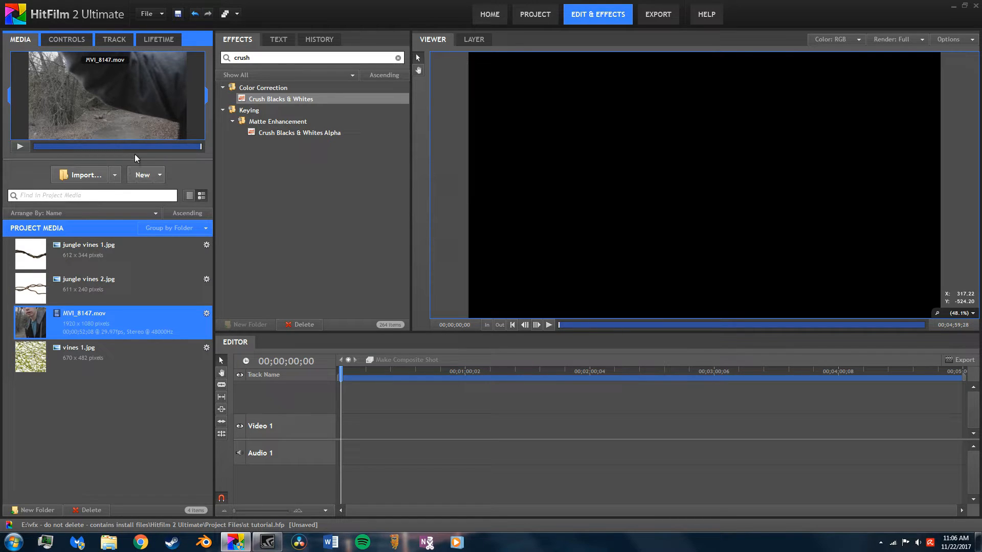
Set the MVI_8147.mov in point where the person stands on the path and place the trimmed clip at the start of Video 1
mouse_move(135, 159)
mouse_down()
mouse_move(130, 179)
mouse_move(172, 166)
mouse_move(144, 171)
mouse_up()
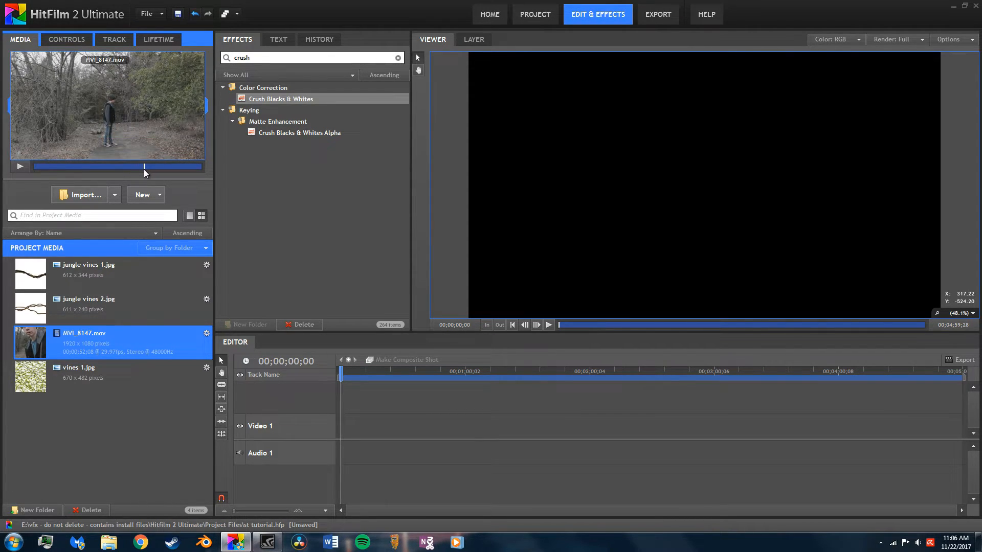
key(i)
click(22, 165)
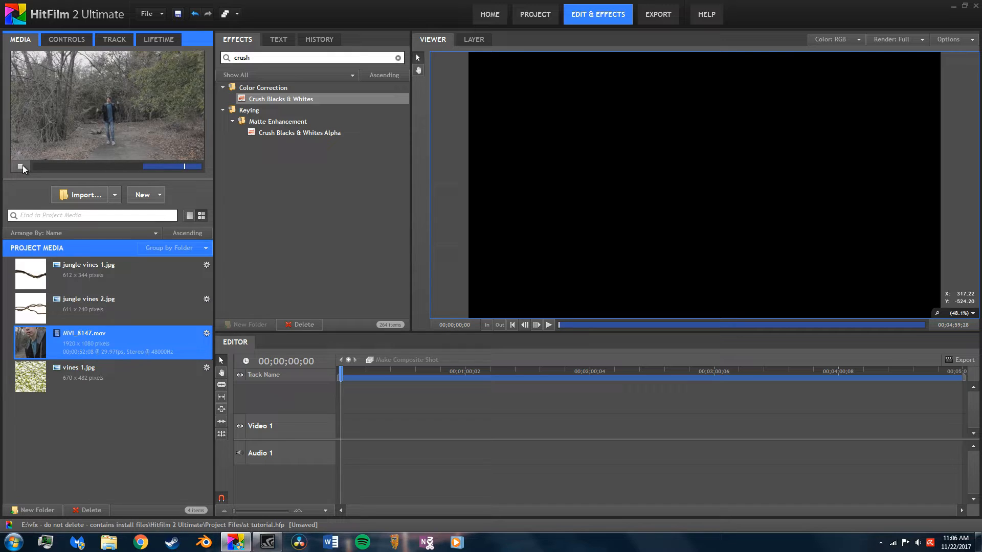
click(20, 166)
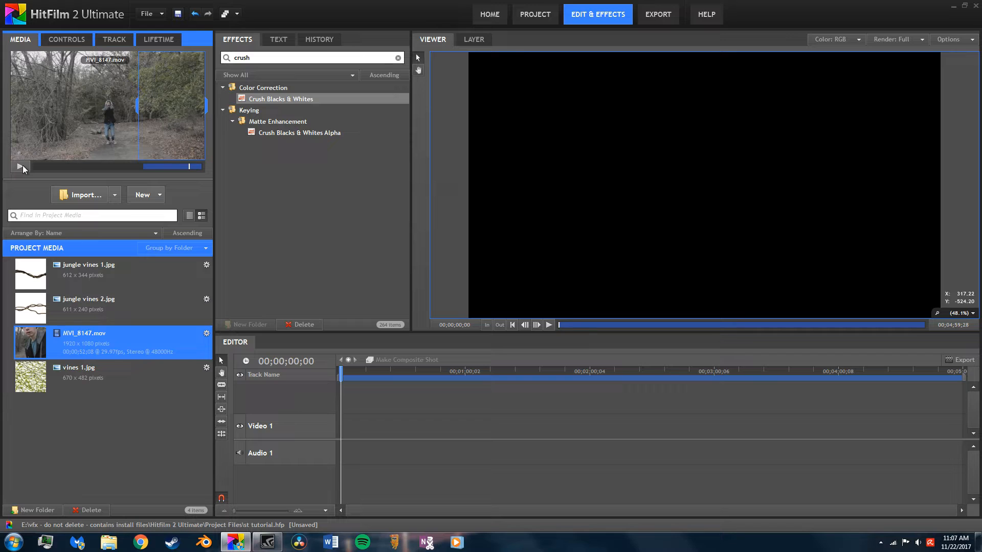
drag(160, 93, 344, 422)
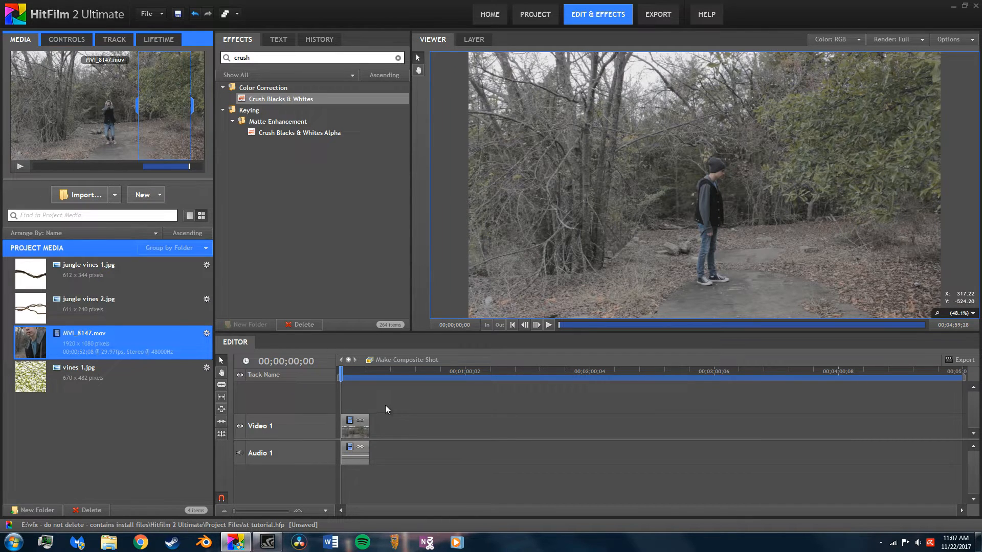
Convert the timeline clip into a composite shot, taking its properties from the selected clip and leaving effects and transforms in the editor
right_click(356, 422)
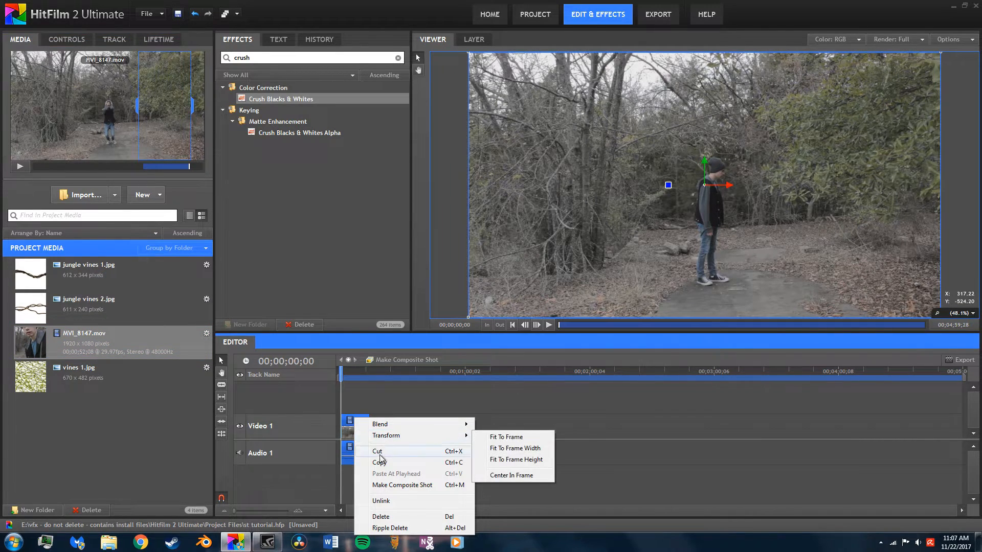
click(391, 484)
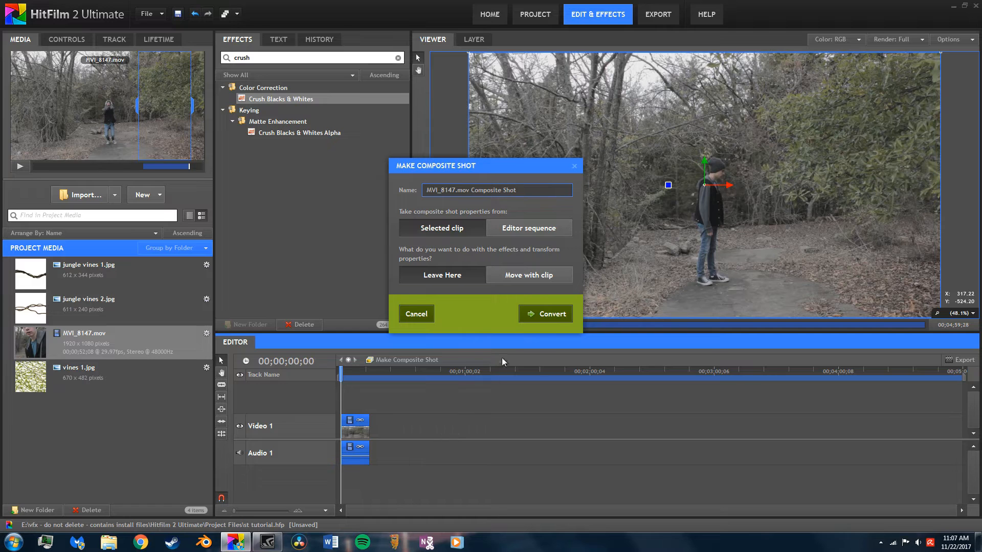
click(533, 312)
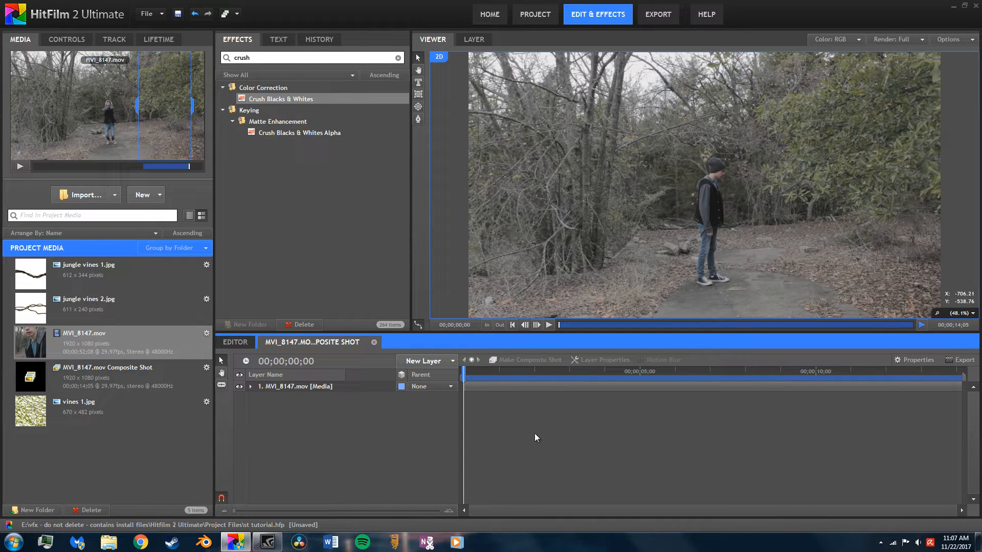
drag(466, 372, 457, 416)
Add a Grade layer above the footage and apply the Crush Blacks & Whites effect to it
click(440, 361)
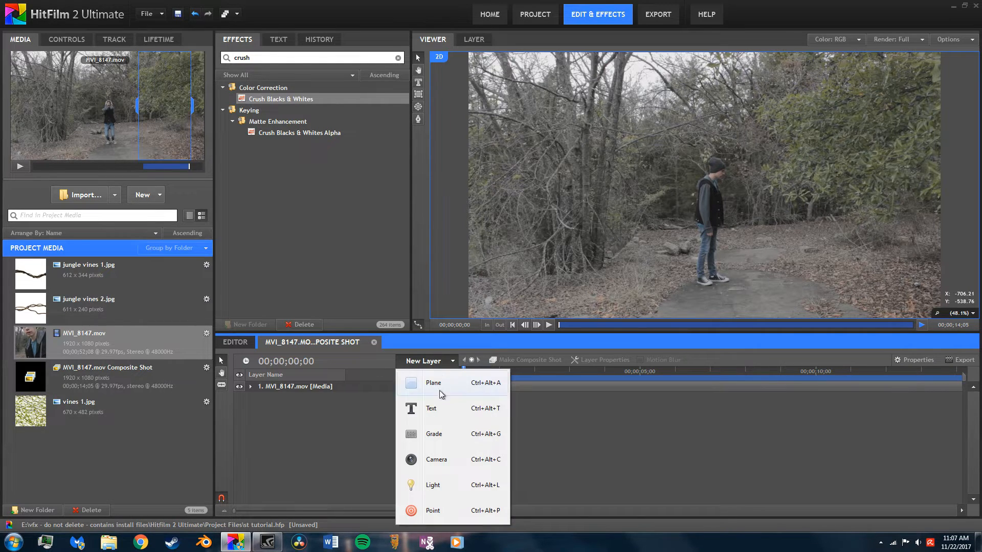
click(442, 434)
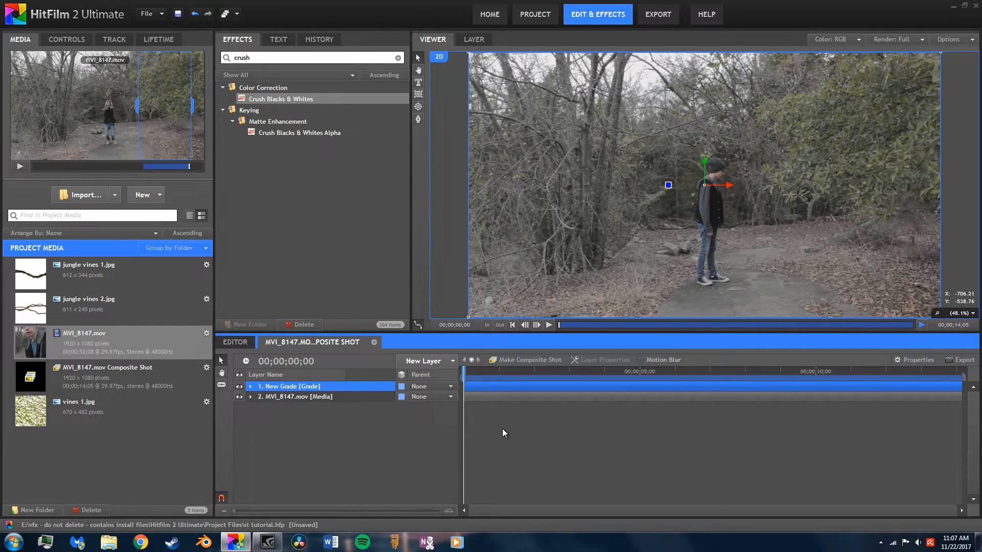
double_click(275, 57)
text(crush)
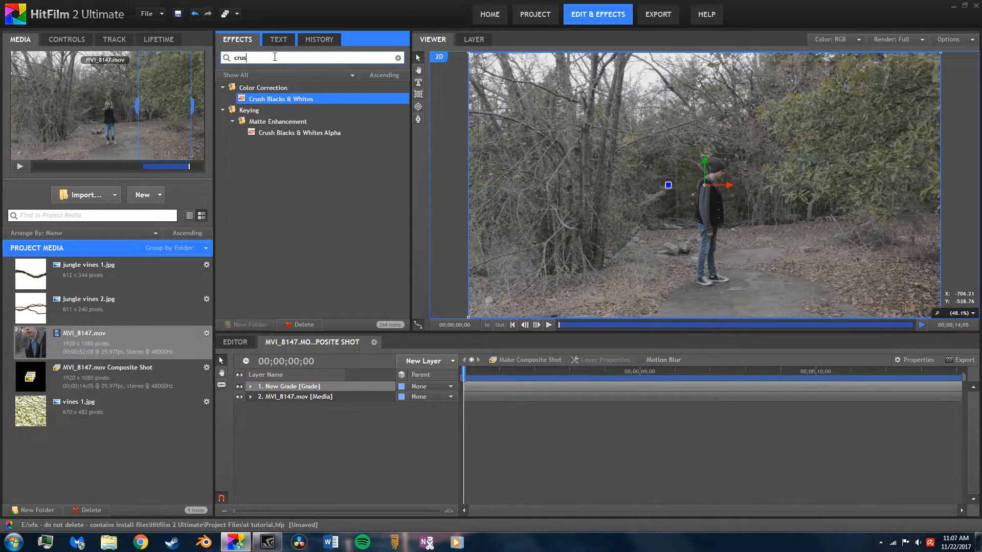
drag(281, 98, 368, 387)
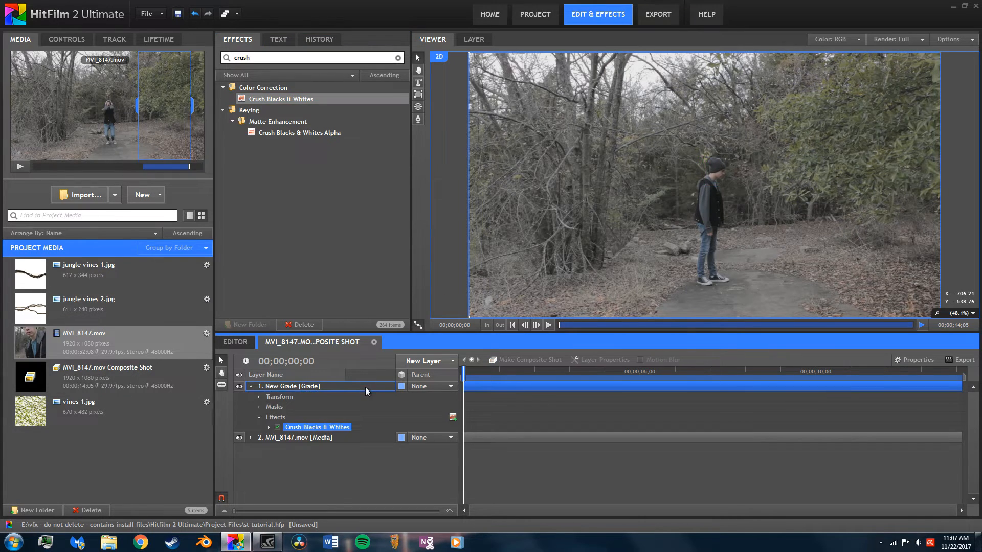
Open the grade's Crush Blacks & Whites settings and set Black to 0.06 and White to 0.95
click(63, 39)
click(18, 109)
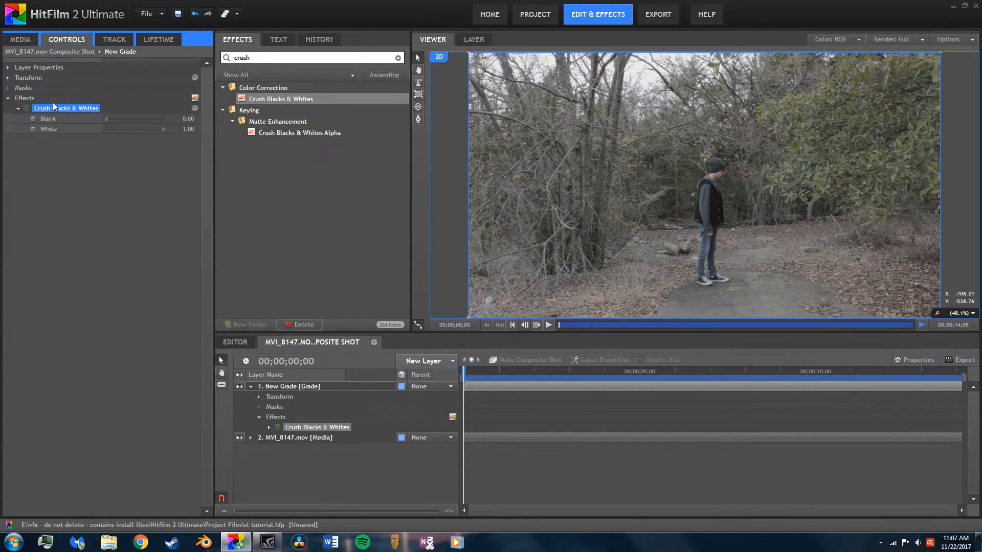
drag(185, 118, 188, 118)
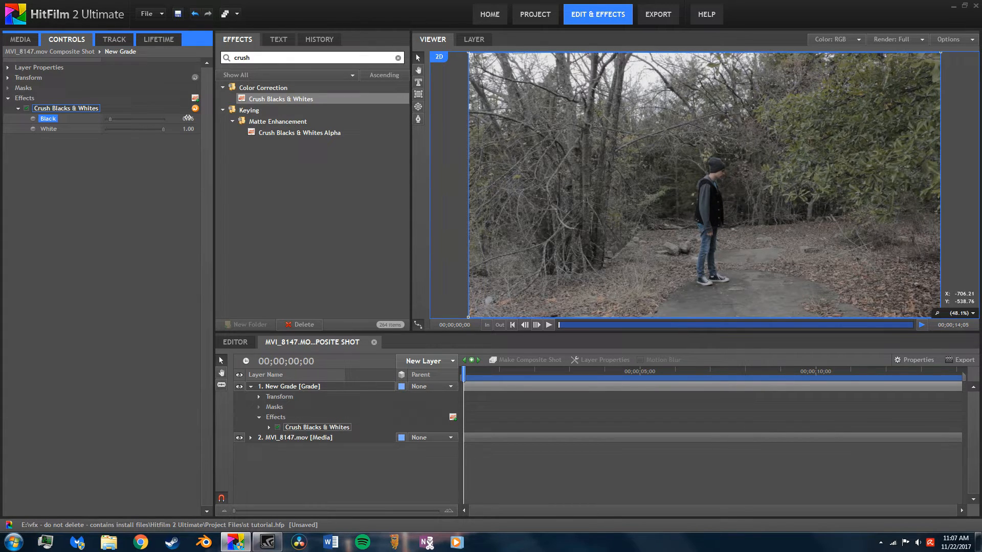
drag(183, 130, 182, 131)
Refine Crush Blacks & Whites against a close view of the person, setting Black to 0.07 and White to 0.86
scroll(767, 230, up, 5)
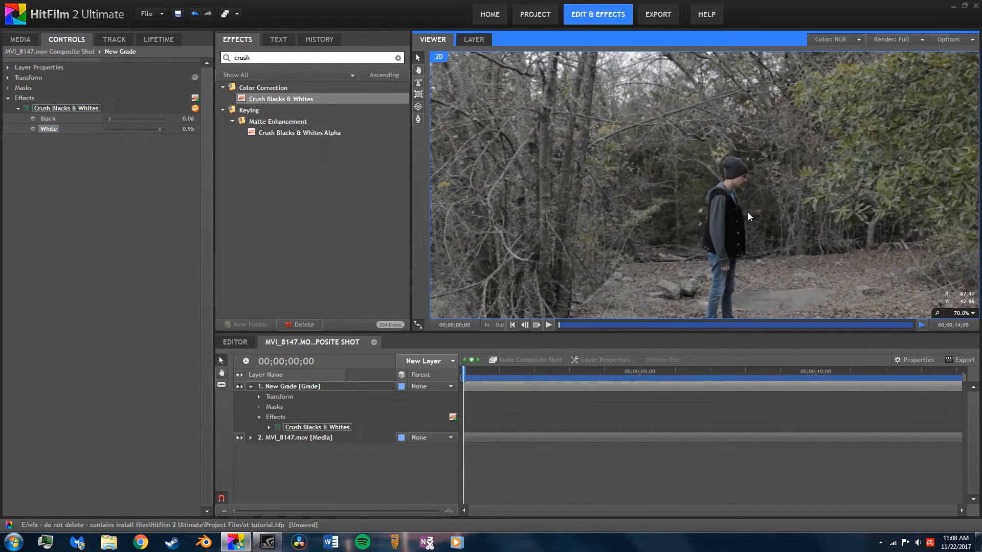
scroll(738, 231, up, 2)
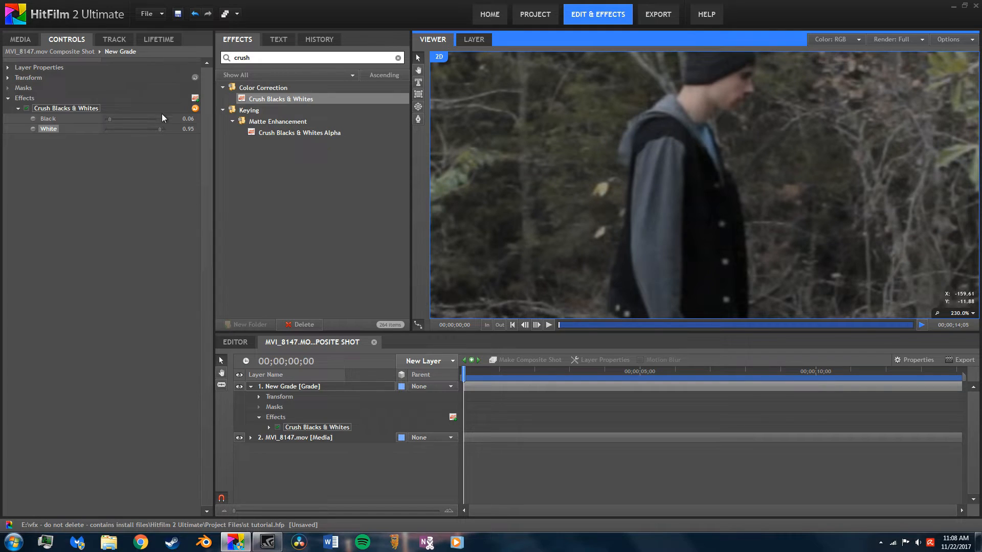
click(187, 118)
drag(186, 118, 187, 118)
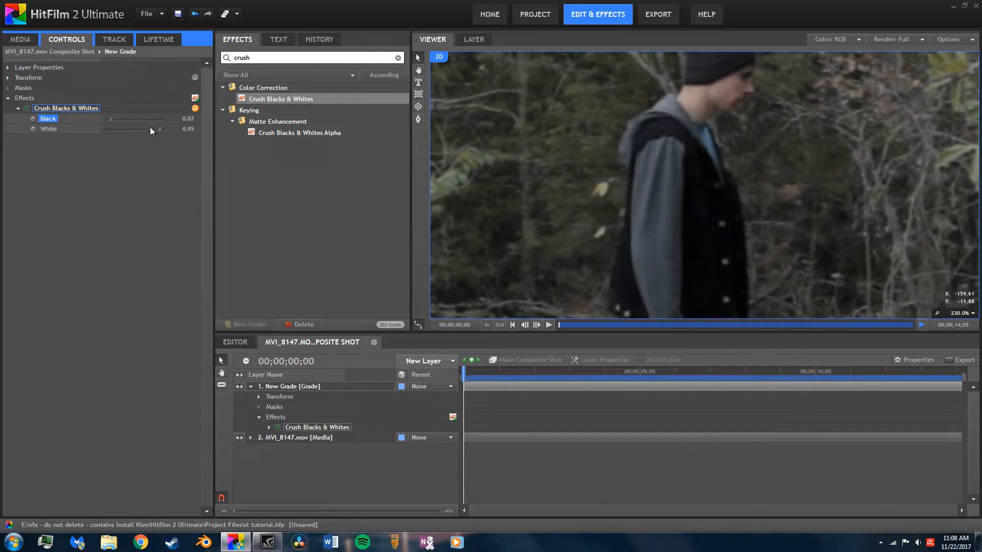
drag(180, 129, 176, 129)
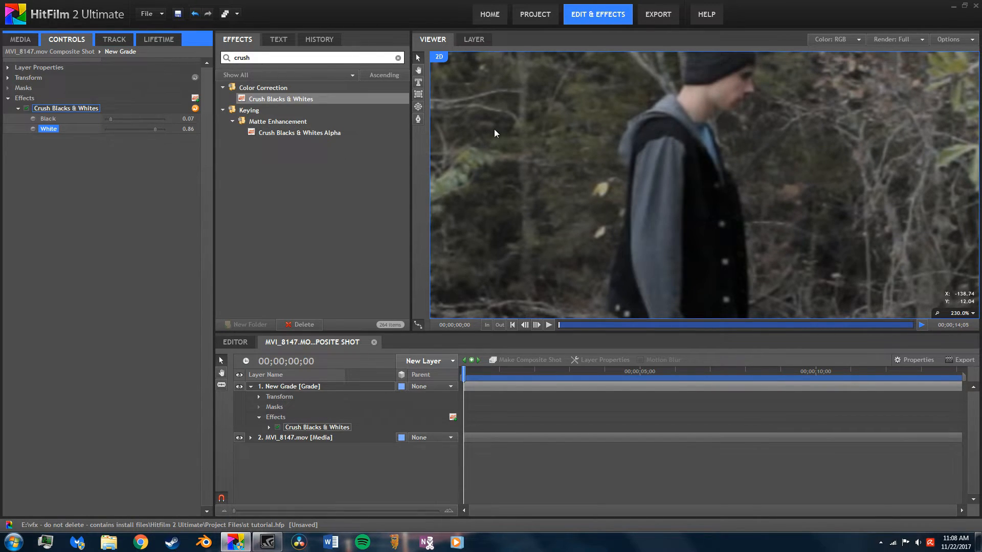
click(966, 313)
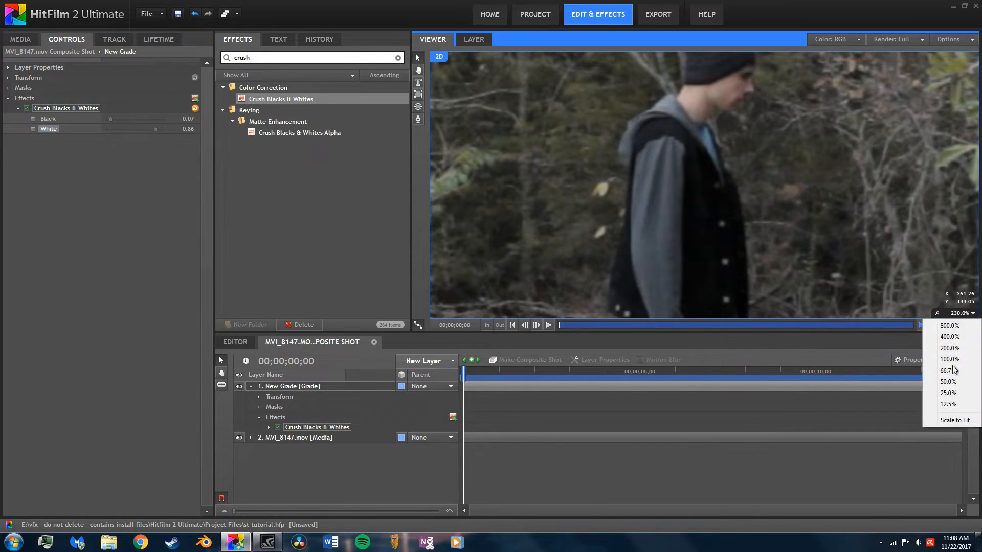
click(954, 420)
click(811, 424)
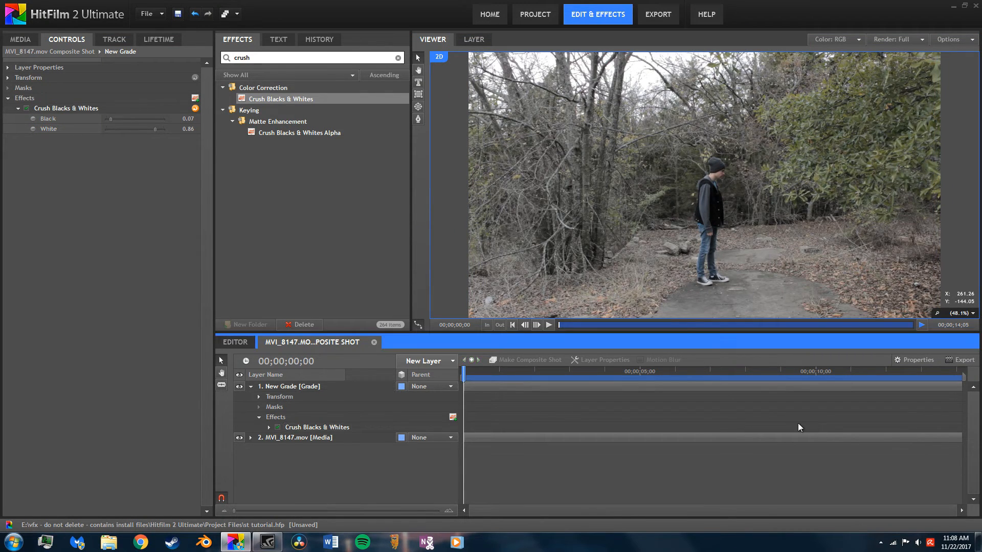
Rename the New Grade layer to UNIVERSAL GRADE and collapse it
click(288, 389)
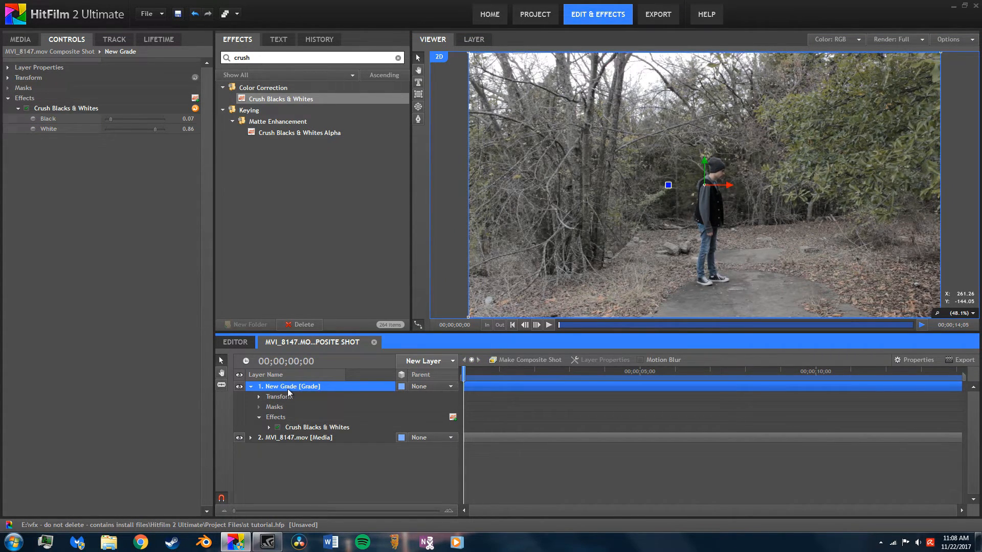
double_click(289, 388)
text(UN)
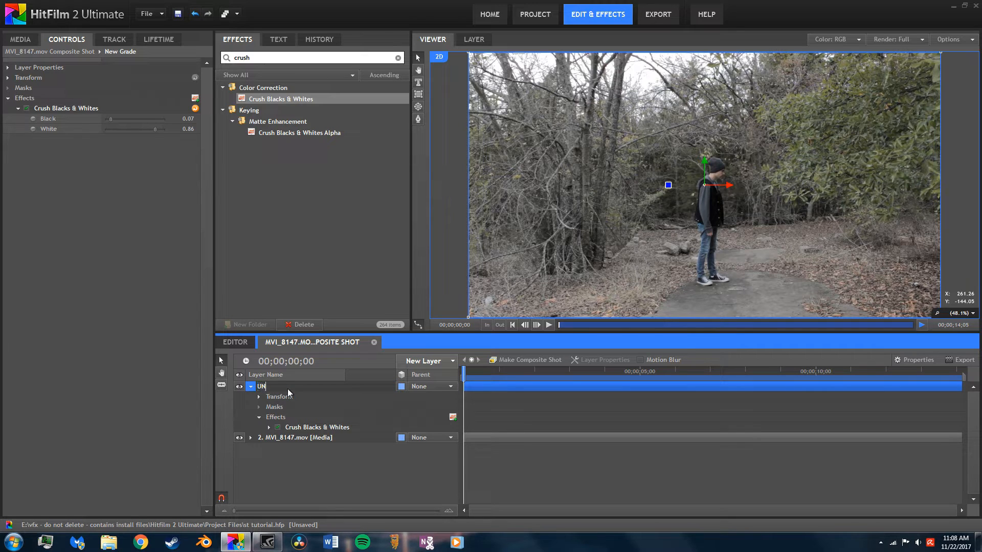
text(IVERSAL GRADE)
key(Return)
drag(533, 374, 464, 374)
click(251, 387)
Apply the Letterbox effect to the UNIVERSAL GRADE layer and collapse the layer
click(265, 57)
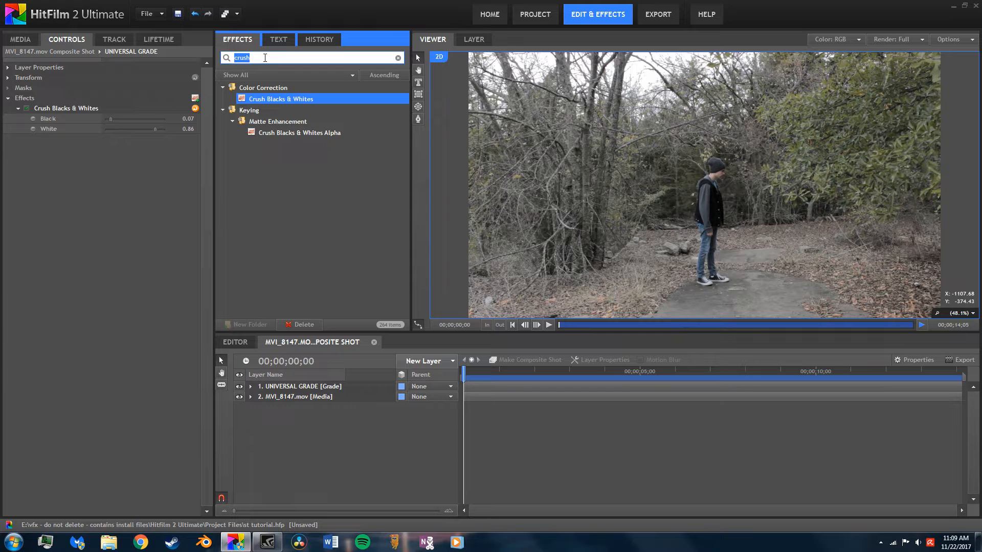
text(lett)
drag(307, 100, 351, 386)
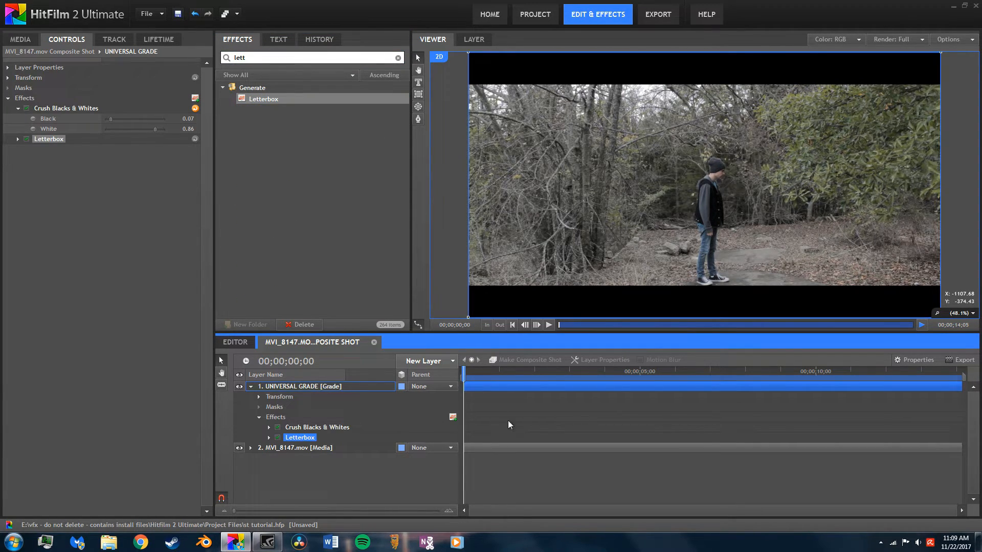
click(548, 429)
click(18, 109)
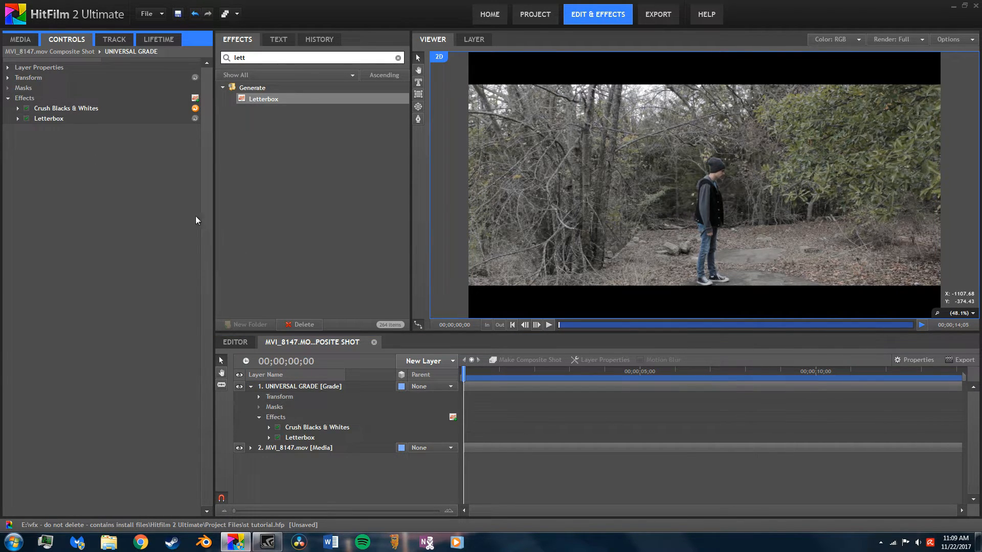
click(251, 388)
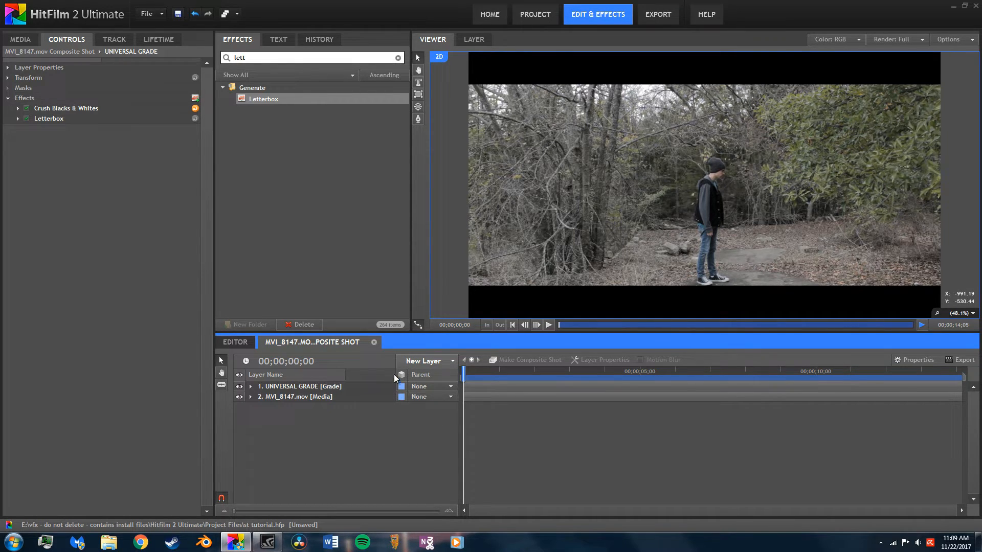
Add a Camera layer to the composite shot and turn off the floor plane display in the viewer
click(421, 363)
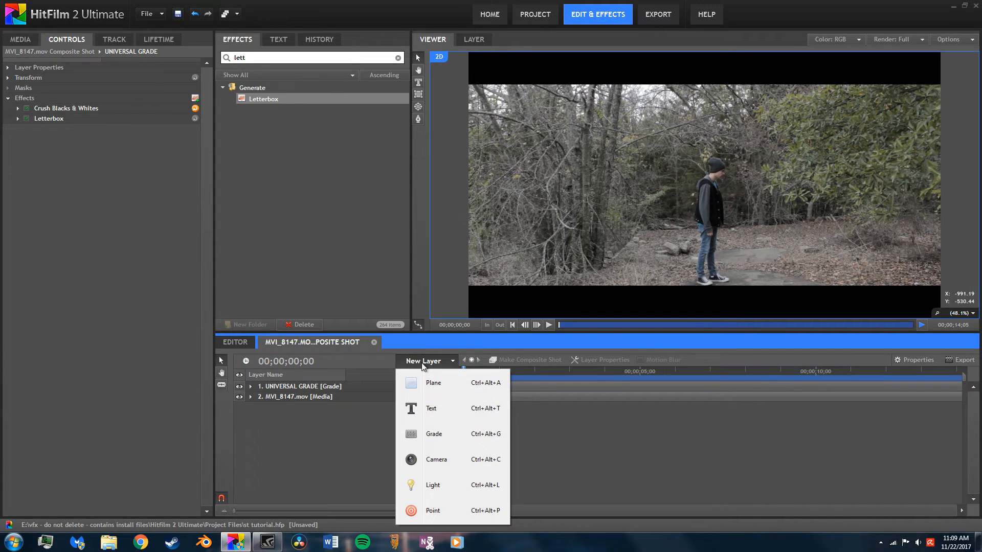
click(437, 459)
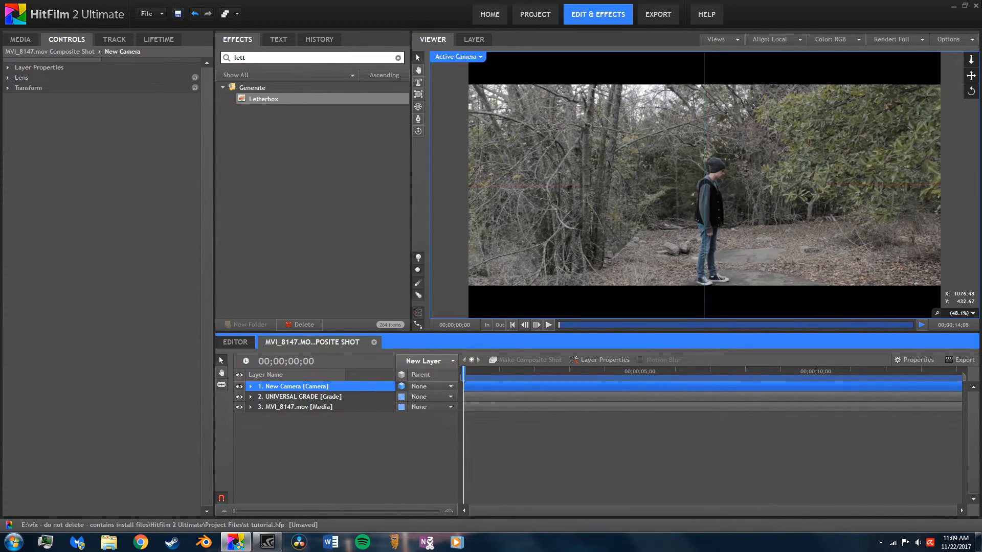
click(949, 40)
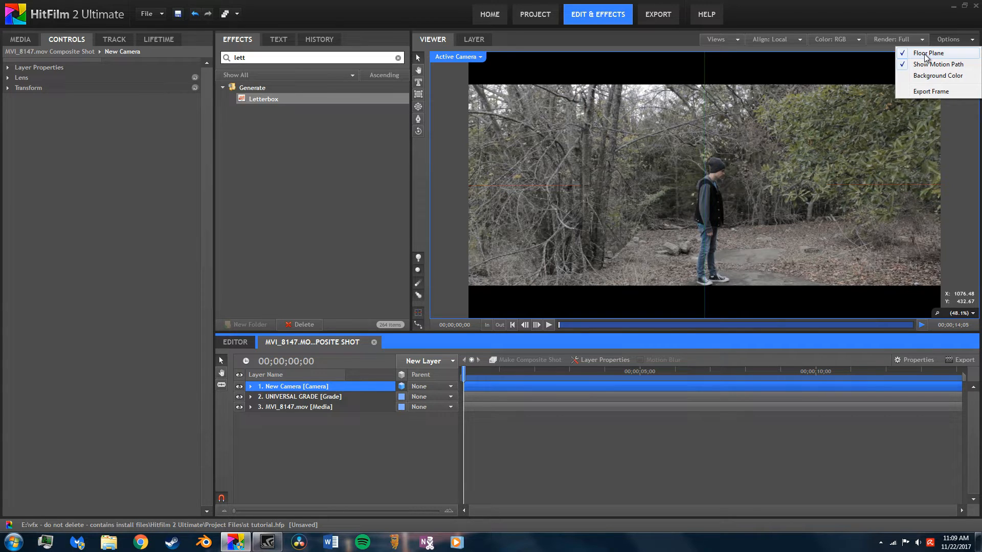
click(926, 54)
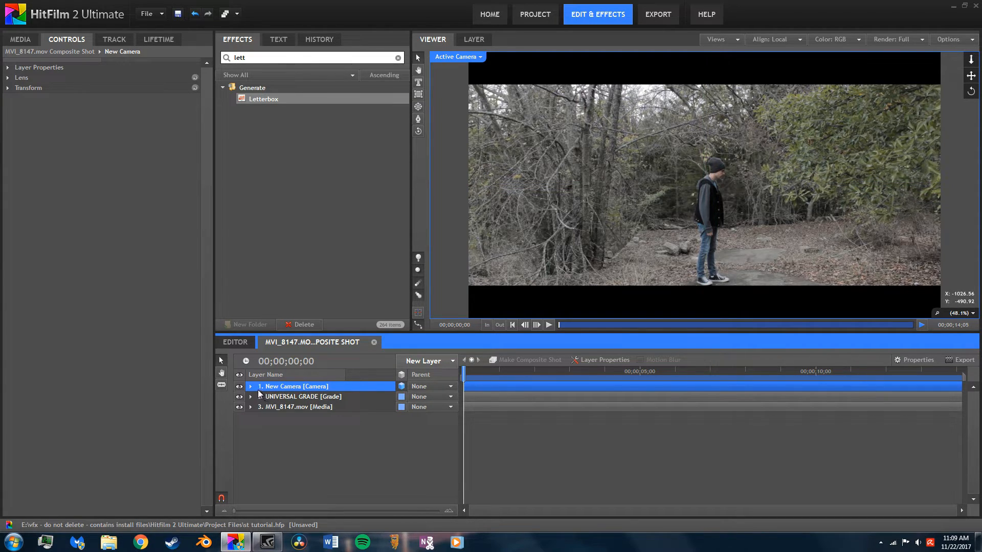
Change the MVI_8147.mov layer from 2D to a 3D Plane
click(385, 408)
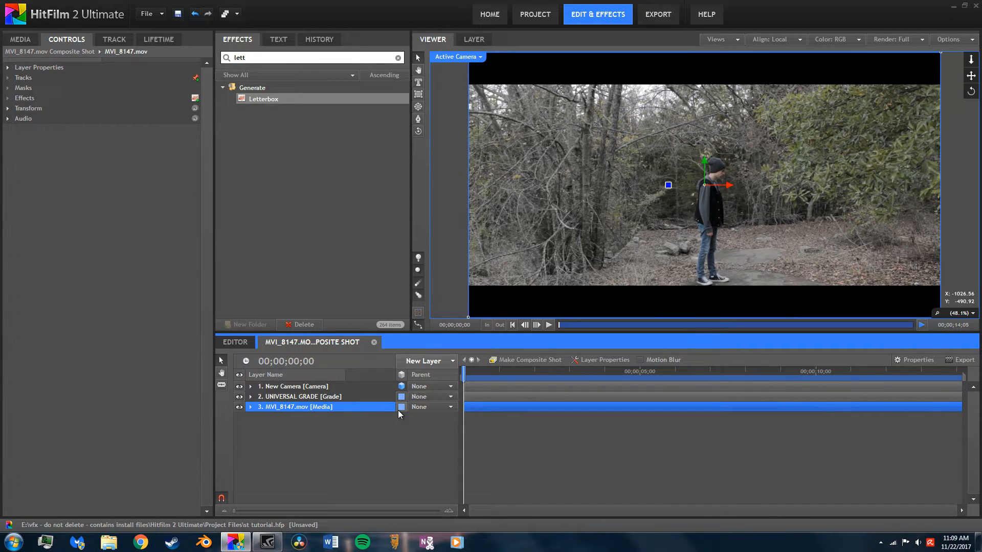
click(399, 409)
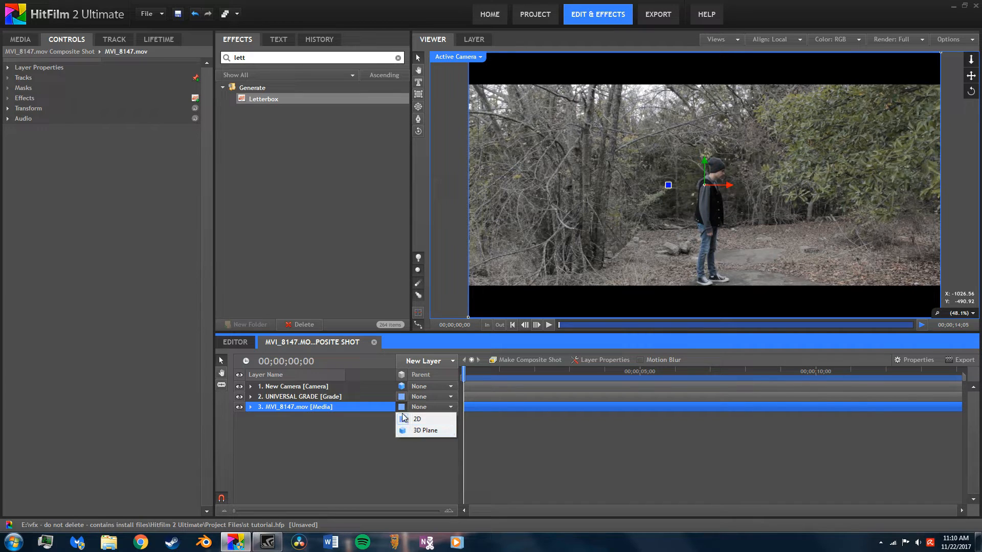
click(406, 433)
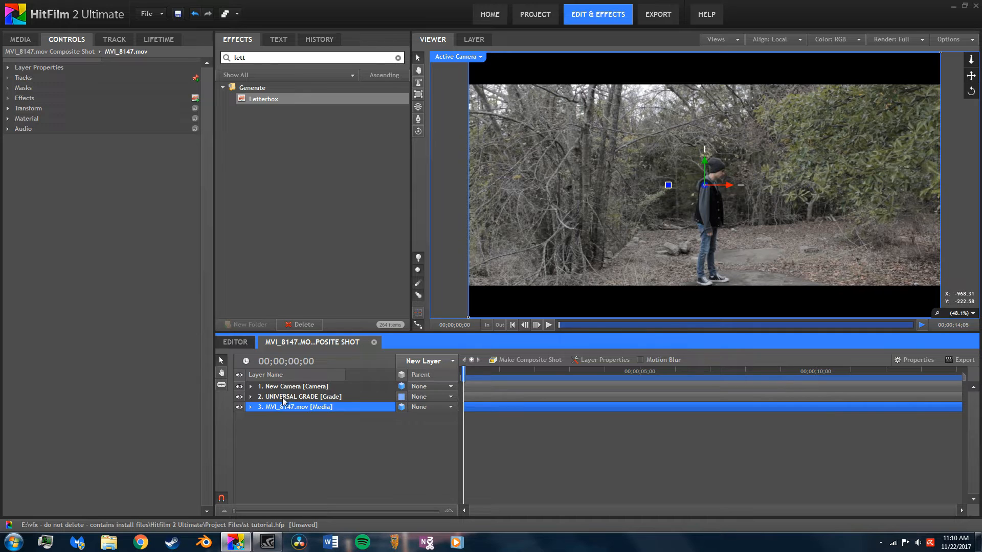
click(308, 397)
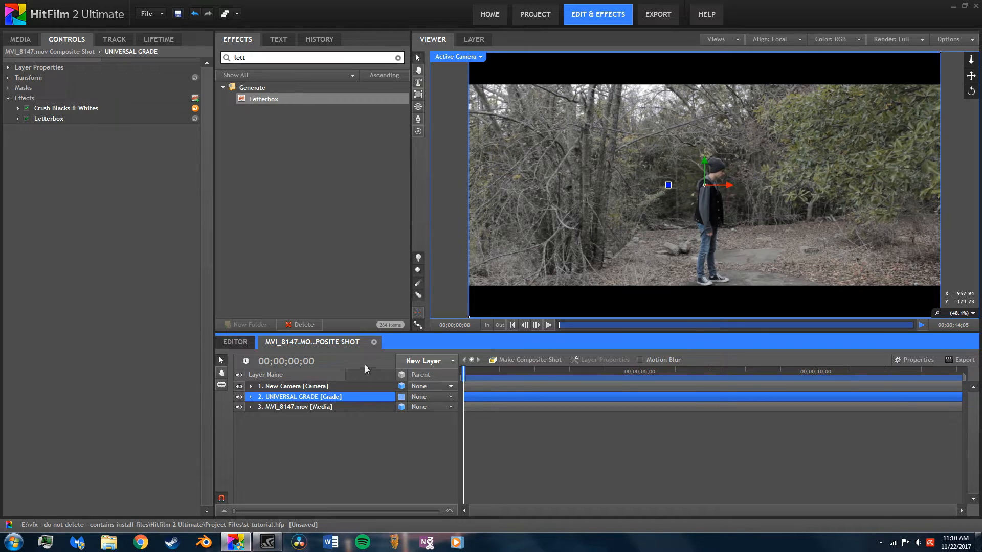
click(284, 407)
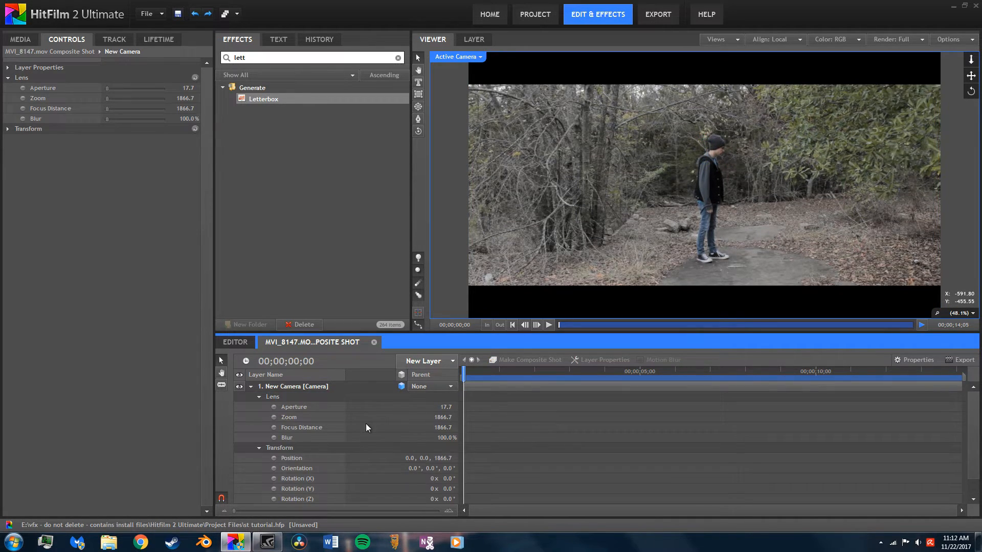
Collapse the camera's Lens properties and enable Position keyframing at the end of the shot, 00;00;14;04
click(259, 397)
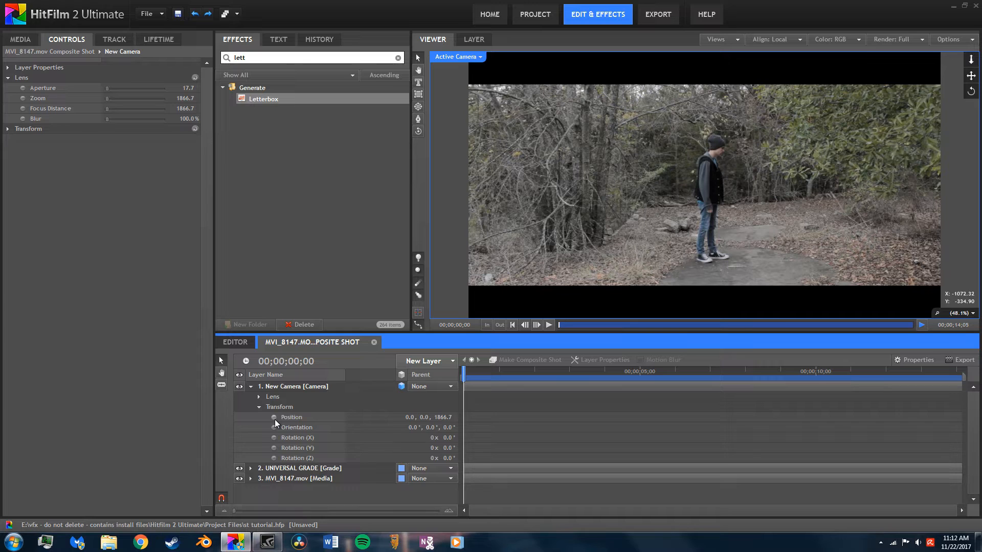
drag(866, 373, 971, 368)
click(522, 329)
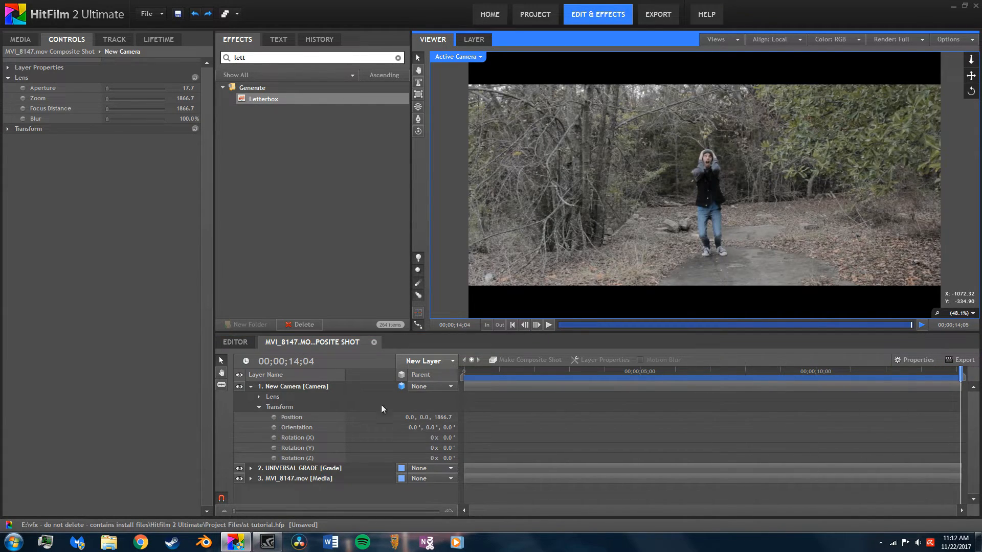
click(274, 417)
Keyframe the camera's Position at the first frame to 29.0, 96.0, 621.7 for a close framing of the man's head and shoulders
drag(632, 371, 436, 385)
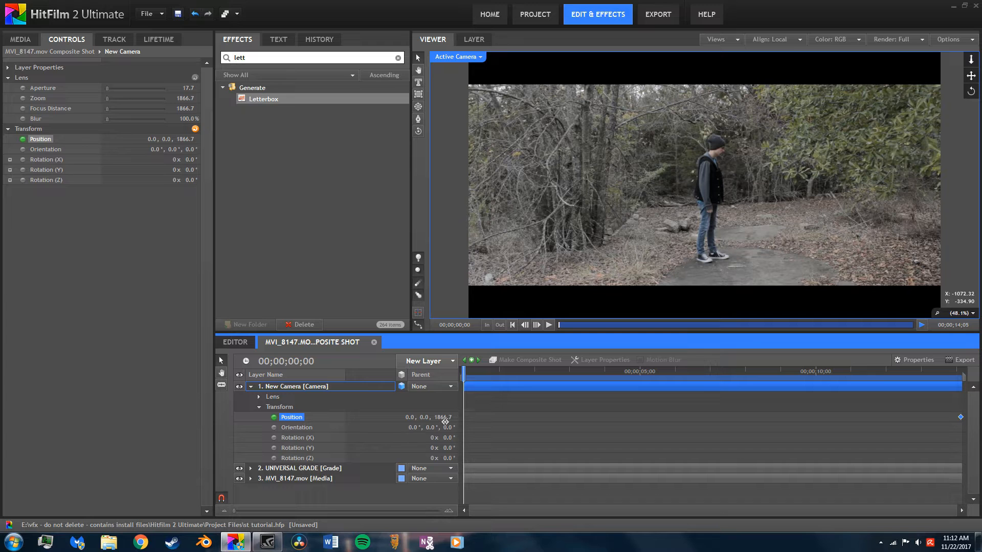
drag(446, 418, 428, 419)
drag(539, 405, 122, 468)
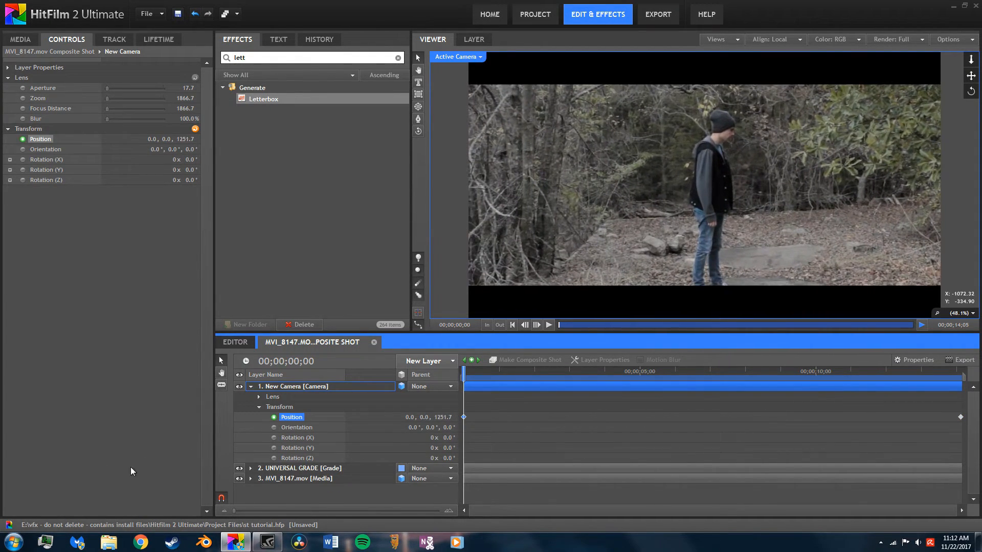
drag(448, 418, 229, 441)
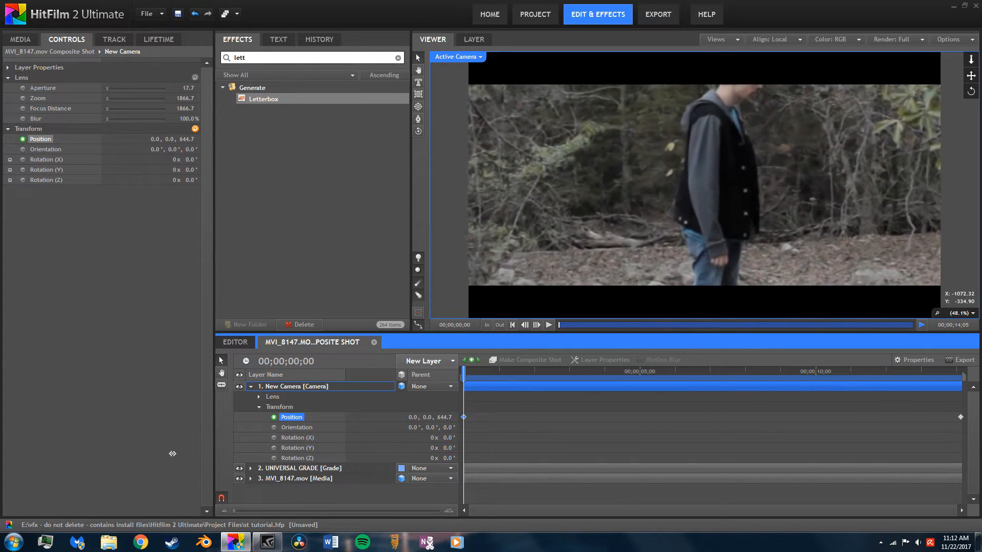
mouse_move(428, 417)
mouse_down()
mouse_move(482, 415)
mouse_move(417, 418)
mouse_up()
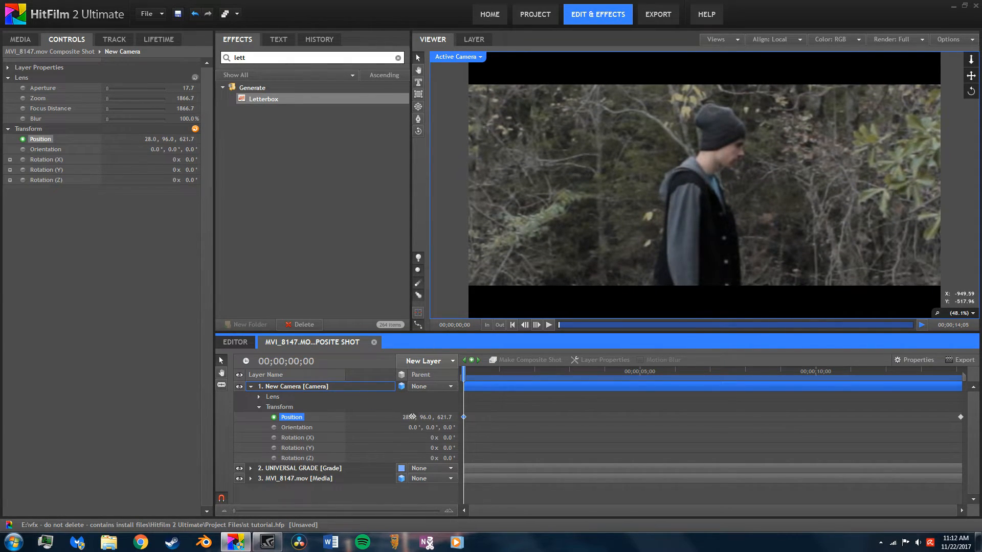
drag(411, 418, 415, 418)
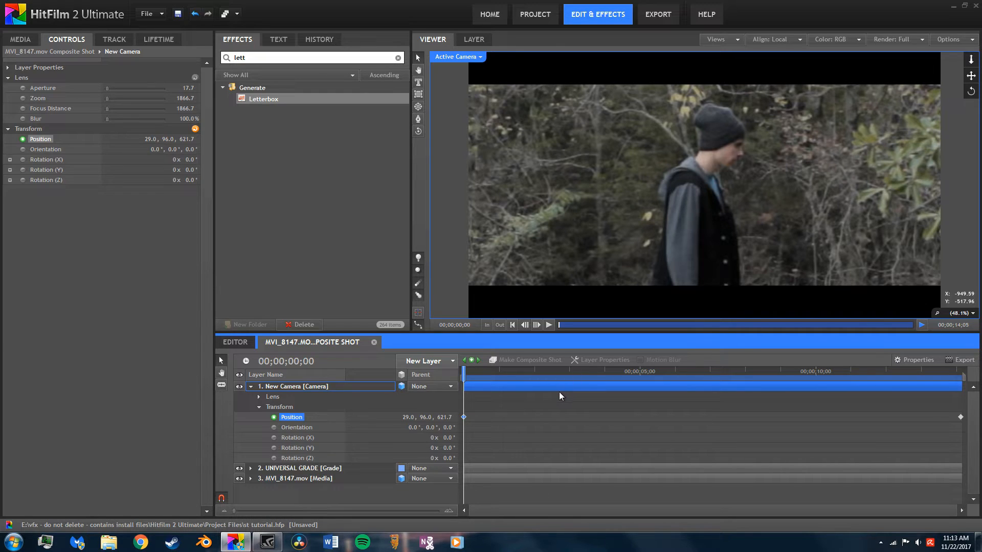
Keyframe the camera's Rotation (Z) at 0° at 00;00;08;11 and at 39° on the first frame
click(294, 458)
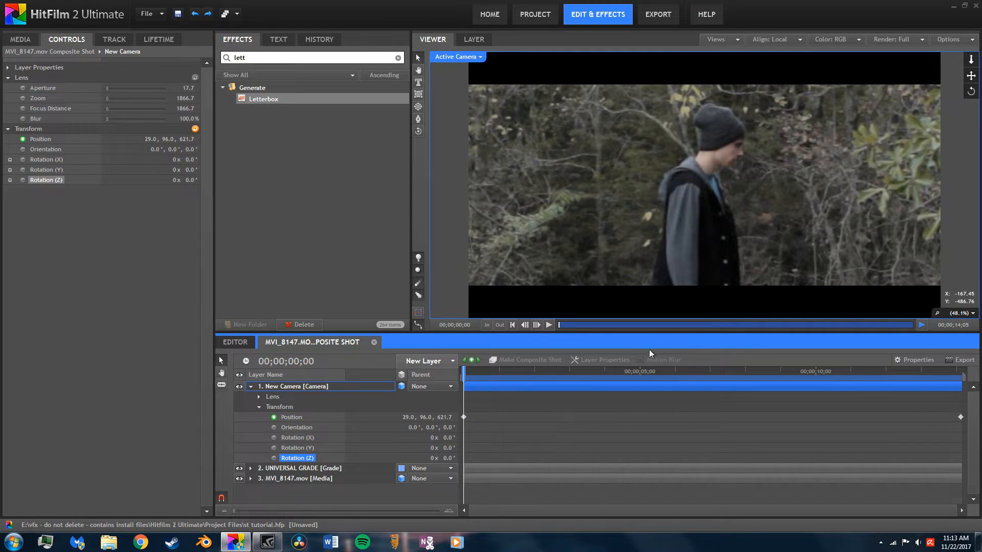
drag(677, 369, 757, 382)
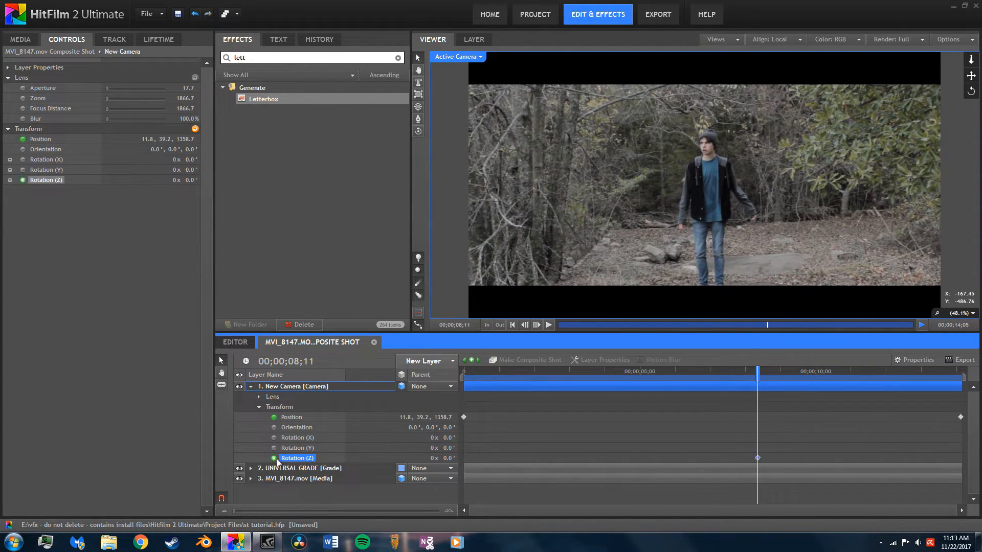
drag(673, 372, 464, 383)
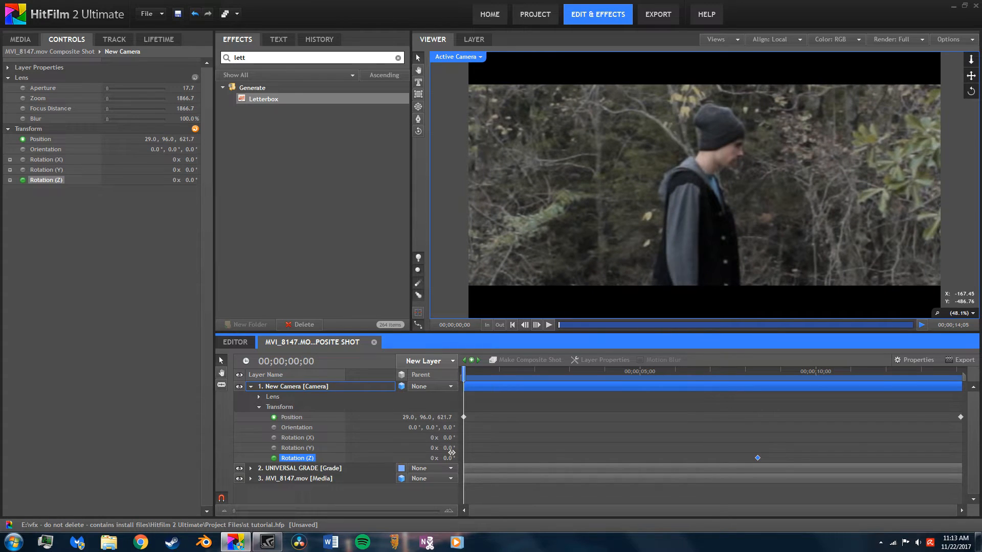
drag(450, 457, 462, 451)
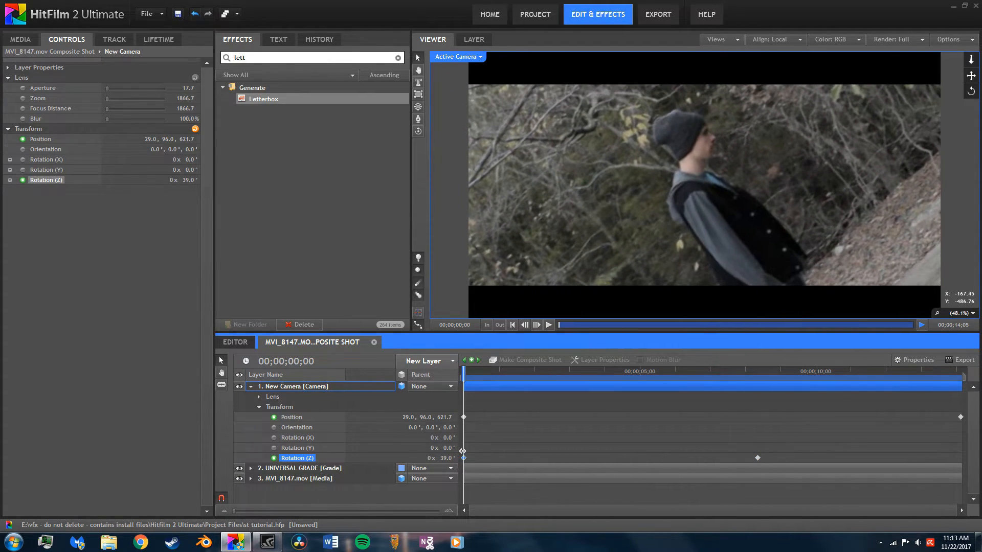
click(605, 436)
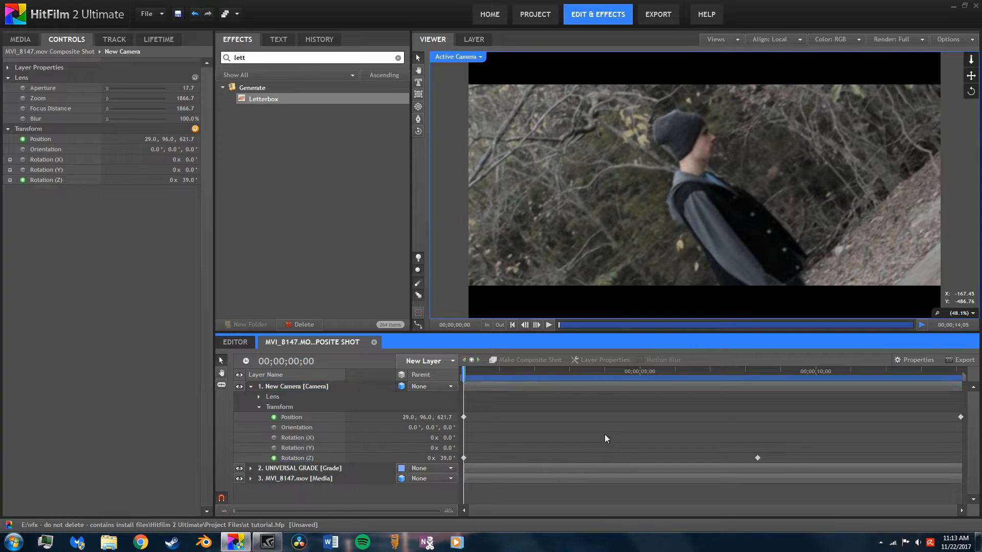
Play back the camera move, replaying the part around the end Rotation (Z) keyframe
click(549, 325)
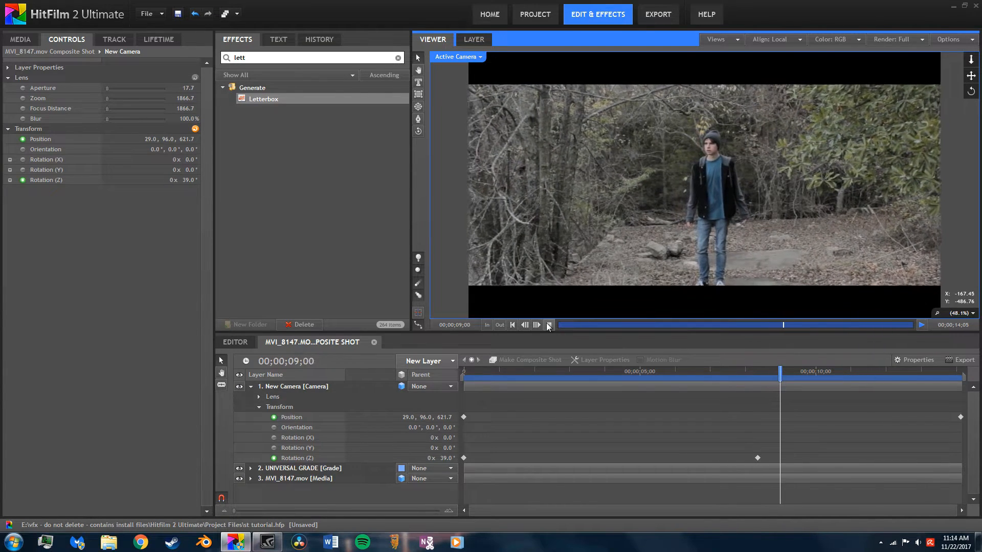
click(548, 326)
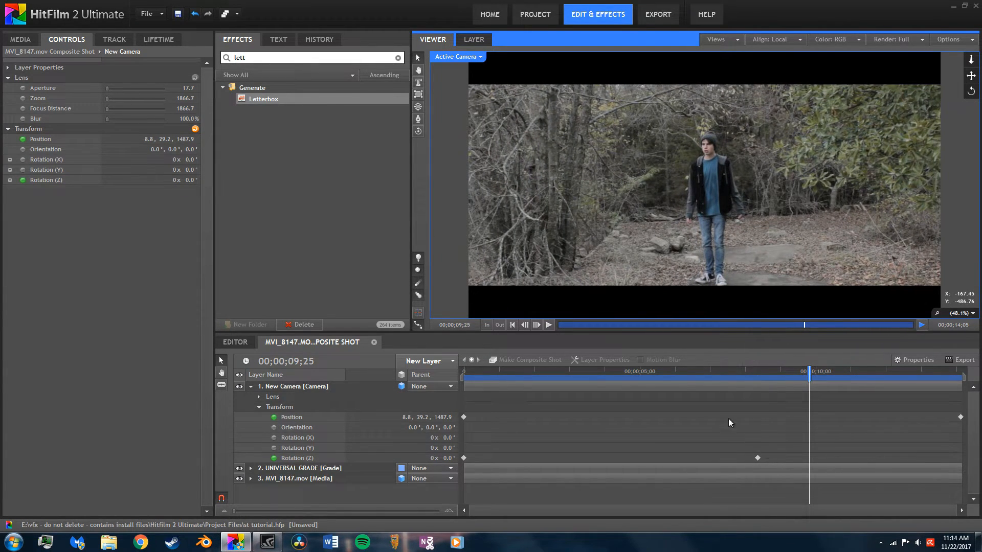
click(733, 368)
click(553, 324)
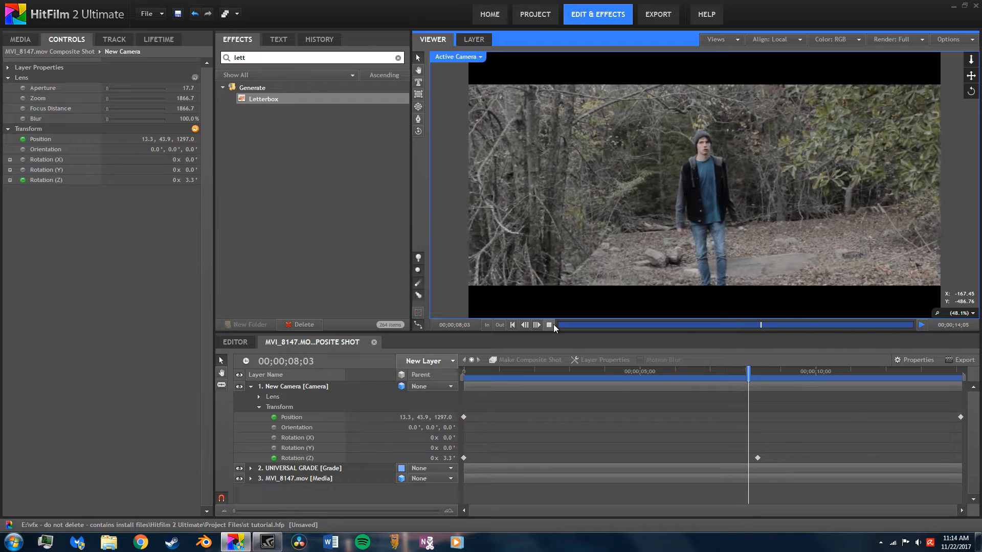
click(554, 325)
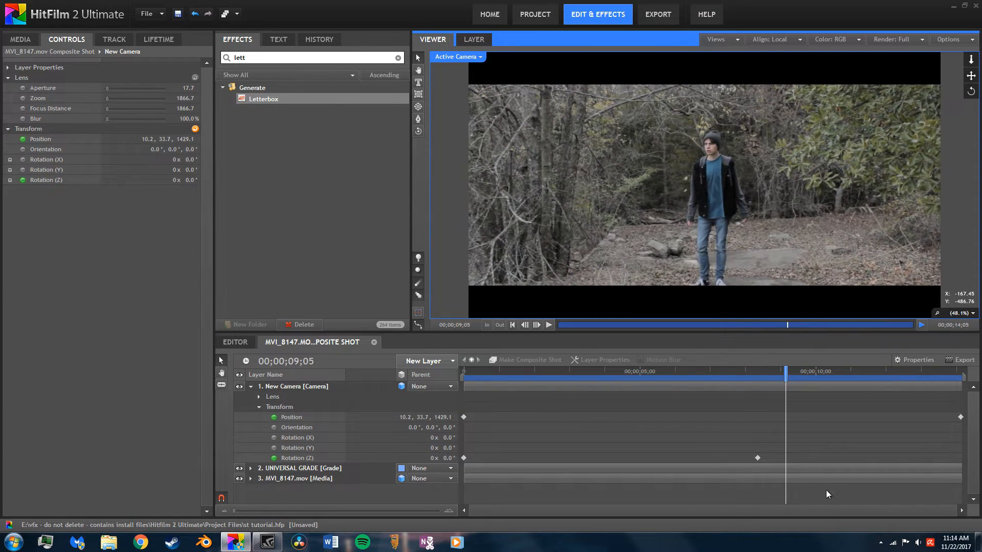
Set the interpolation of the camera's Rotation (Z) keyframe at 00;00;08;11 to Smooth
click(742, 446)
right_click(757, 458)
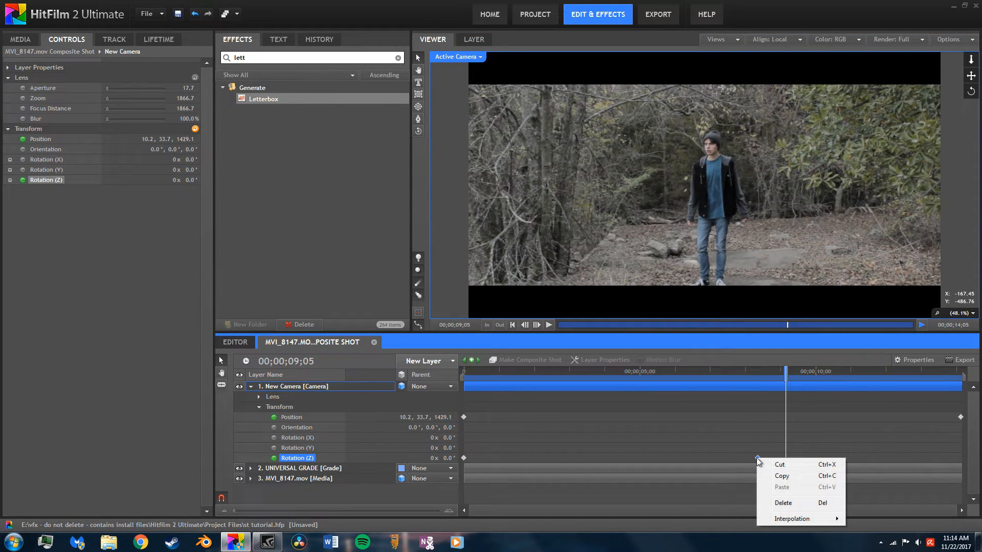
mouse_move(788, 523)
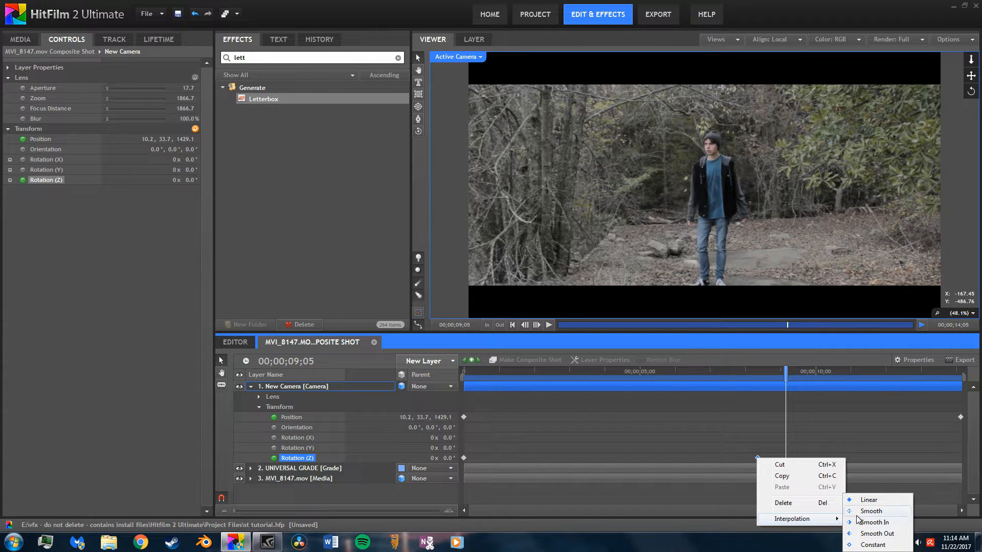
click(859, 511)
Preview the smoothed rotation, shift its end keyframe to just before the 10-second mark, and collapse the camera layer
drag(746, 373, 712, 373)
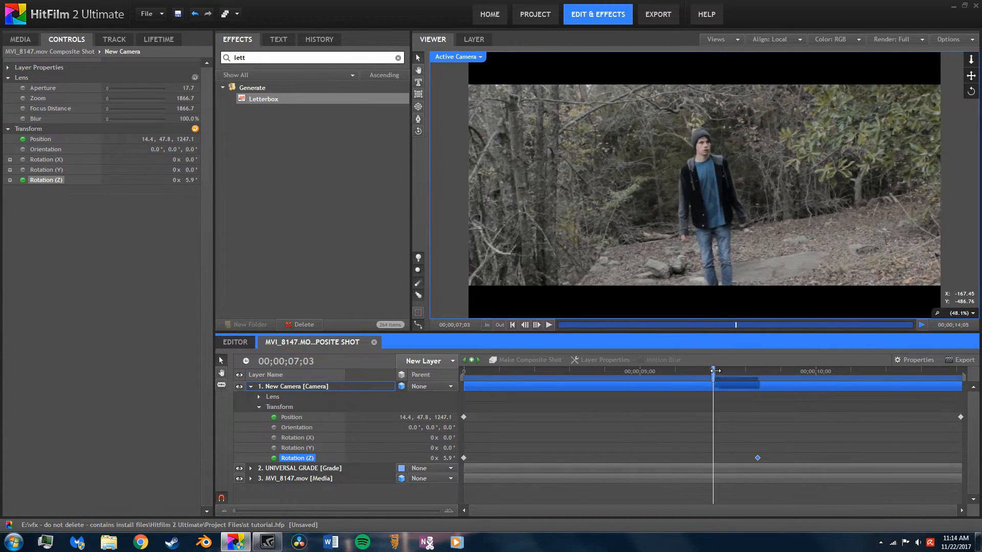
click(549, 325)
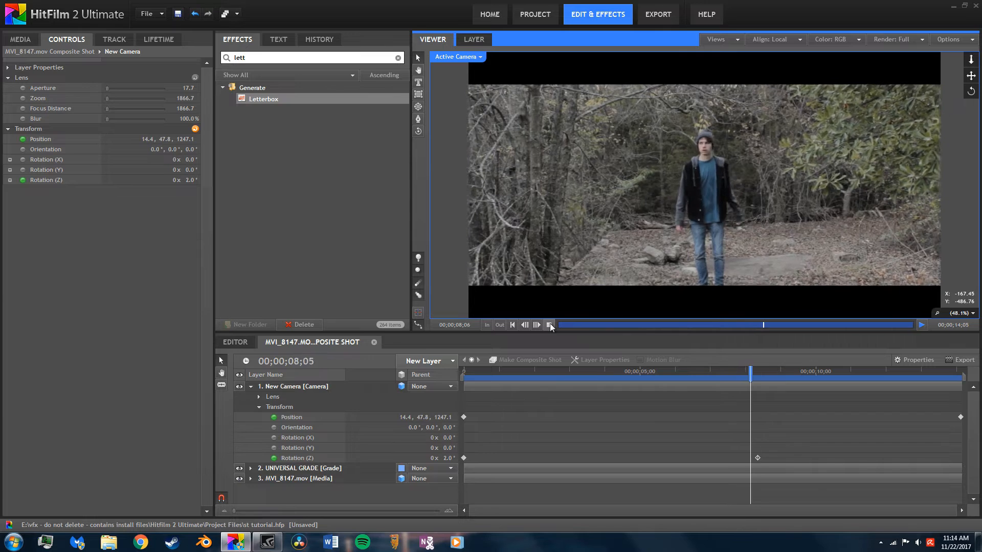
click(549, 326)
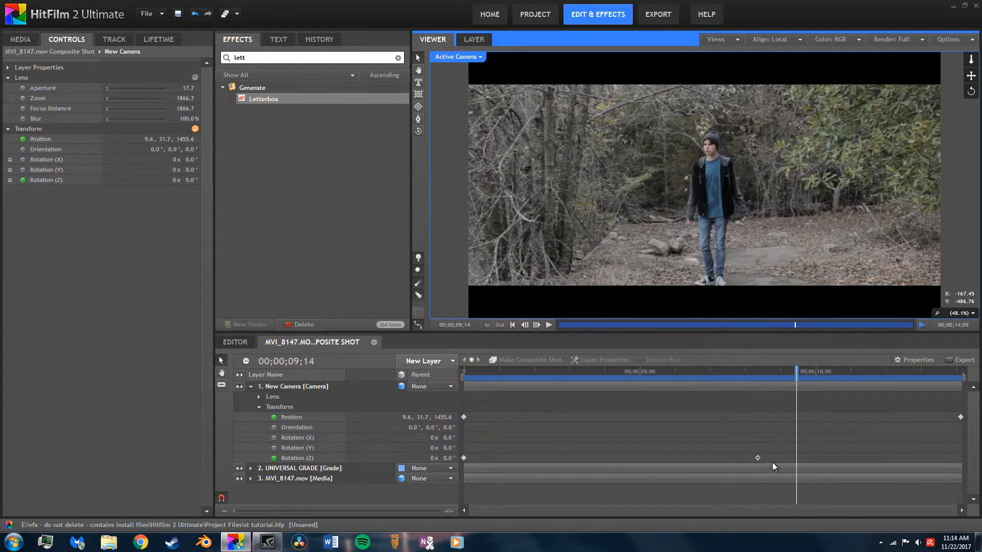
drag(757, 459, 805, 460)
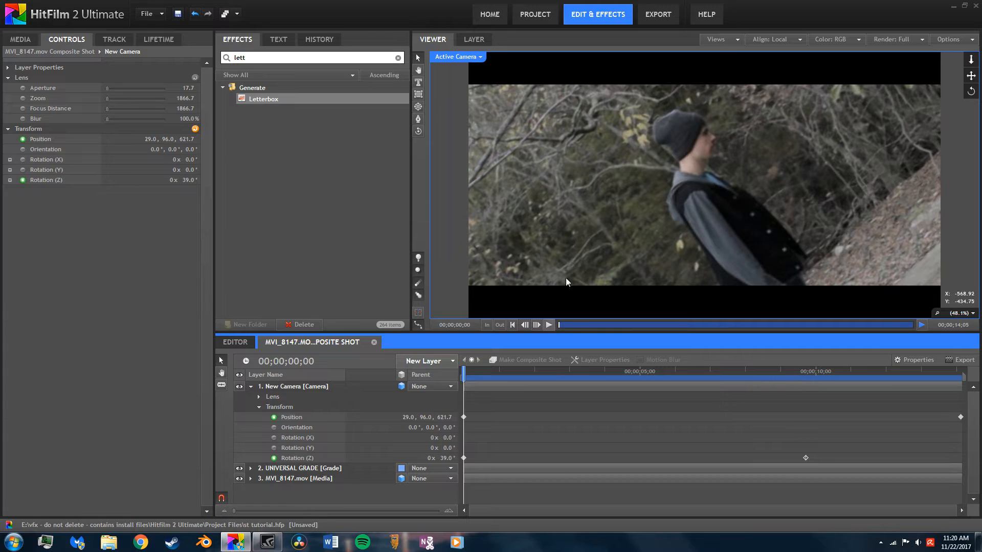
click(253, 387)
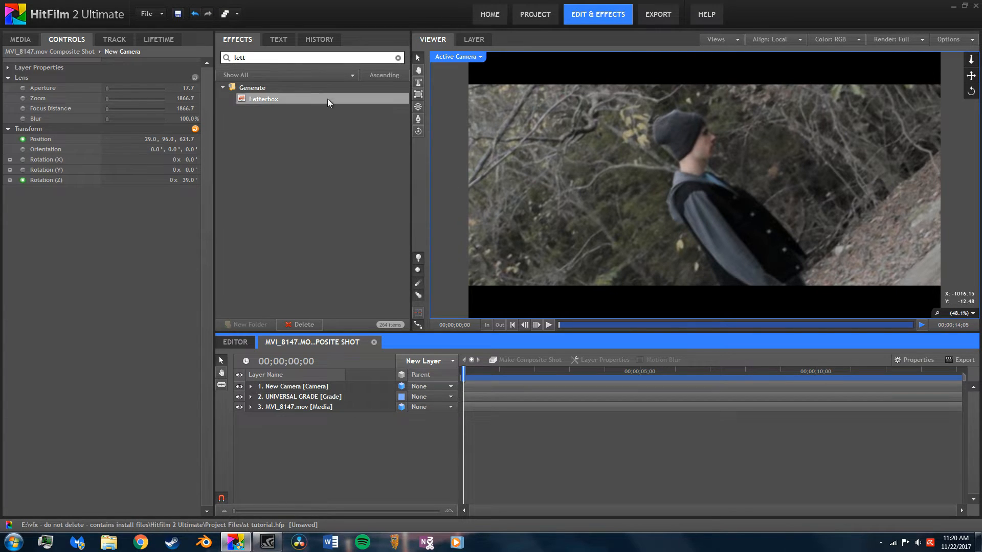
Apply the Blur effect to the UNIVERSAL GRADE layer and place it above Letterbox in the effect order
double_click(271, 58)
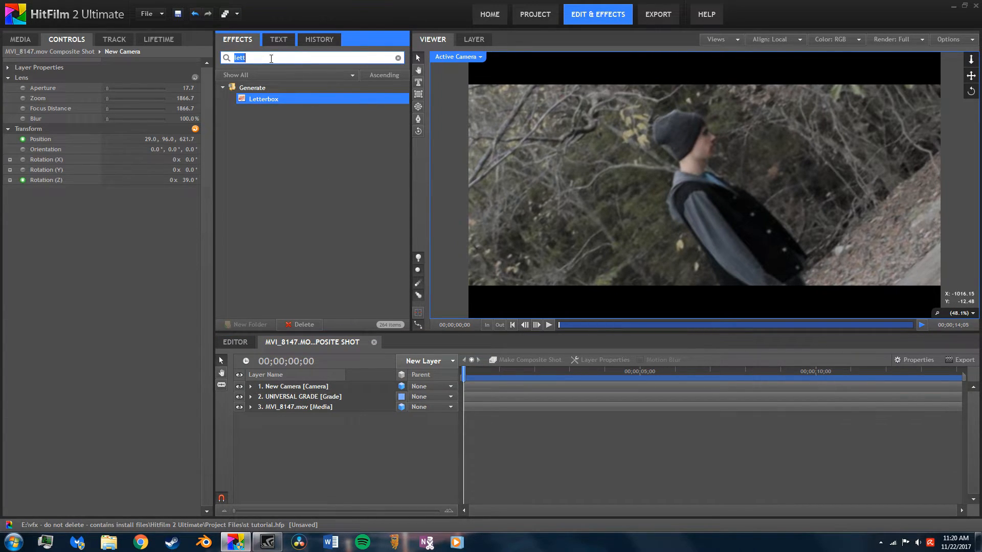
text(blur)
drag(251, 123, 311, 398)
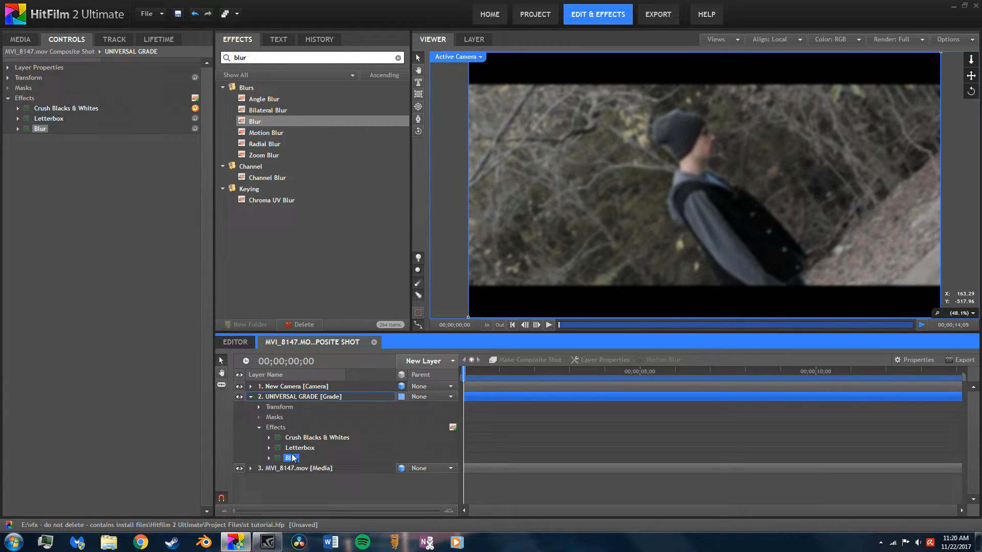
drag(292, 459, 293, 445)
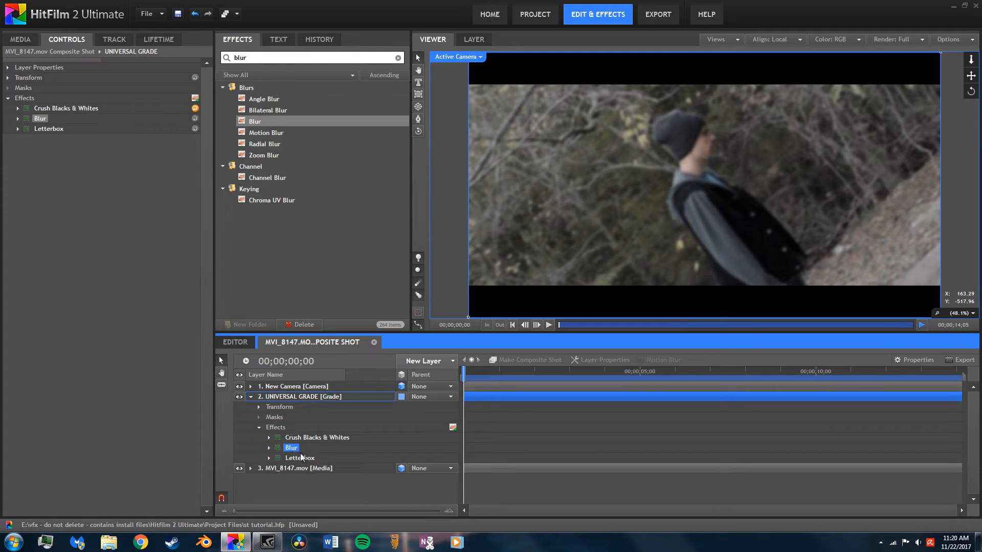
Set the Blur effect's Iterations to 1 and keyframe its Radius at 14 px on the first frame
click(269, 448)
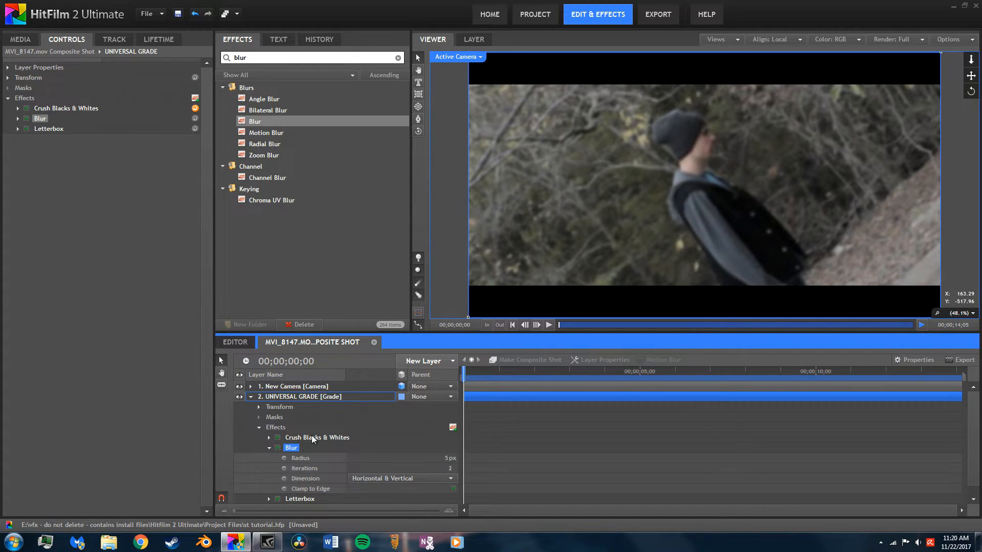
scroll(315, 440, down, 1)
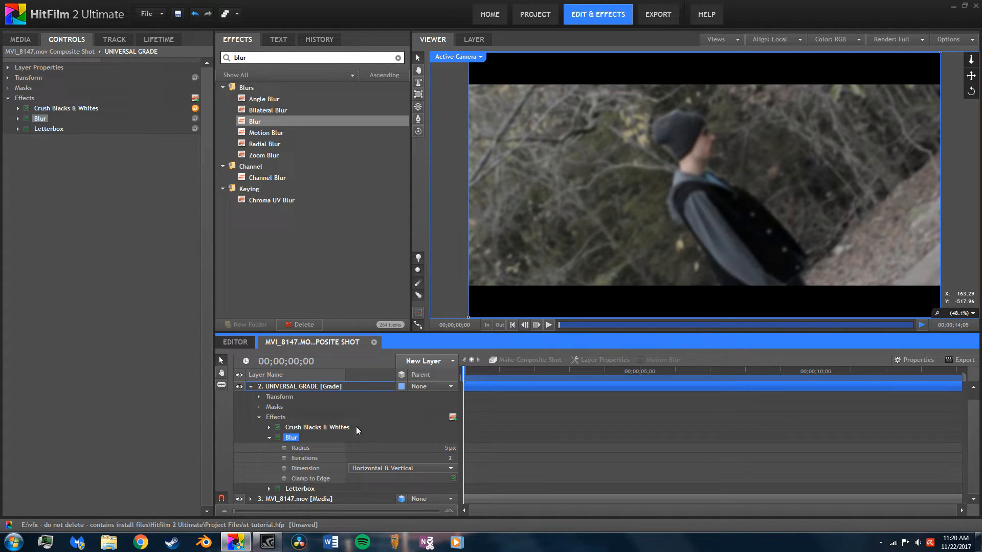
click(285, 448)
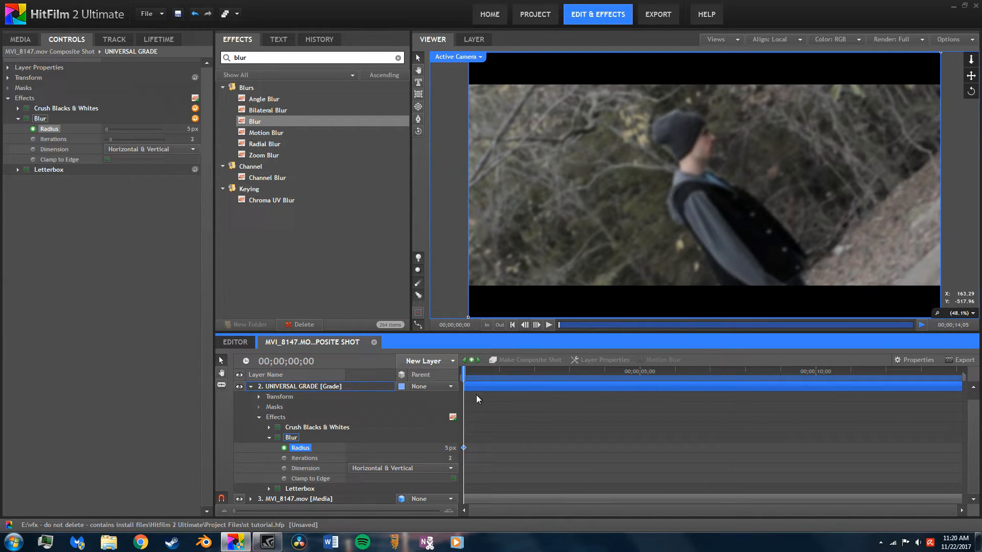
click(450, 458)
text(1)
key(Return)
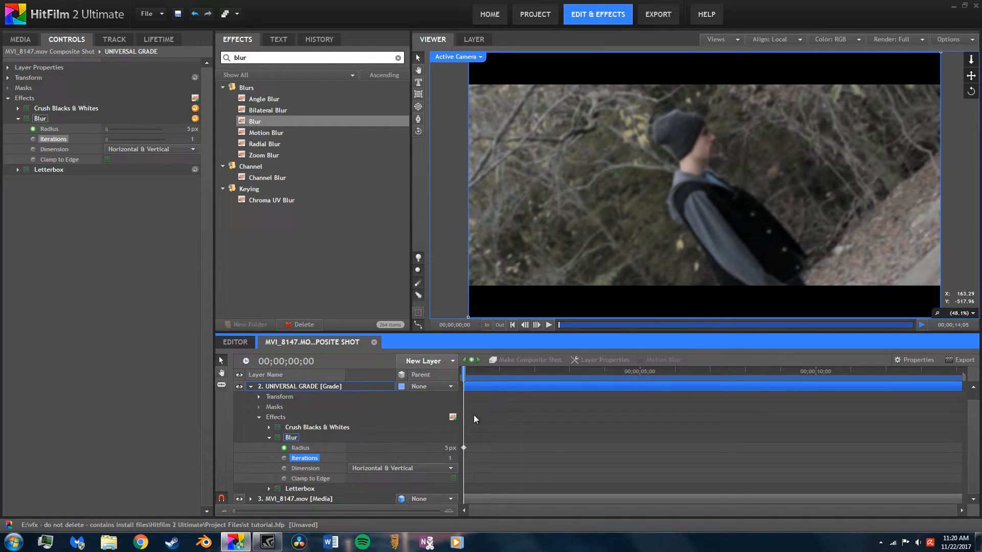
drag(443, 448, 445, 447)
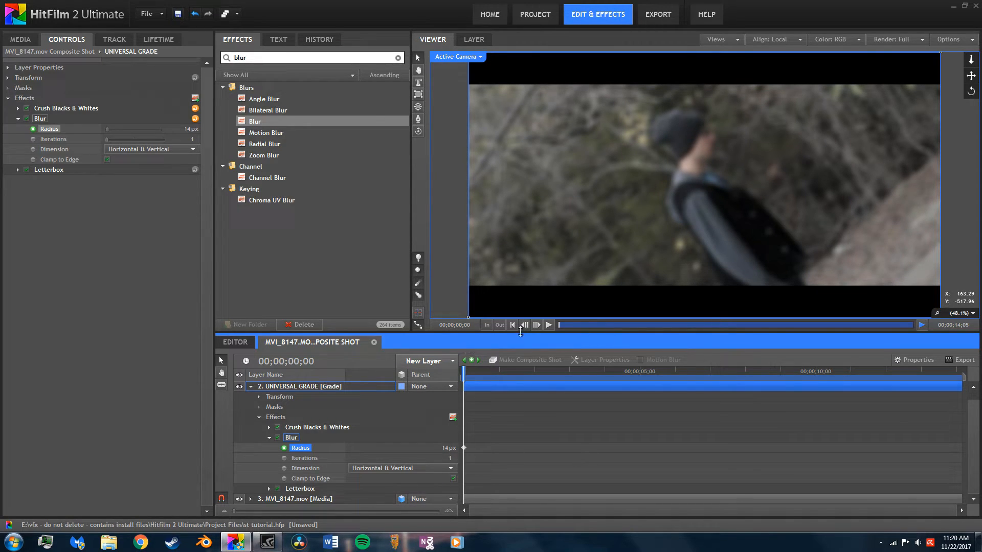
Play back the blurred shot from the start up to 00;00;02;23
click(551, 325)
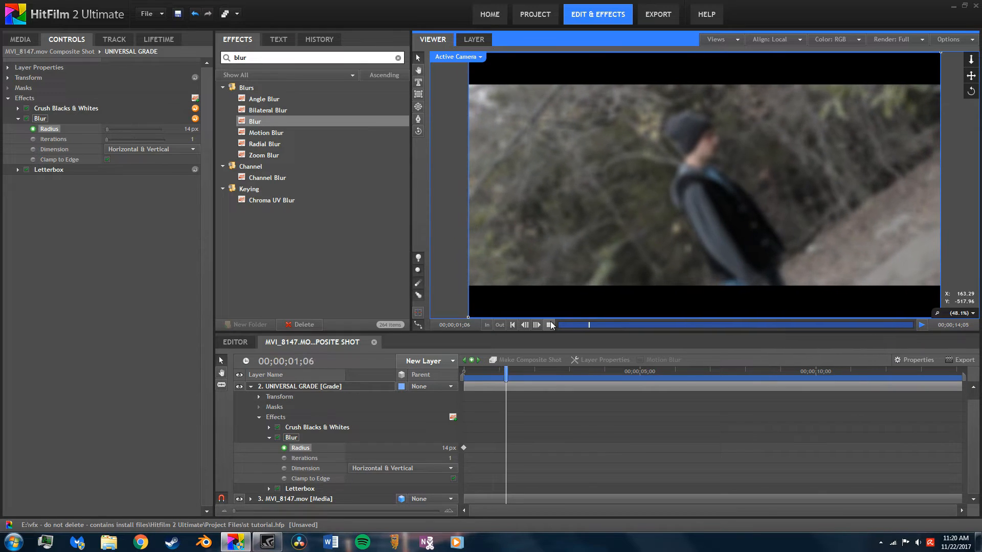
click(551, 324)
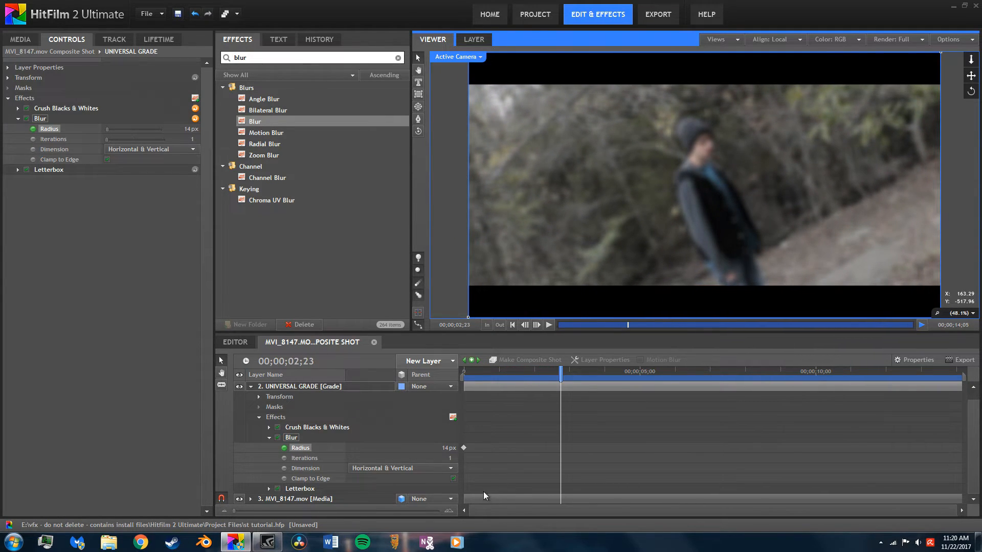
Keyframe the Blur Radius at 0 px at 00;00;02;23 and play back the blur fade from the first frame
drag(445, 448, 432, 448)
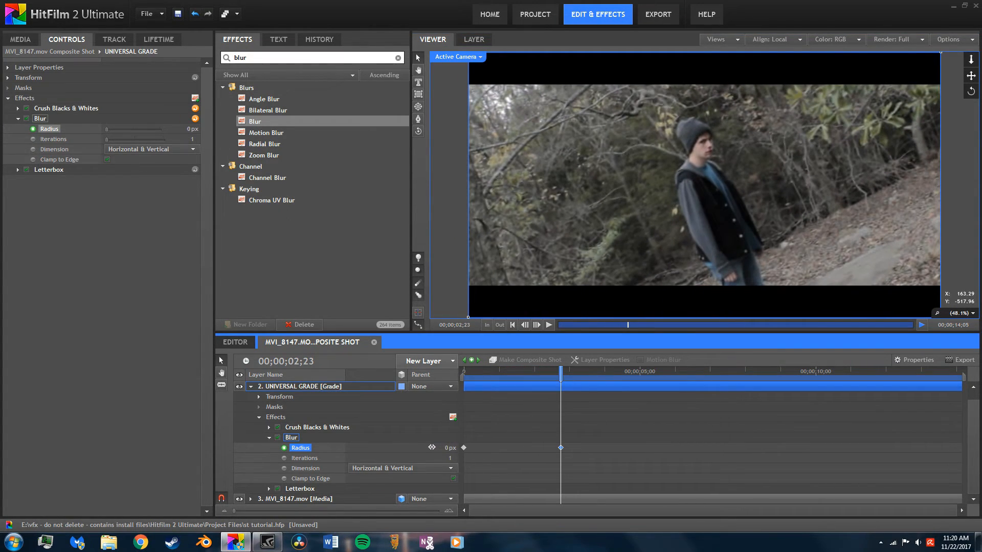
key(Home)
click(549, 325)
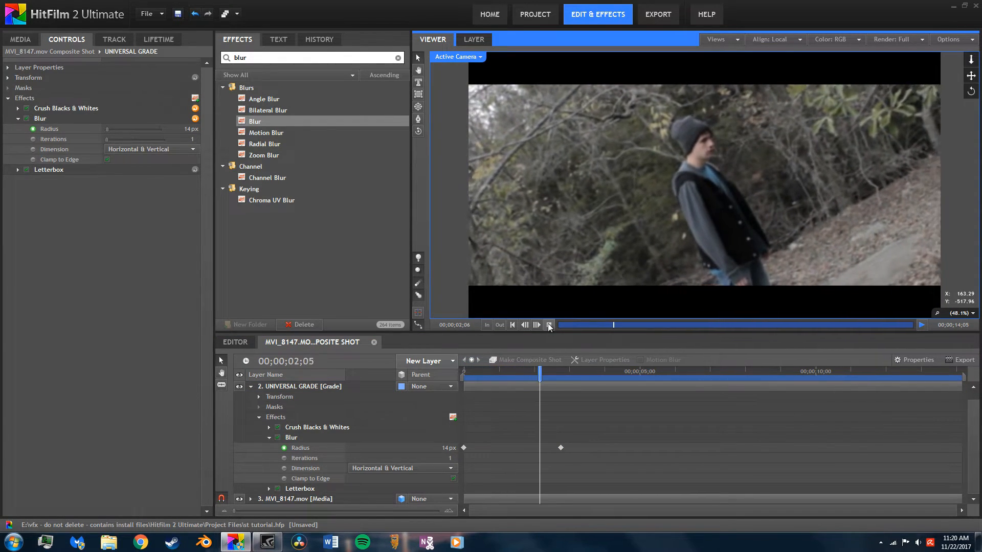
click(549, 325)
Move the 0 px Radius keyframe to just before 00;00;03;11, give it Smooth interpolation, and preview the whole shot from the start
drag(563, 447, 577, 449)
right_click(577, 450)
mouse_move(614, 509)
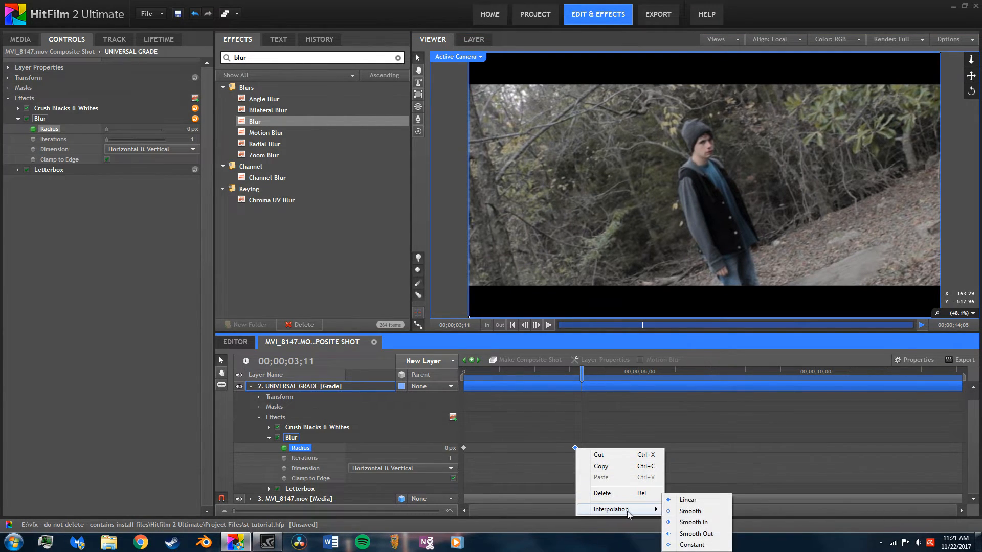
click(697, 511)
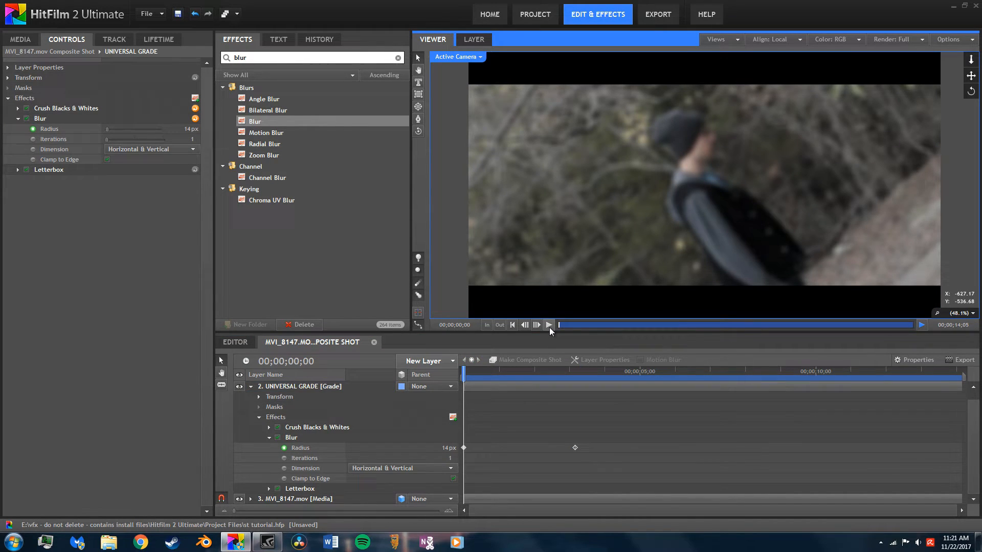
click(549, 325)
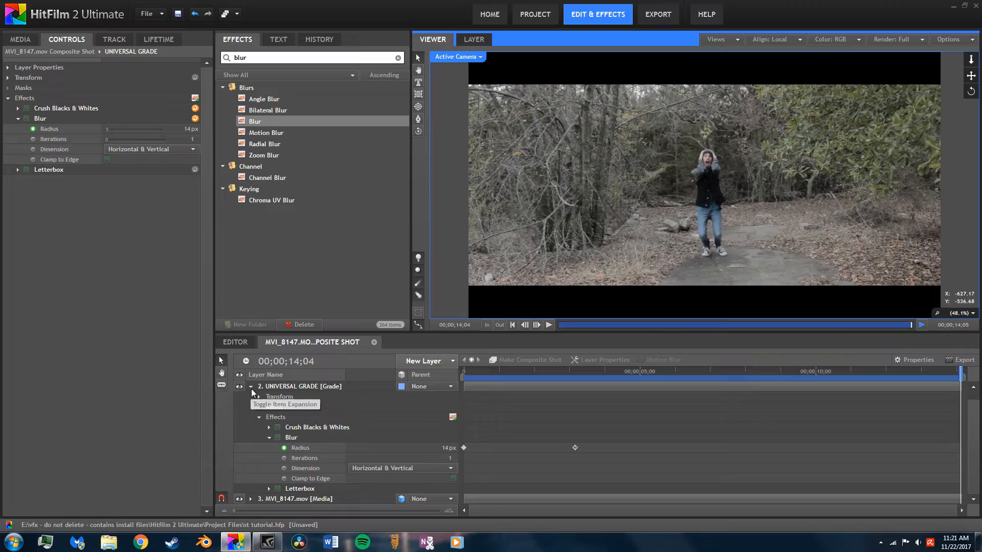
Add a grade layer named UPSIDE DOWN and place it directly above the MVI_8147.mov layer
click(250, 396)
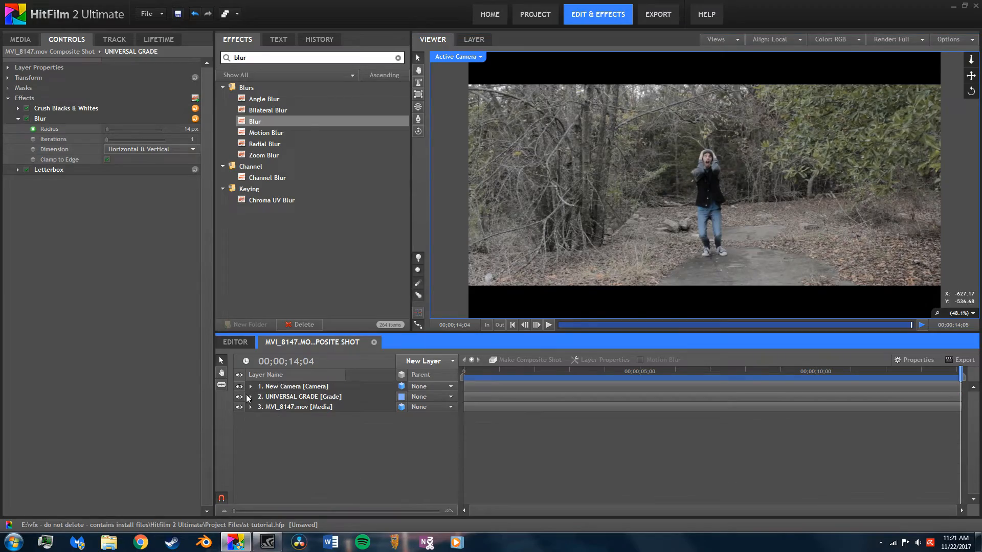
click(418, 364)
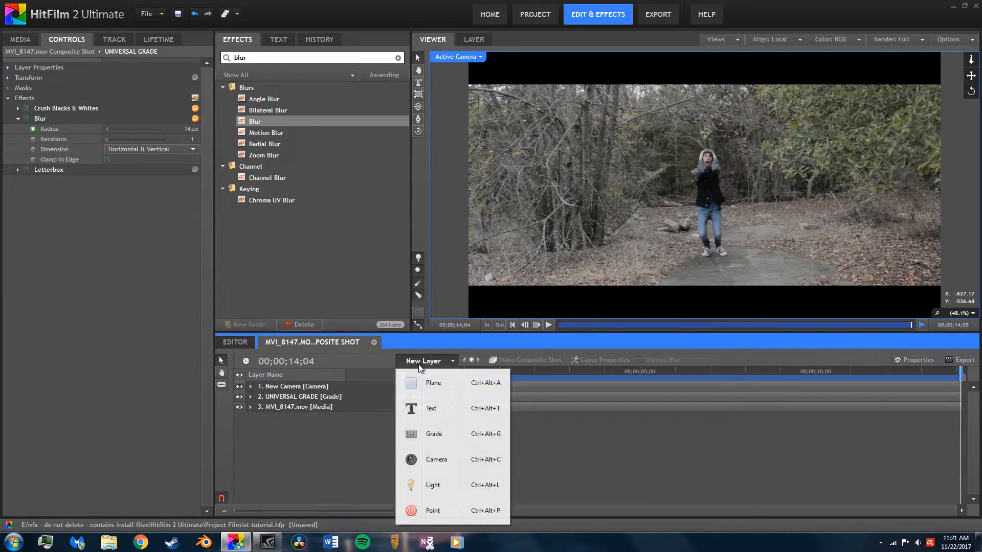
click(437, 441)
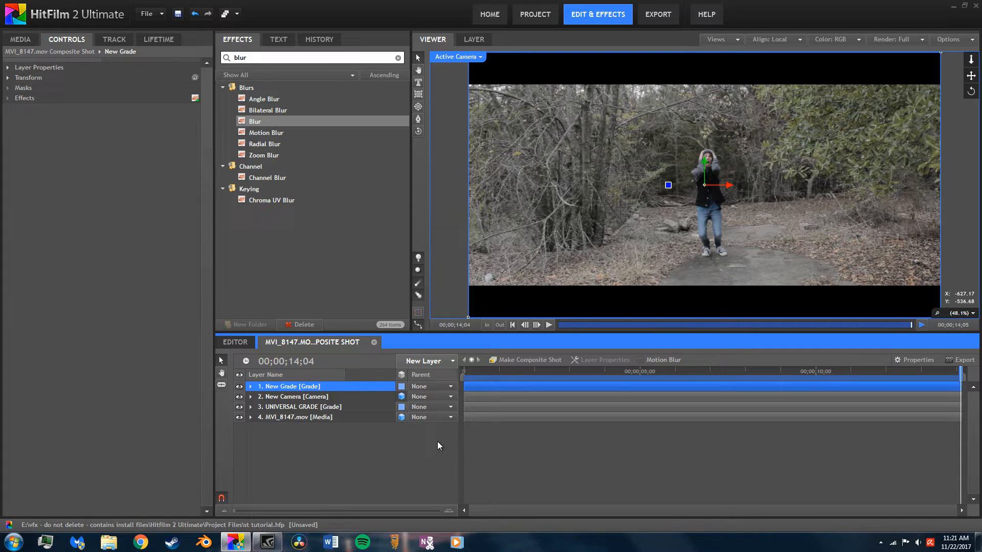
key(F2)
text(UPSIDE DOWN)
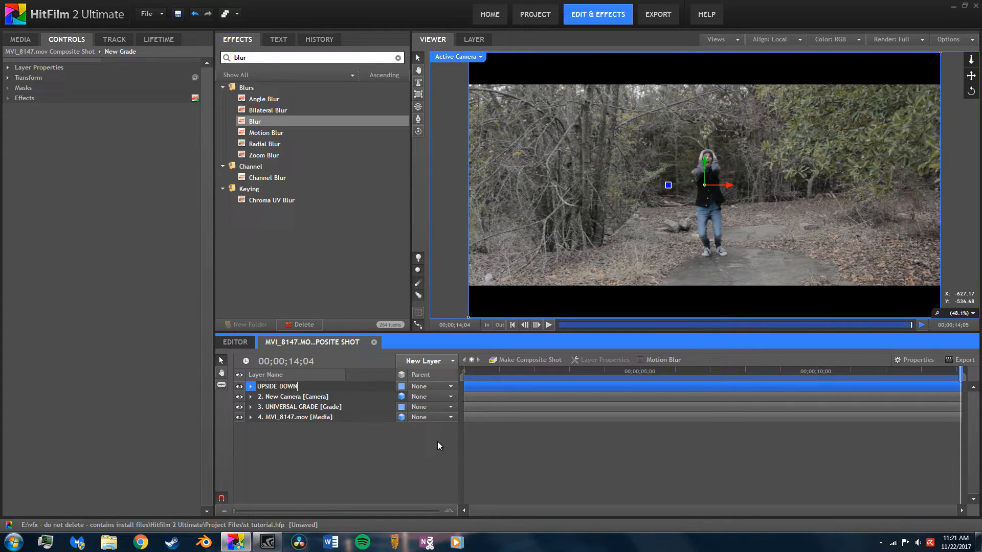
key(Return)
drag(330, 387, 340, 412)
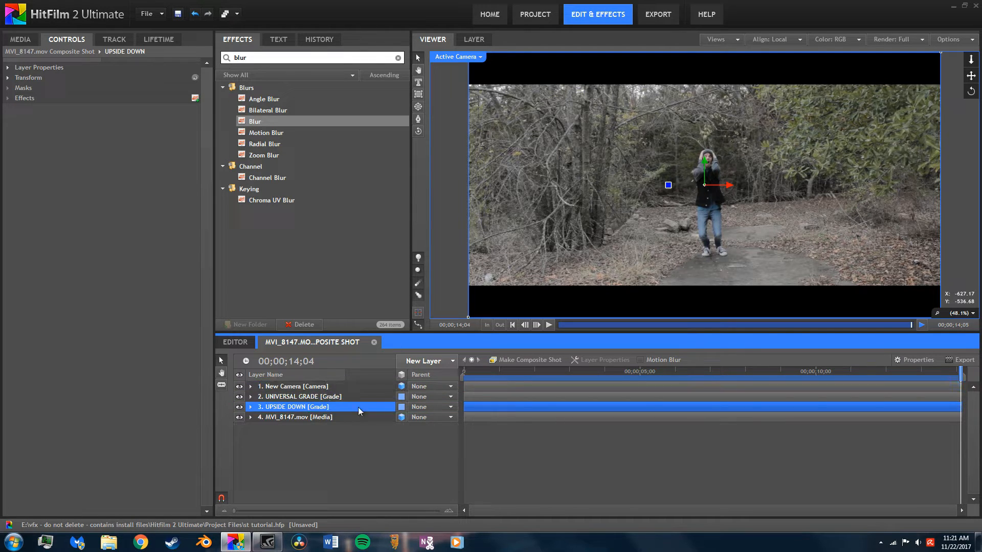
Trim the start of the UPSIDE DOWN layer to 00;00;06;00
drag(465, 407, 673, 409)
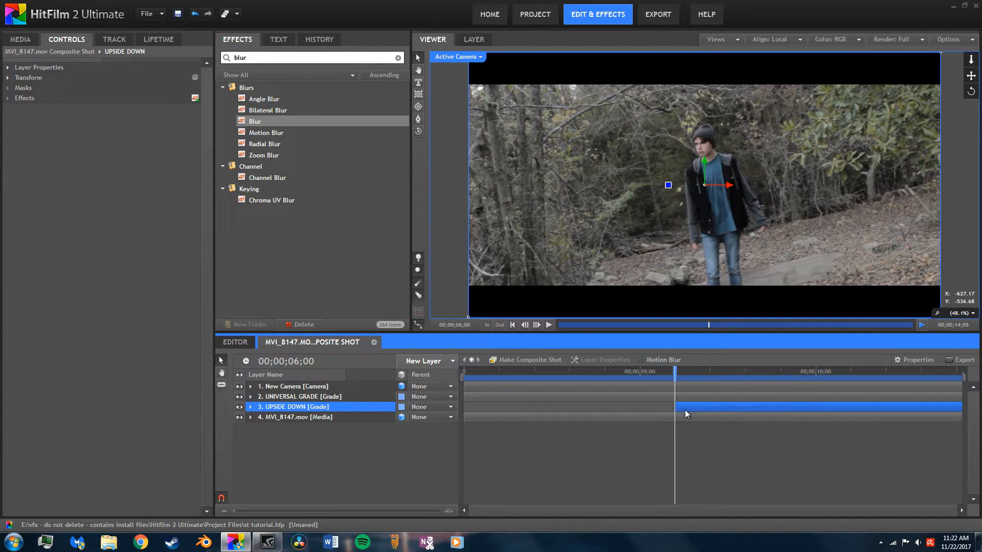
click(714, 452)
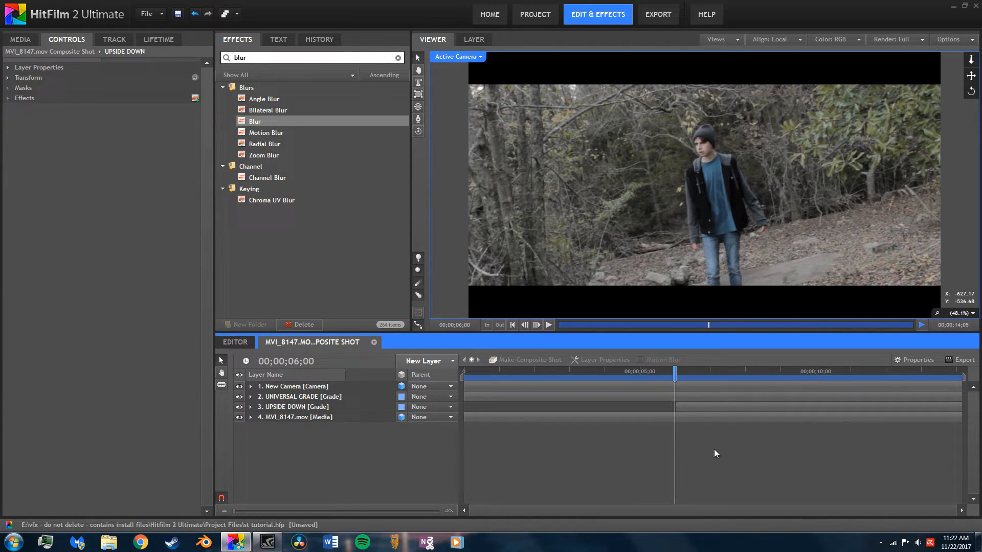
click(687, 408)
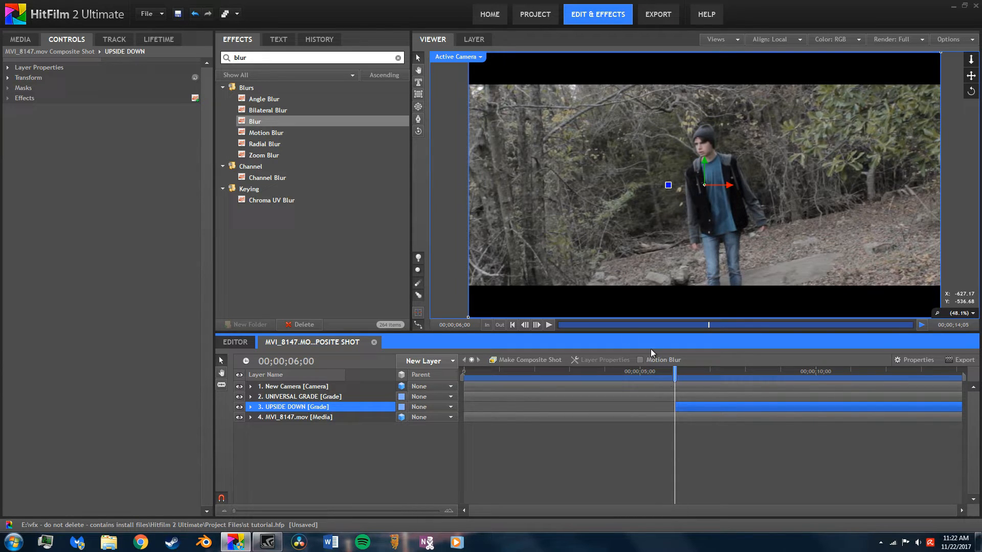
Move to 00;00;06;07 and apply the Color Correction Wheels effect to the UPSIDE DOWN layer
click(683, 379)
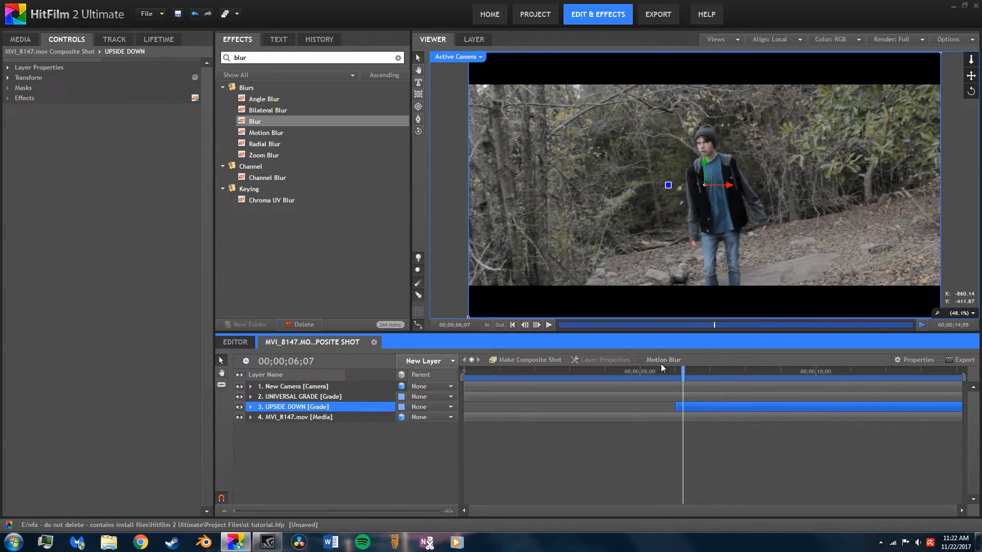
click(278, 55)
text(color)
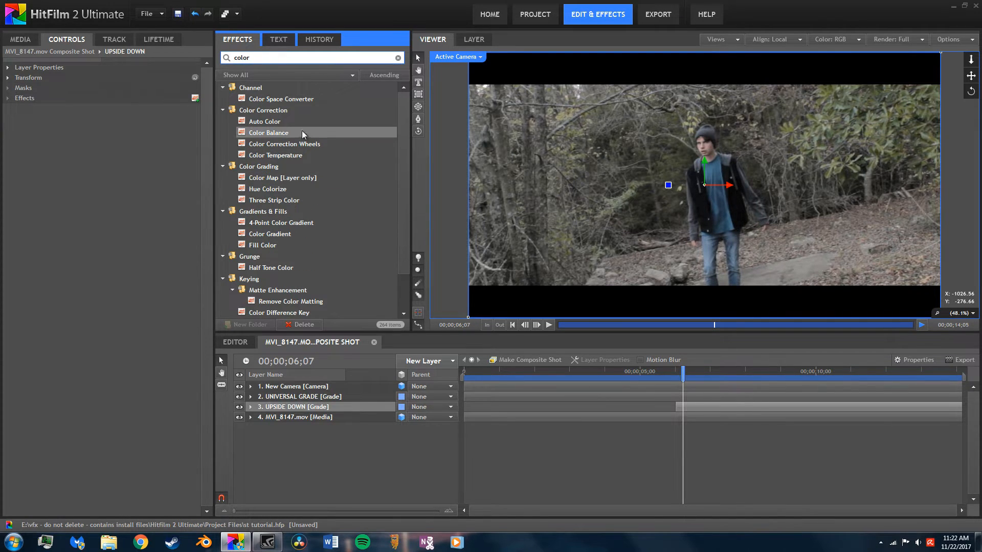
drag(282, 144, 360, 407)
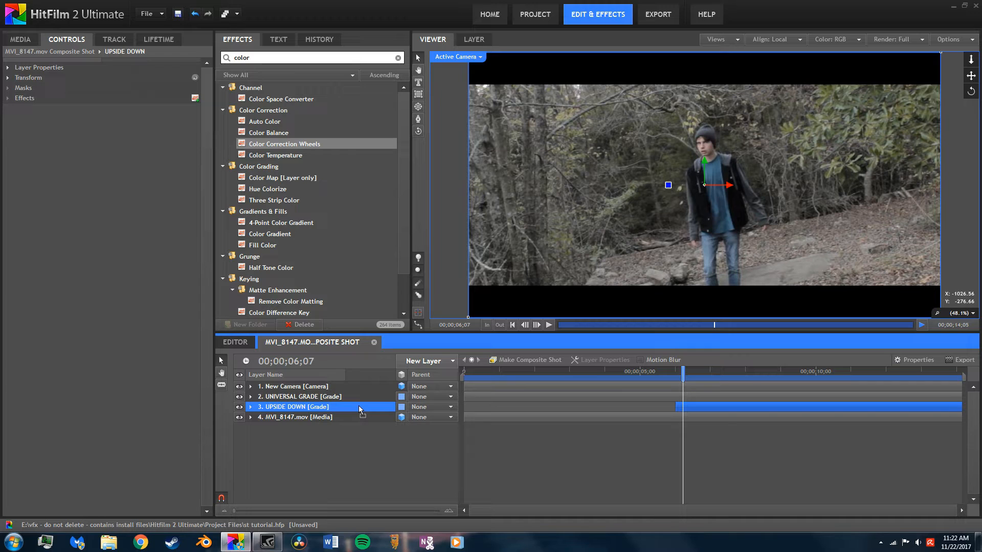
drag(359, 406, 358, 406)
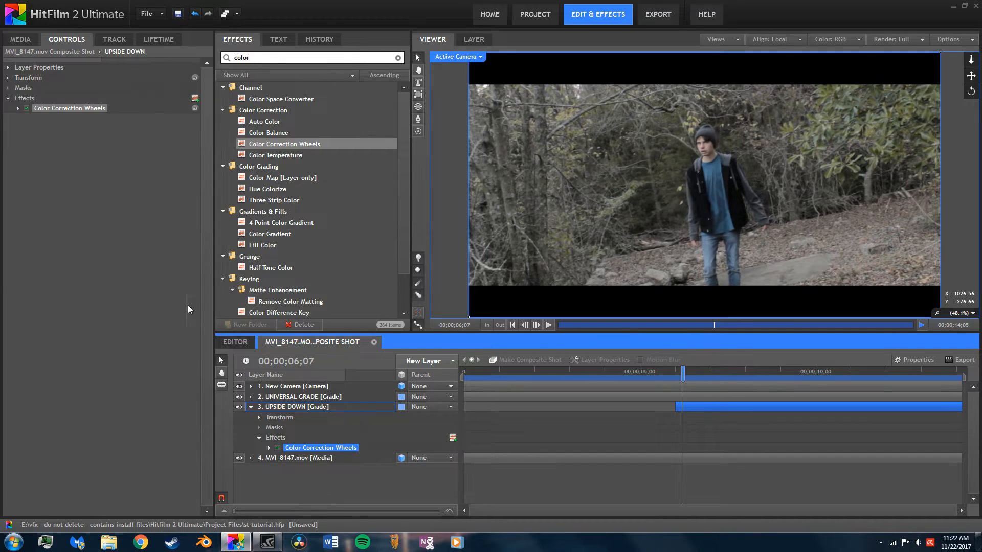
Tint the shadows blue with the Color Correction Wheels at a saturation of about 0.78
click(17, 109)
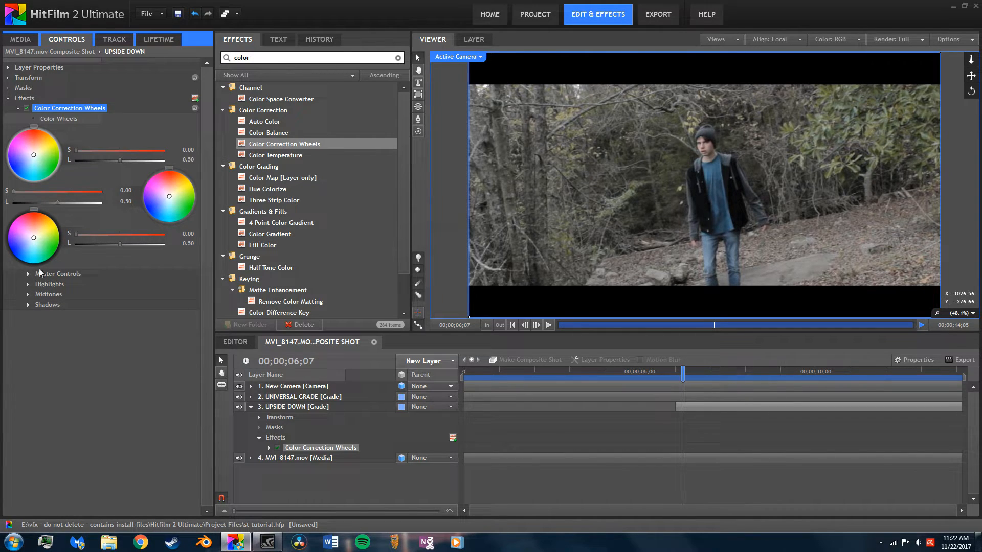
drag(34, 249, 27, 248)
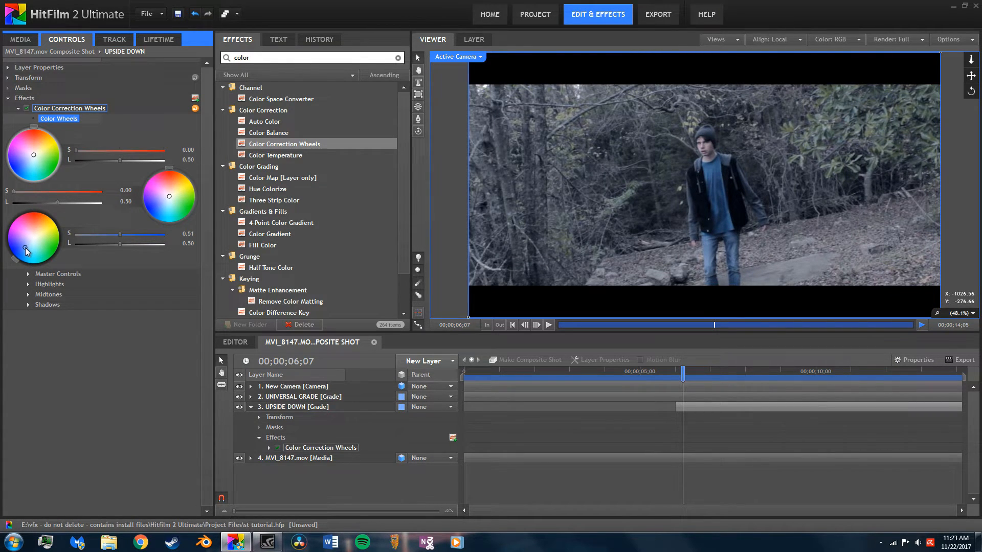
drag(123, 235, 146, 239)
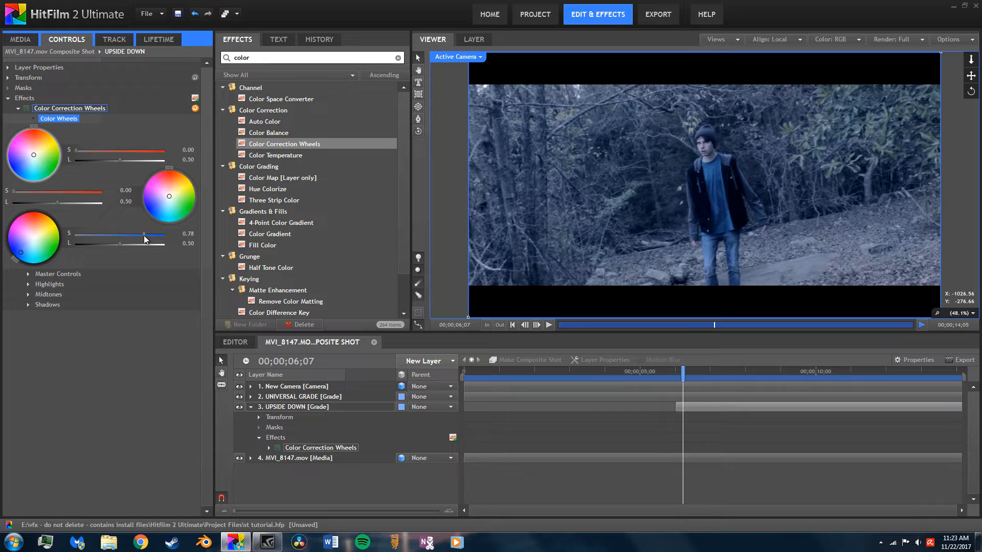
Tint the midtones light blue at saturation 0.42 and set the shadows to saturation 0.68 and lightness 0.30
click(167, 205)
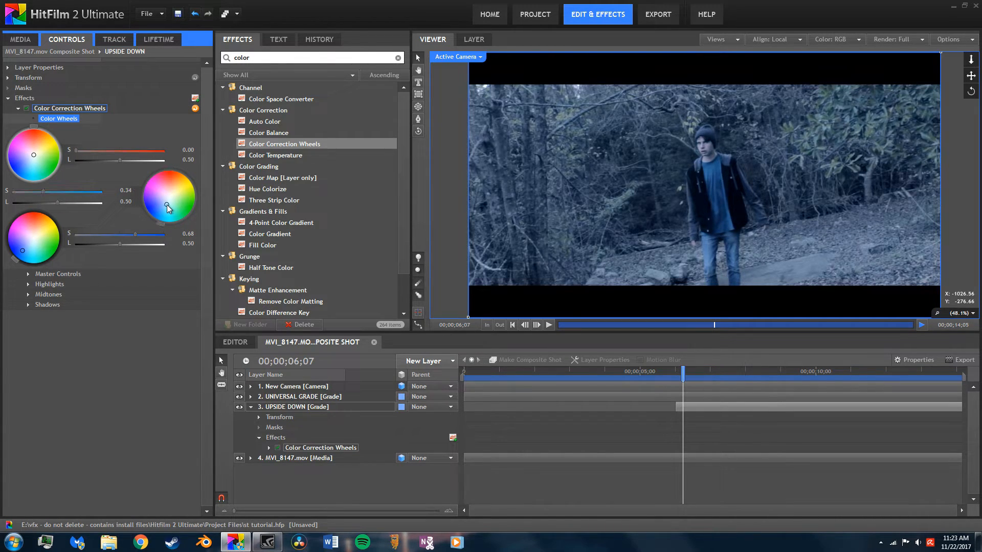
drag(166, 206, 167, 211)
click(55, 191)
drag(141, 233, 136, 233)
drag(109, 245, 108, 245)
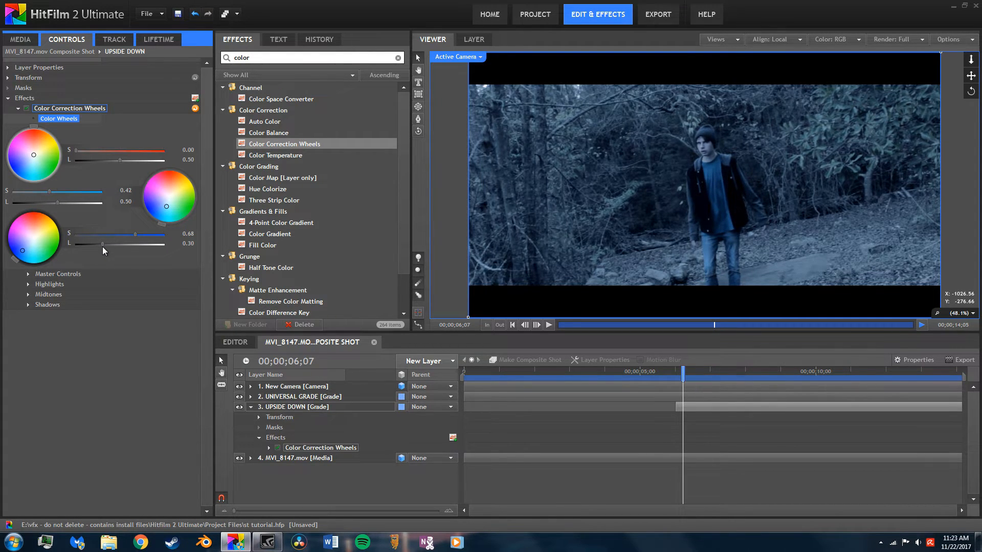
Raise the saturation to 0.83 for shadows and 0.49 for midtones, and play back the blue grade
click(144, 234)
click(56, 192)
click(549, 326)
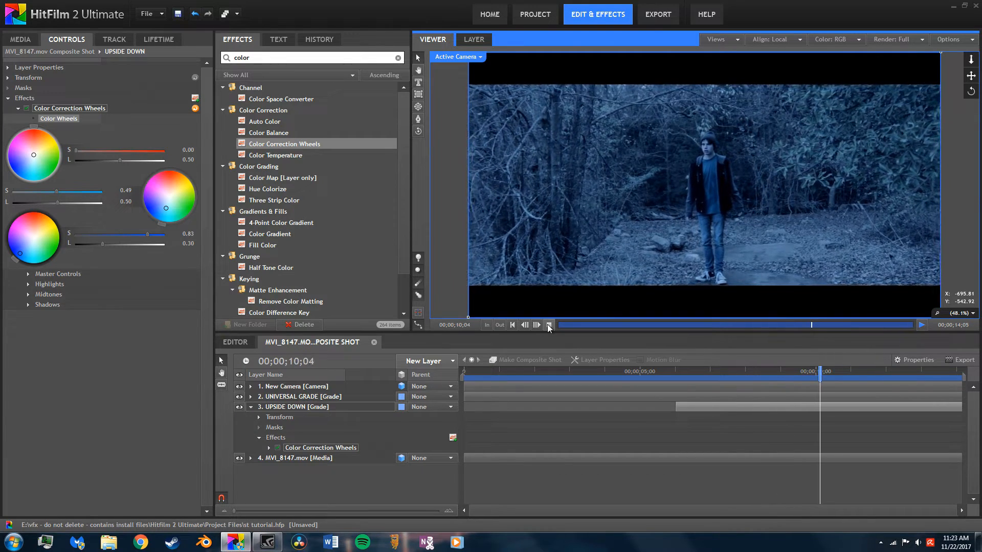
click(549, 325)
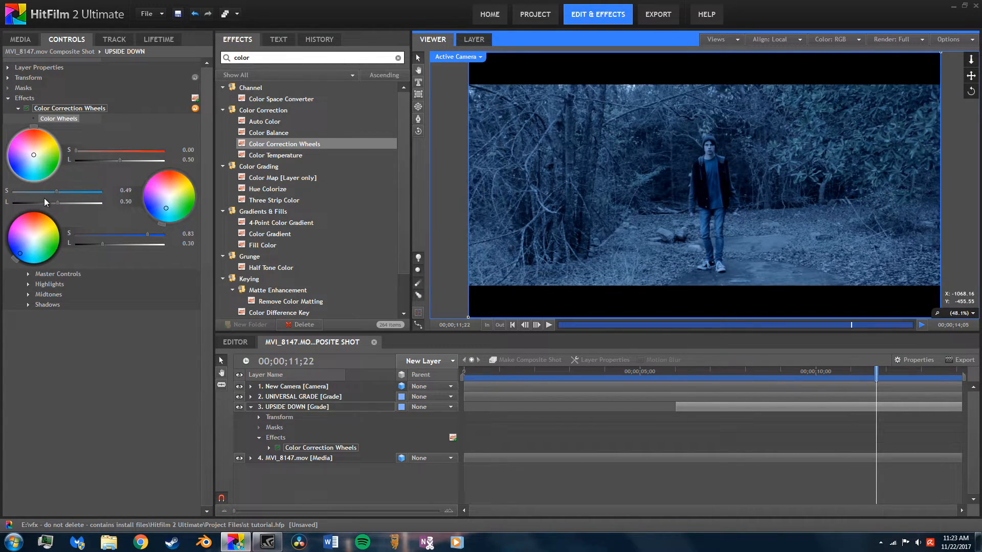
Fine-tune the grade at 00;00;07;16 to midtone saturation 0.46, midtone lightness 0.47 and shadow saturation 0.81, and save the project
drag(693, 361, 732, 387)
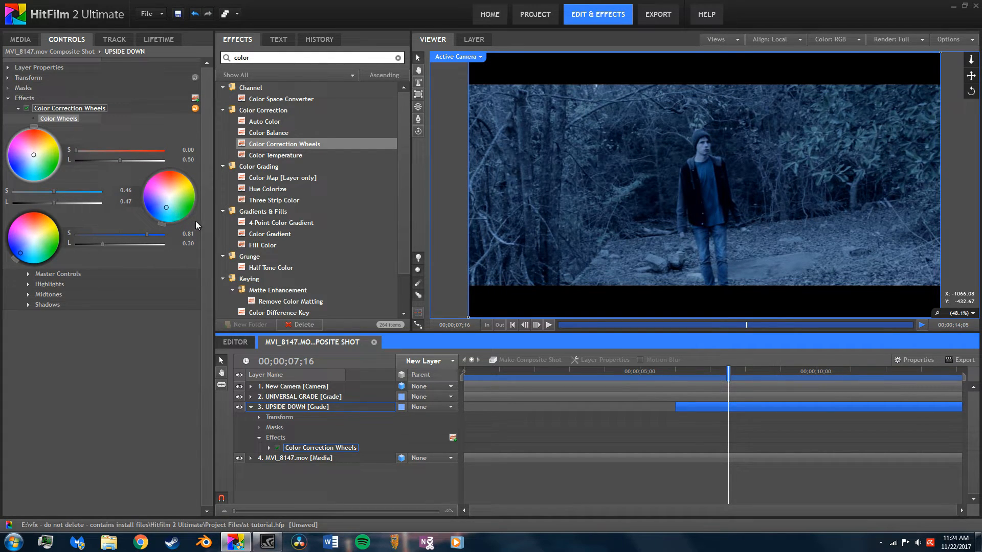
drag(35, 164, 37, 177)
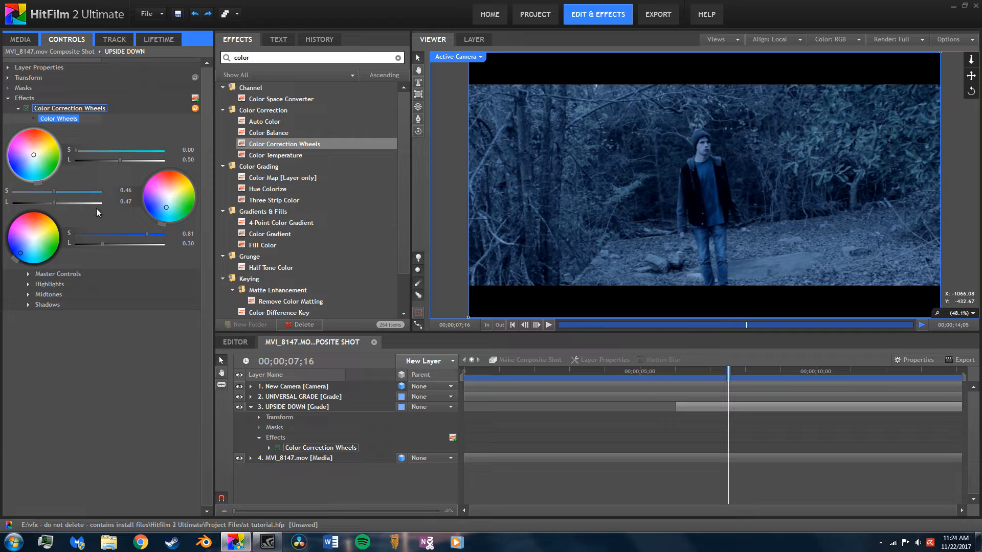
click(179, 13)
Play back and scrub across the start of the UPSIDE DOWN layer around 00;00;06;00 to check the switch to the blue grade
drag(747, 373, 746, 371)
click(547, 327)
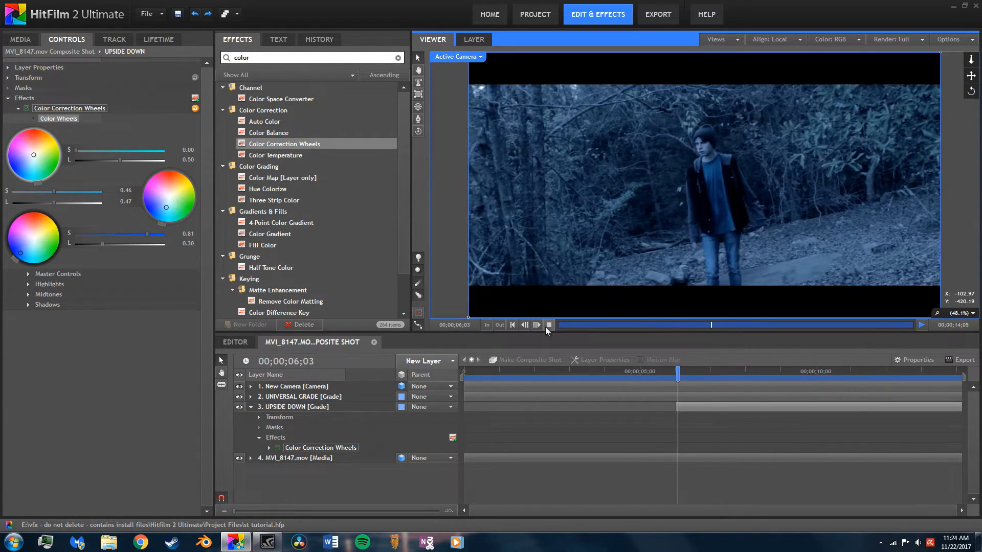
click(546, 327)
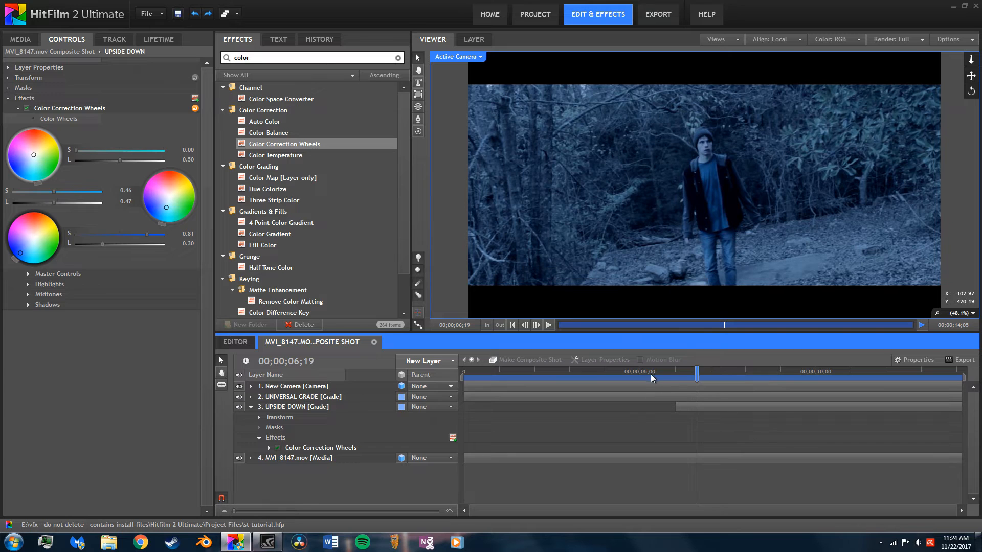
click(650, 371)
click(546, 328)
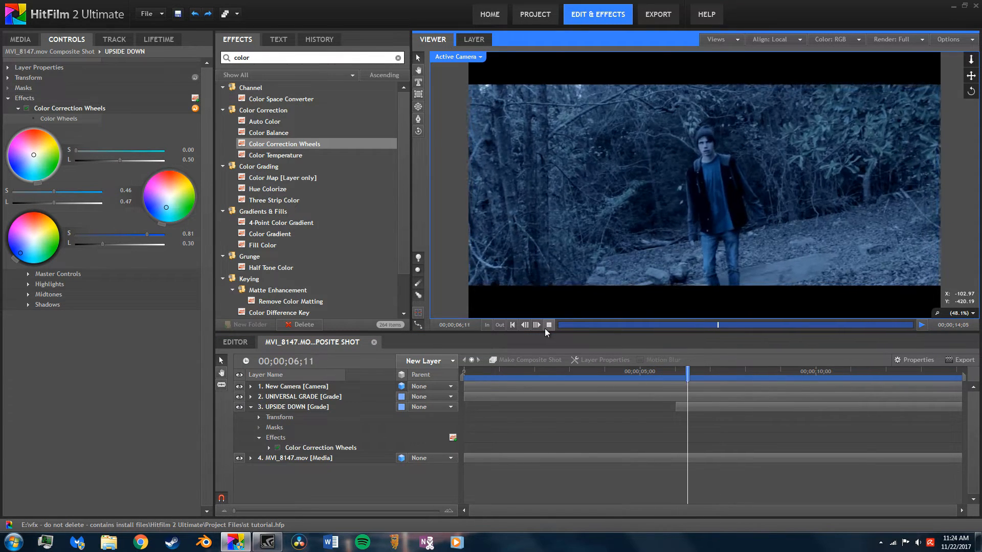
click(545, 328)
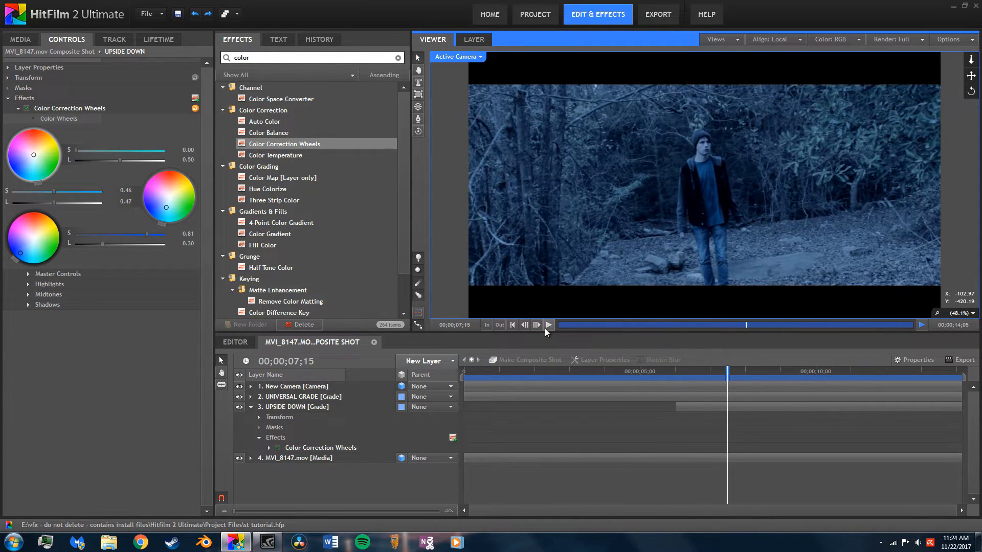
click(677, 373)
drag(676, 374, 715, 373)
Duplicate the UPSIDE DOWN layer and slice the lower copy at 00;00;06;02
click(251, 406)
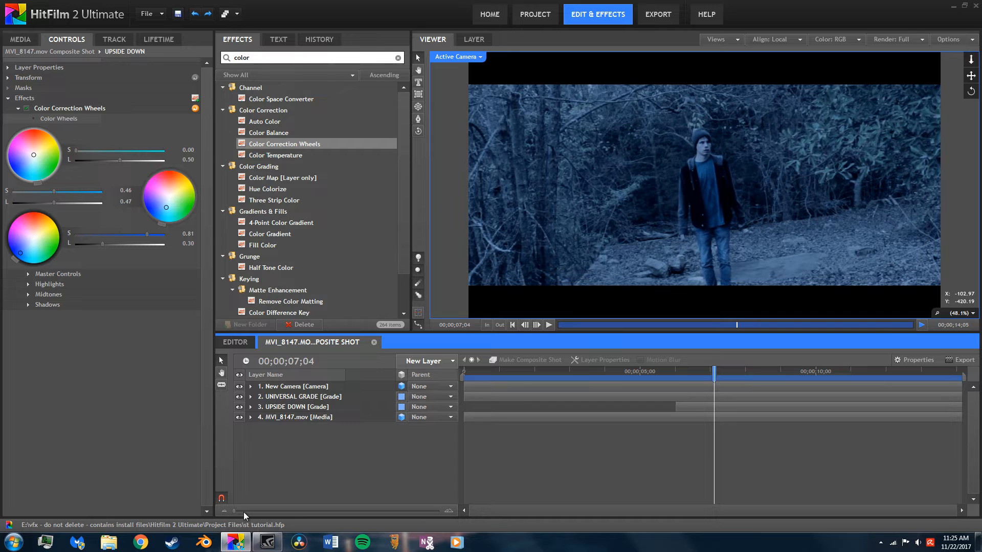
drag(243, 511, 298, 512)
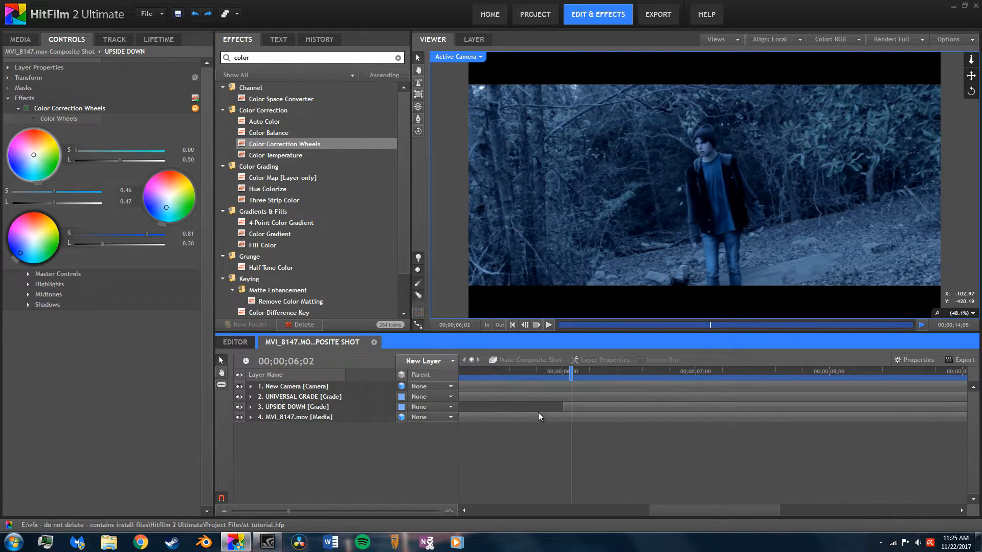
click(581, 407)
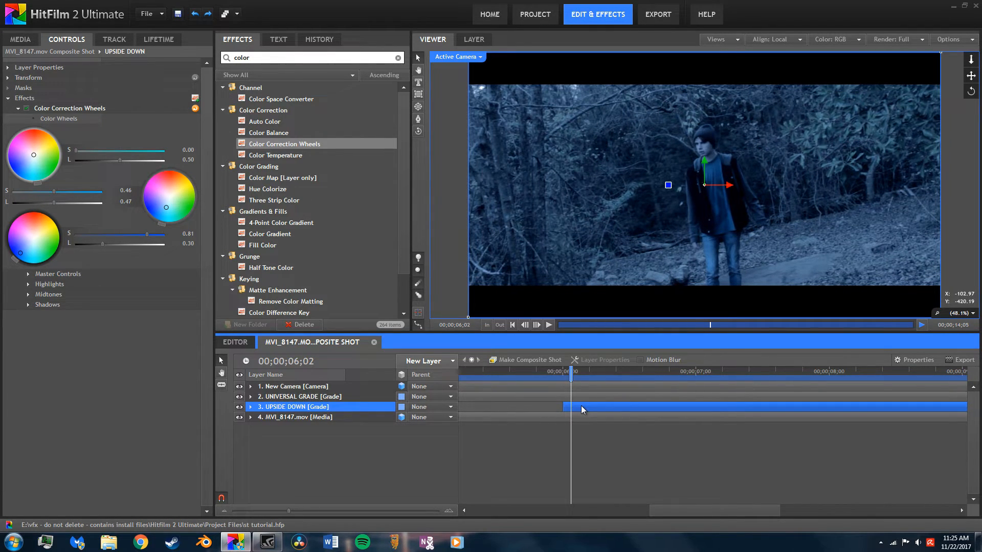
key(ctrl+d)
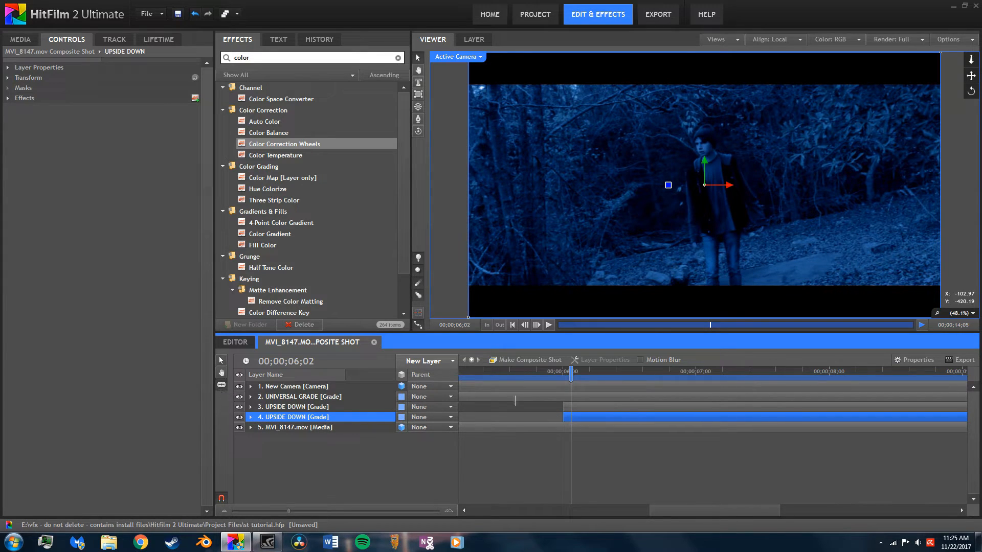
key(ctrl+shift+d)
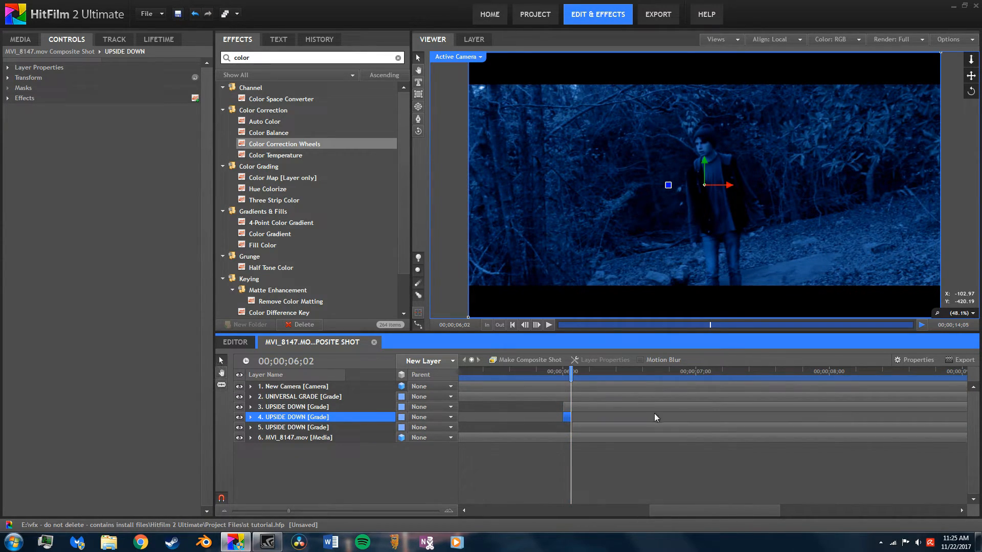
Delete the leftover part of the duplicated UPSIDE DOWN layer, move its short slice a few frames earlier, and preview the transition
click(630, 428)
key(Delete)
drag(567, 419, 550, 419)
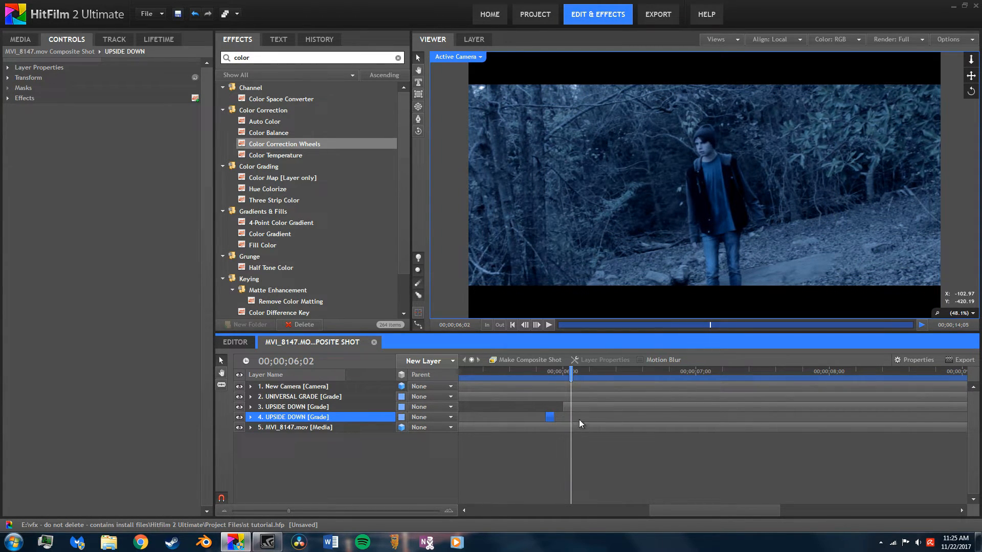
click(579, 419)
drag(545, 375, 495, 377)
click(549, 325)
Duplicate the short UPSIDE DOWN slice and move the copy earlier so it starts at 00;00;05;22
click(549, 418)
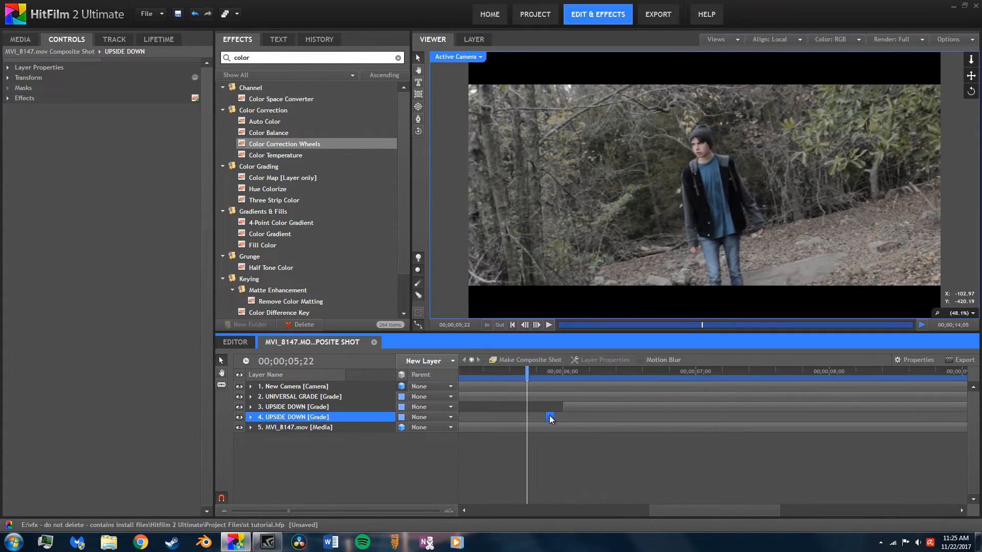
key(ctrl+d)
drag(551, 429, 535, 430)
click(584, 427)
Play back the transition from before the first short UPSIDE DOWN slice to check the blue flashes
drag(534, 372, 487, 372)
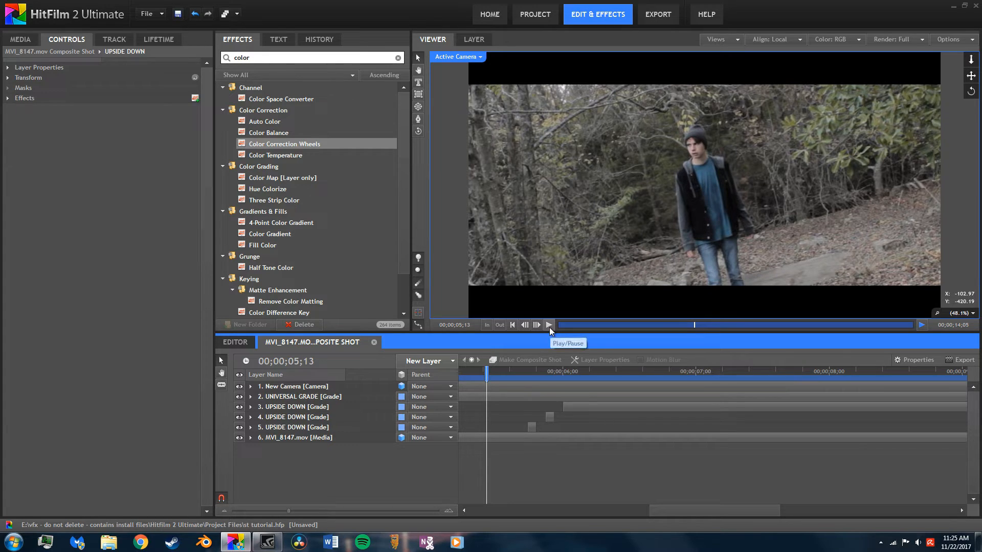
click(479, 373)
click(548, 326)
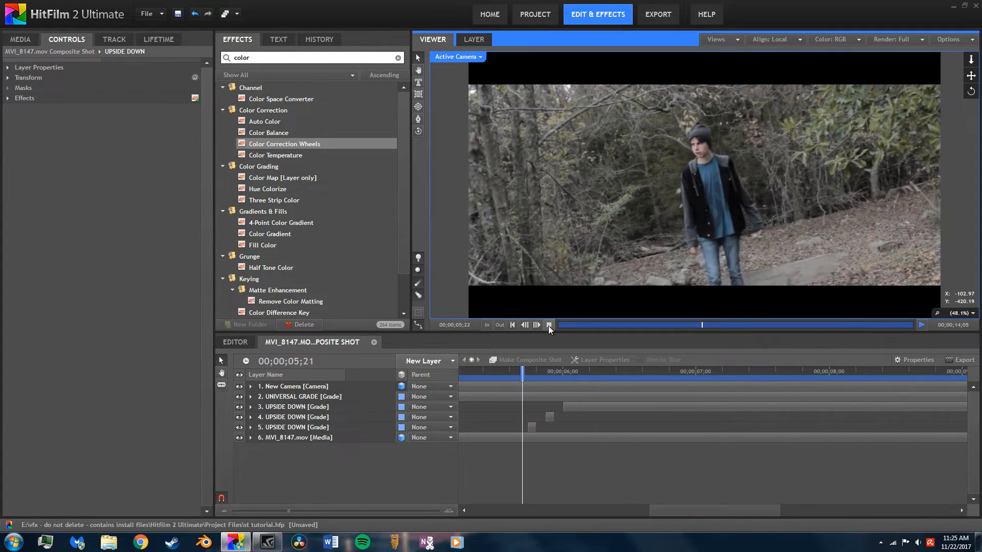
drag(533, 372, 469, 372)
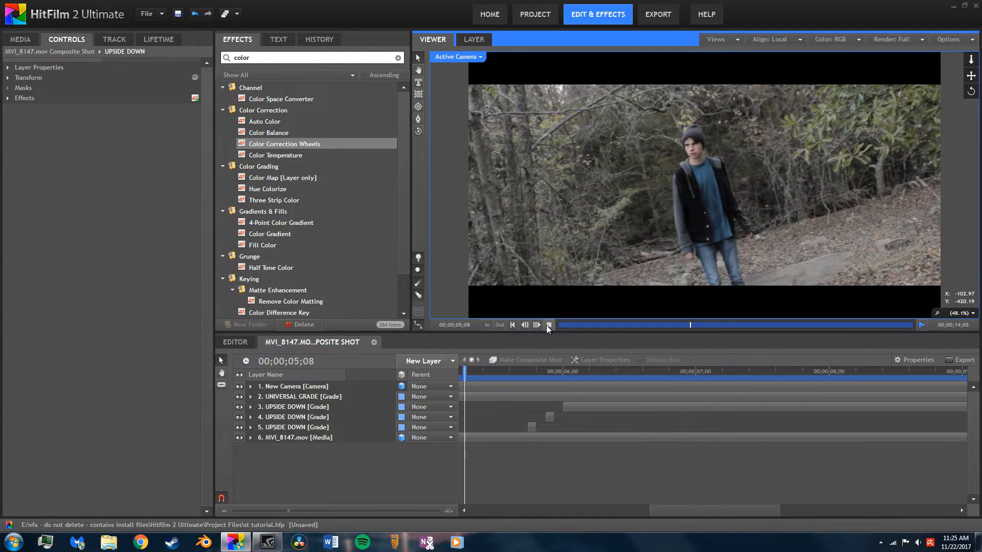
click(546, 326)
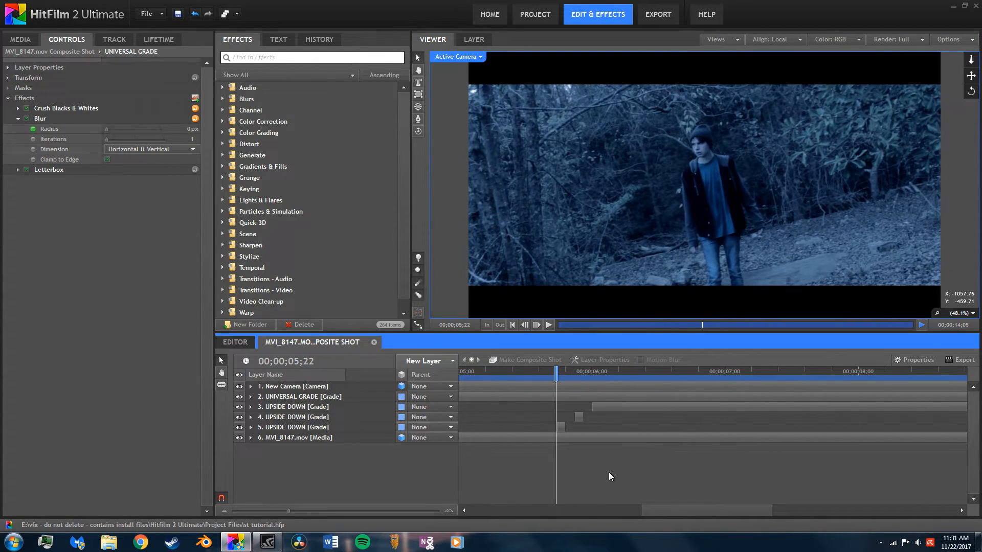
Add the Flicker effect to the UNIVERSAL GRADE layer and move it above Letterbox in the effect order
click(561, 373)
mouse_move(566, 371)
mouse_down()
mouse_move(591, 361)
mouse_move(561, 362)
mouse_up()
click(251, 59)
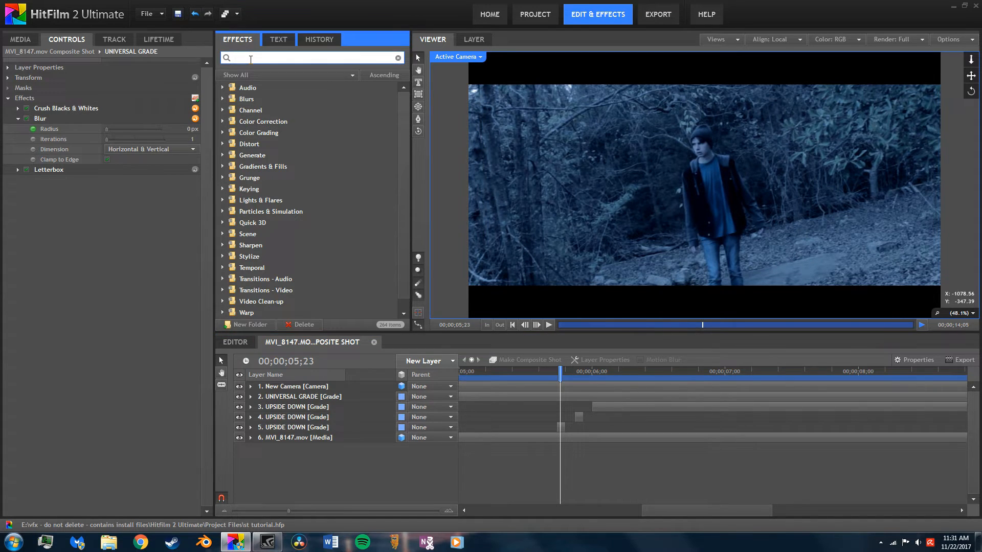
text(flicker)
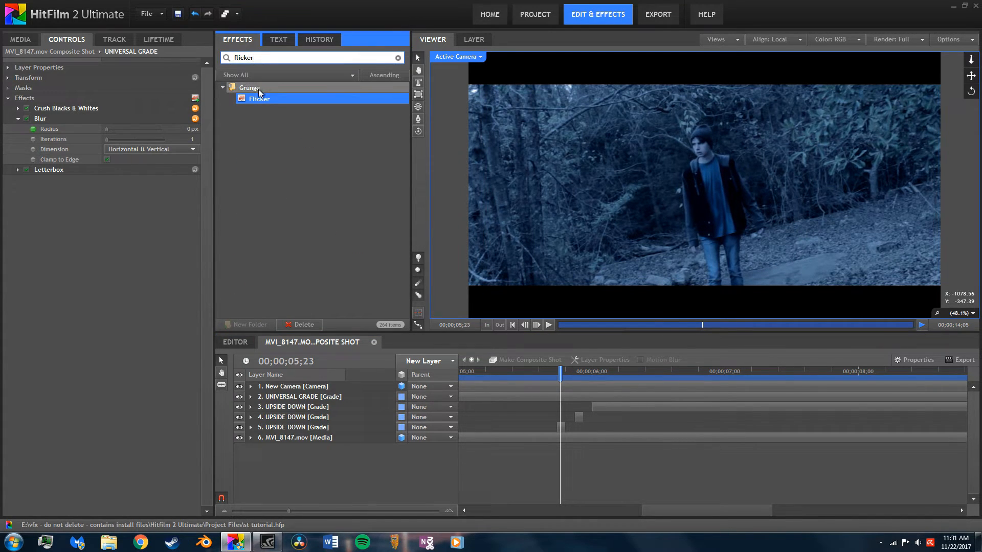
drag(262, 100, 336, 396)
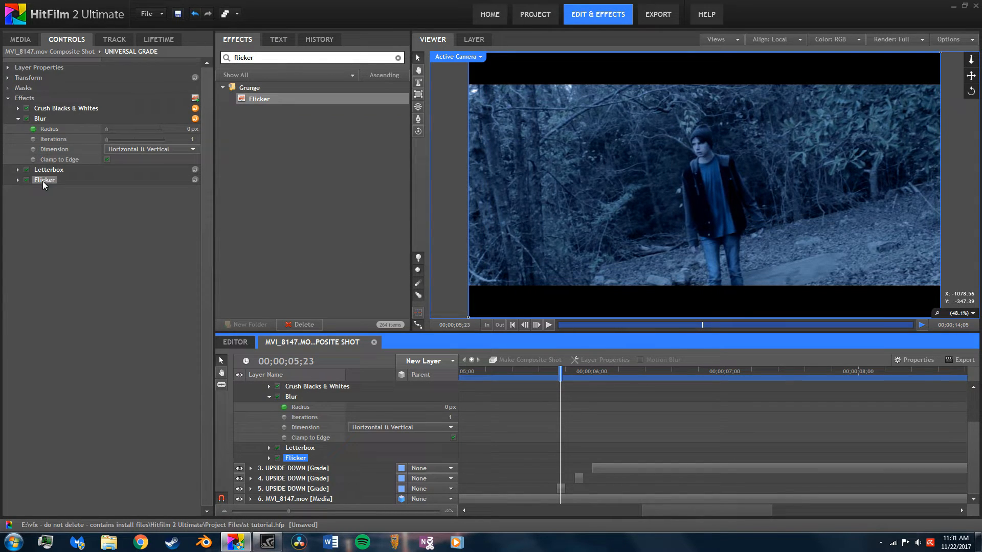
drag(48, 181, 48, 168)
drag(547, 373, 556, 372)
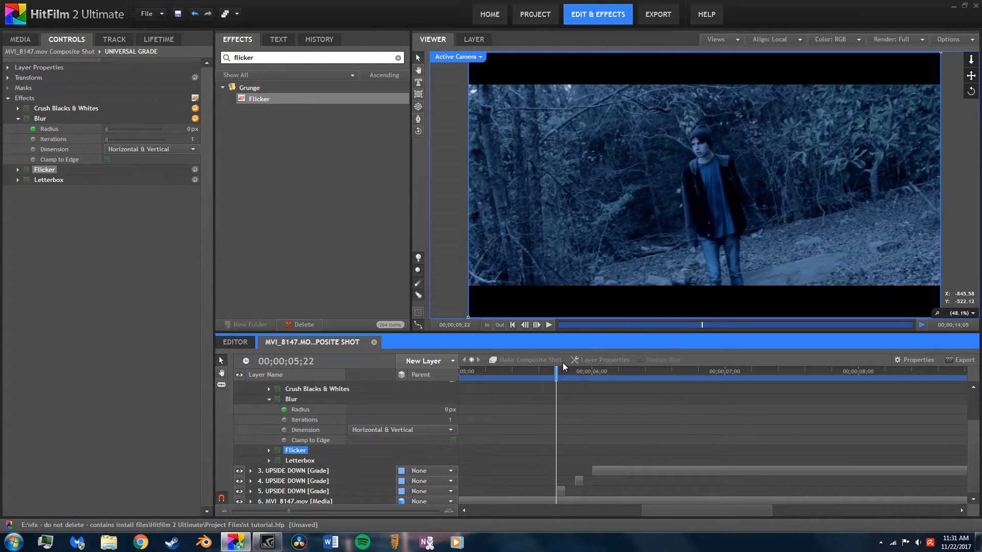
Keyframe the Flicker amplitude at 0.00 on frame 00;00;05;21, just before the first short UPSIDE DOWN slice
click(18, 170)
click(18, 118)
mouse_move(556, 373)
mouse_down()
mouse_move(493, 373)
mouse_move(743, 358)
mouse_move(557, 384)
mouse_up()
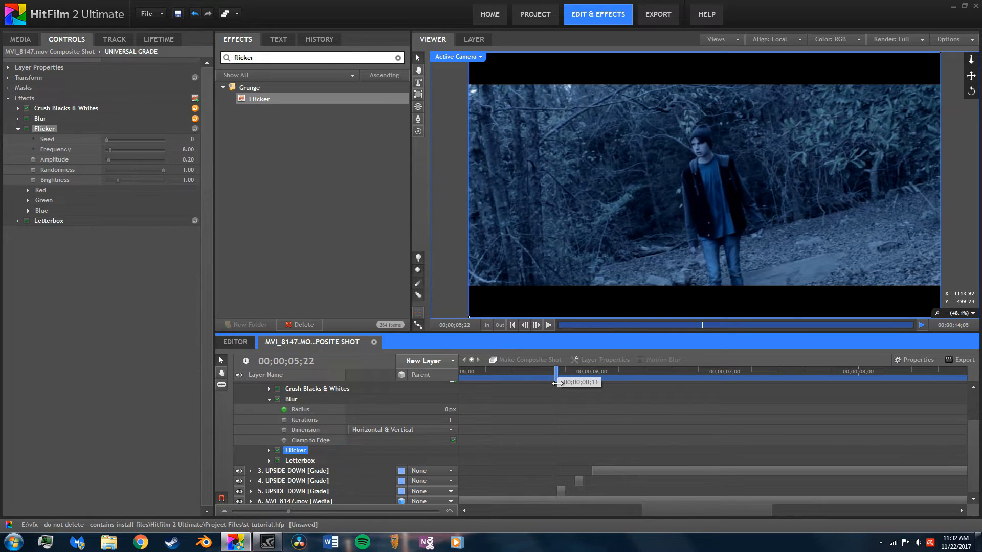
click(561, 491)
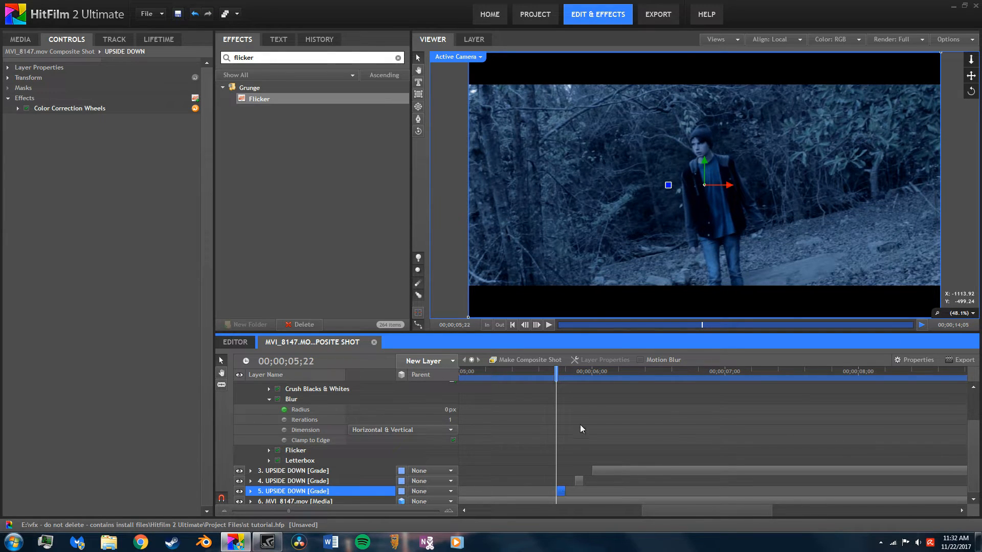
click(625, 450)
click(297, 451)
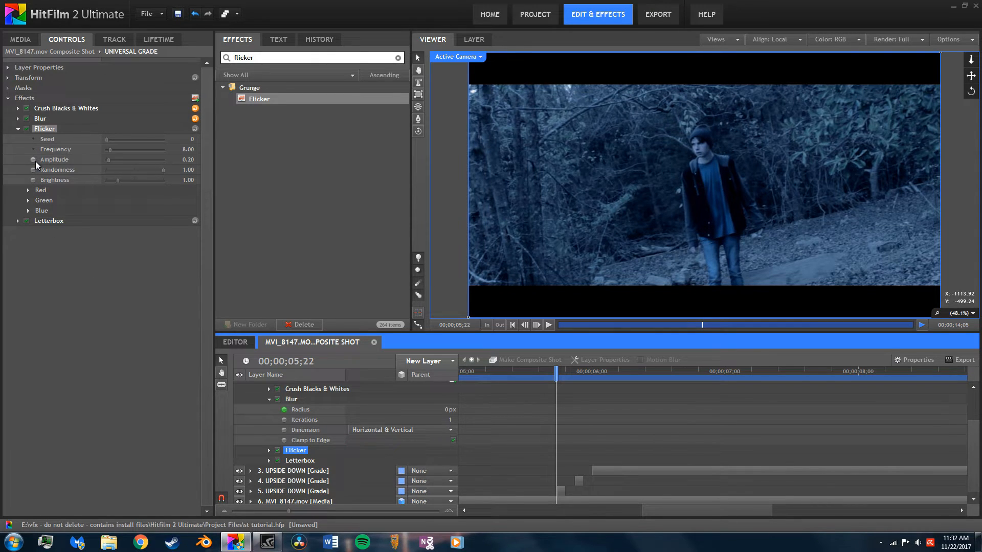
click(526, 327)
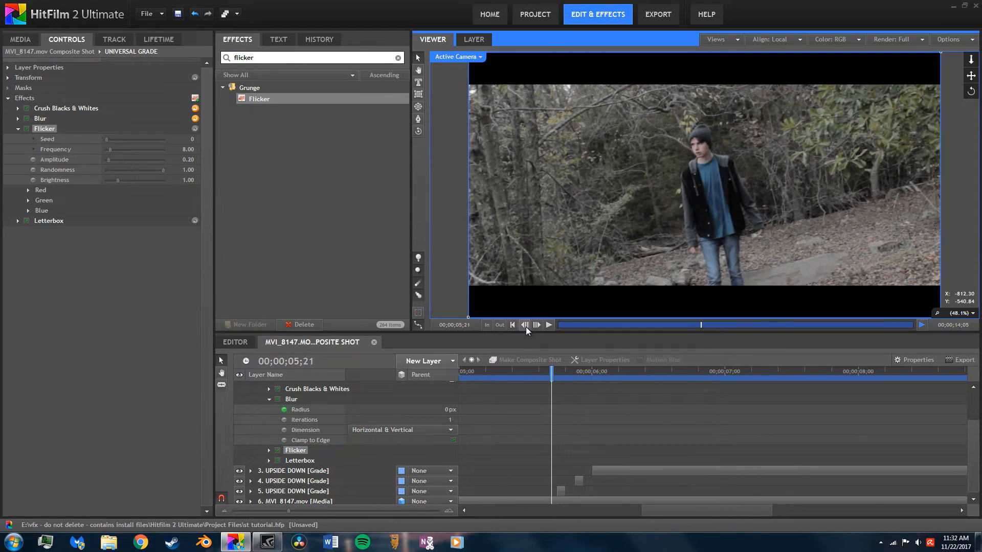
click(33, 160)
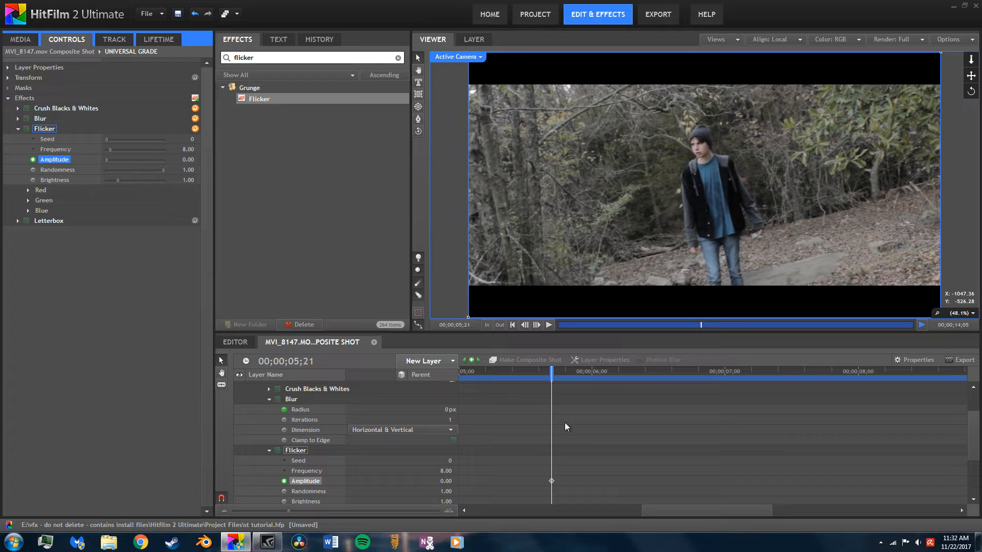
scroll(558, 418, down, 2)
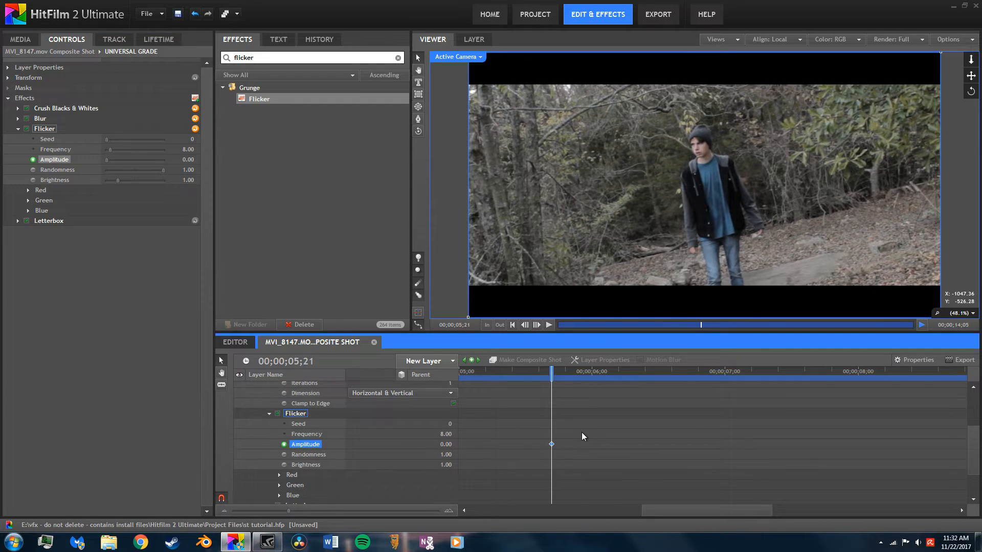
Set the Flicker amplitude to 1.00 at 00;00;05;22, where the first short UPSIDE DOWN slice starts
click(538, 327)
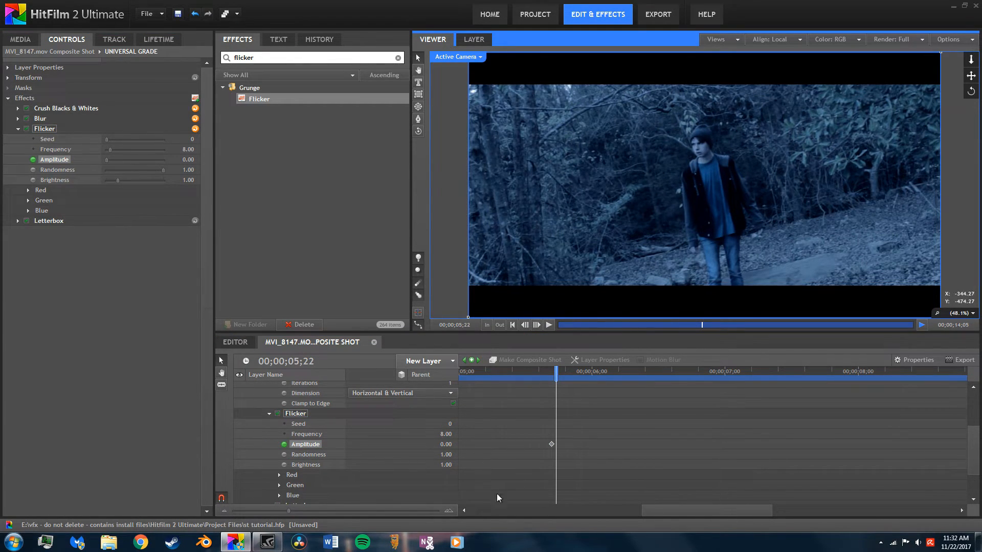
click(263, 454)
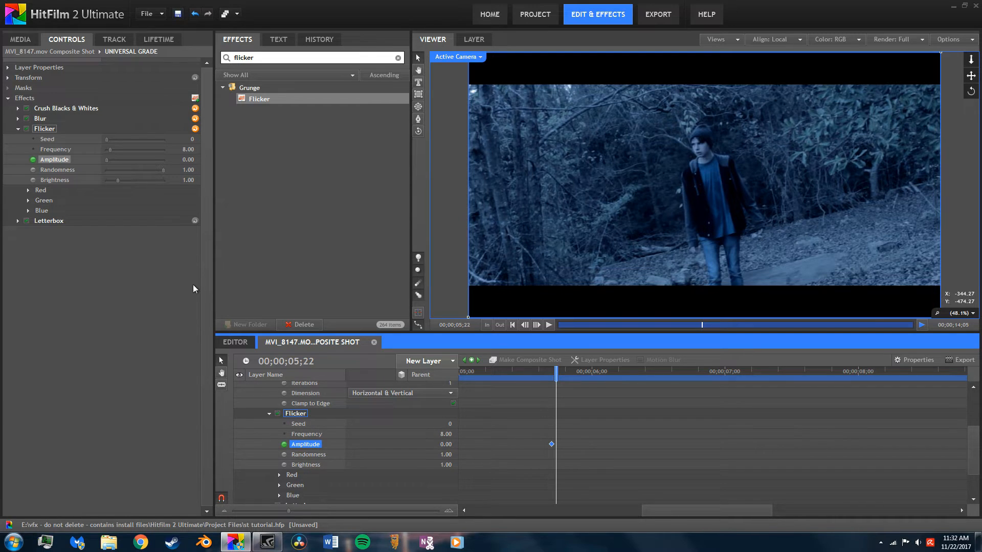
click(188, 159)
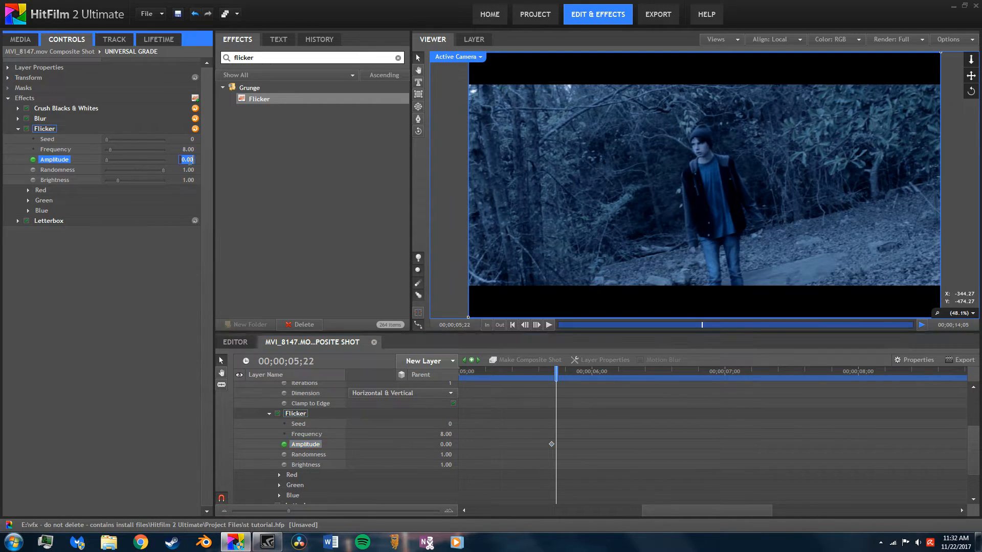
text(2)
key(Return)
click(187, 160)
text(1)
key(Return)
Hold the Flicker amplitude at 1.00 with a keyframe at 00;00;06;00, and set it to 0.00 at 00;00;06;01
click(594, 483)
click(600, 468)
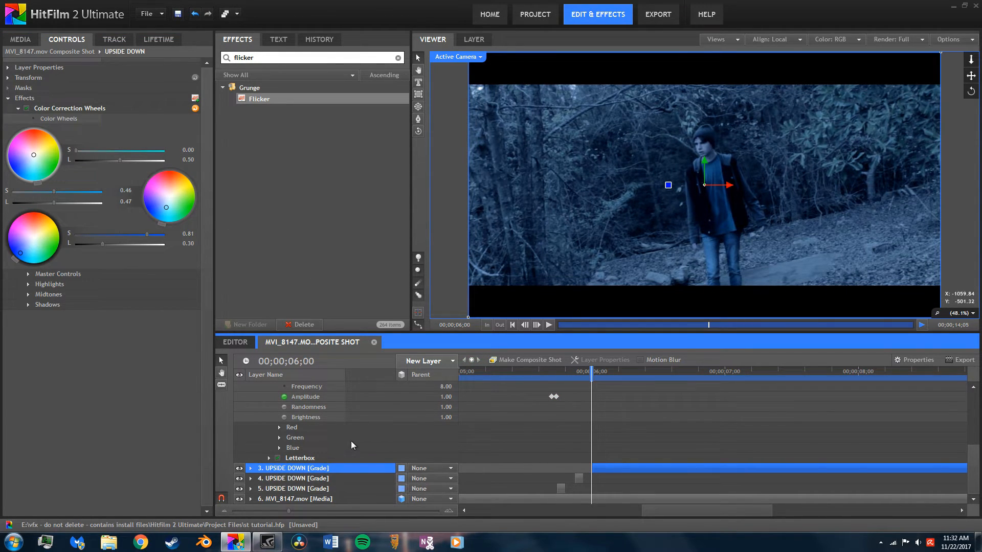
scroll(353, 445, up, 3)
click(311, 452)
scroll(494, 444, down, 2)
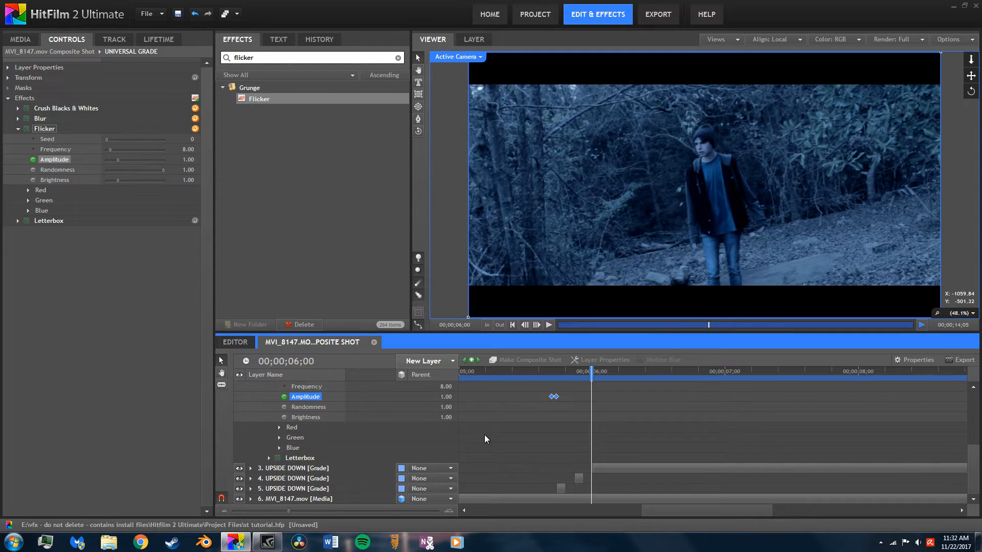
click(472, 360)
click(538, 327)
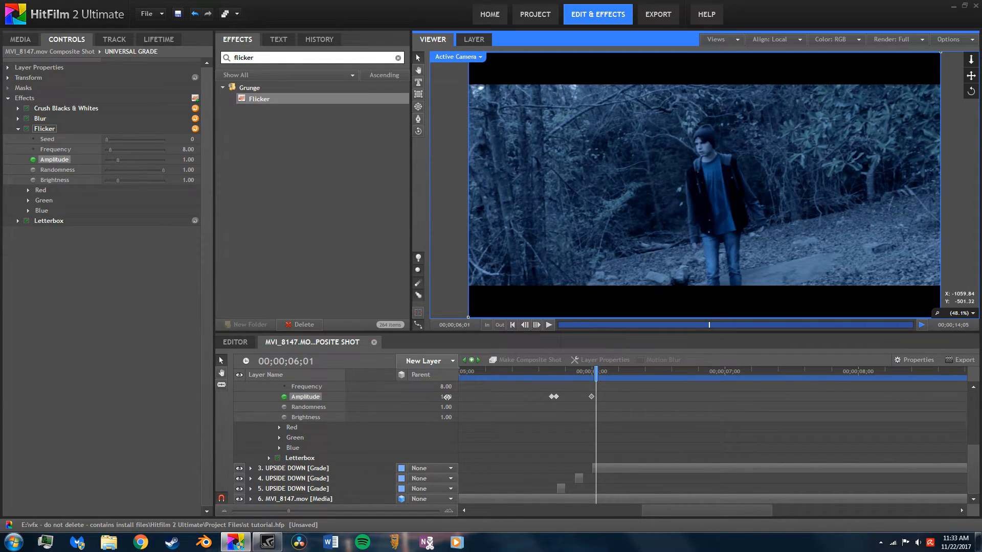
drag(445, 397, 415, 399)
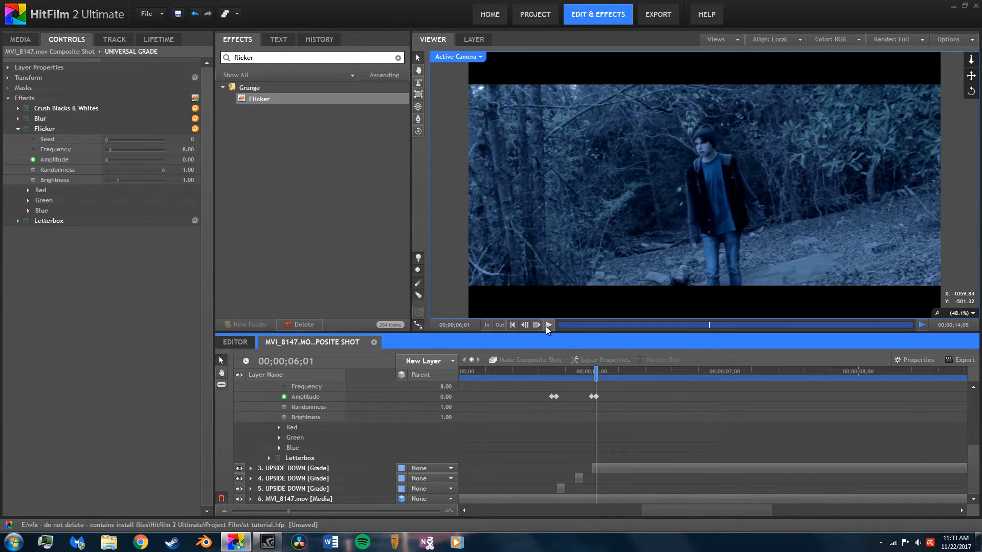
Play back and scrub the flicker transition around 00;00;05;17 to 00;00;06;14, checking the keyframes against the short slices
click(546, 326)
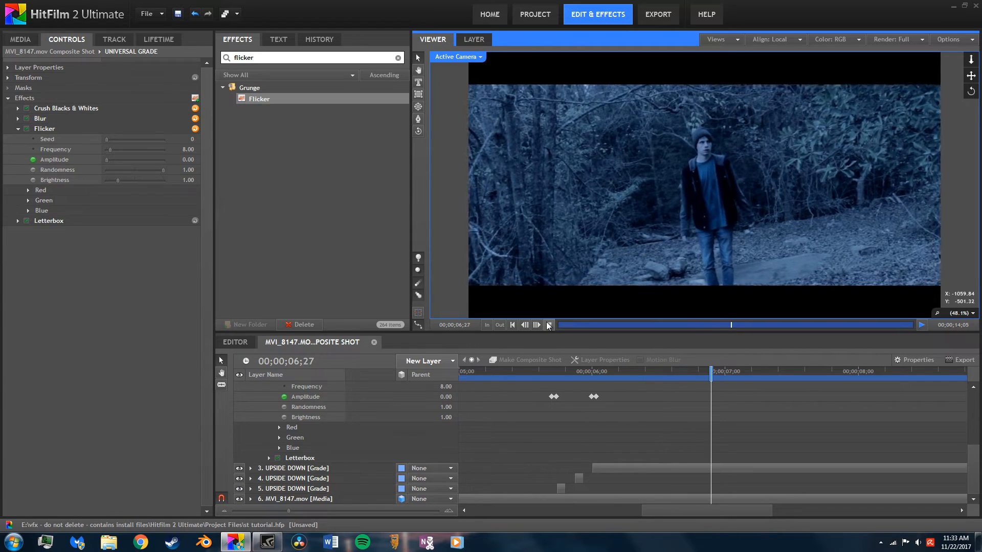
click(507, 372)
click(926, 324)
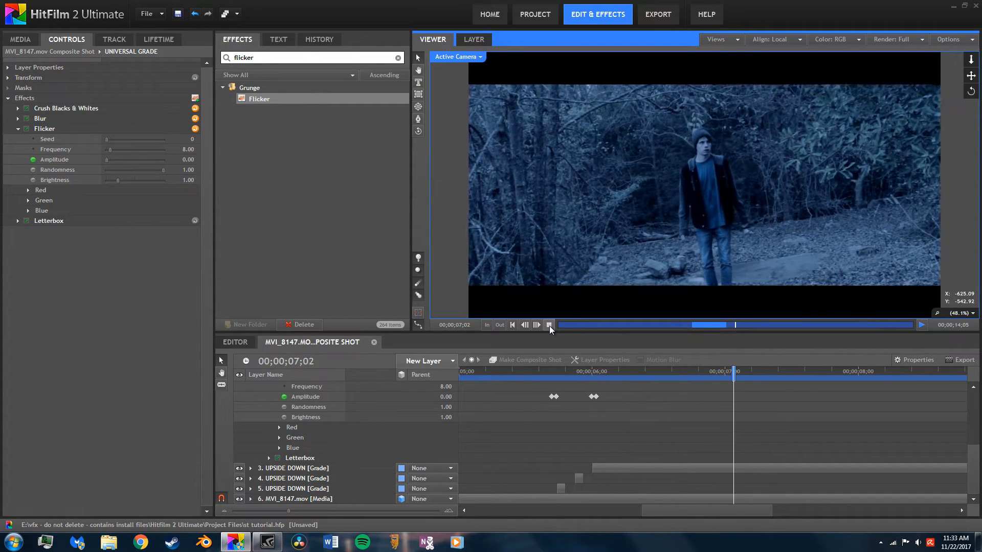
click(618, 377)
drag(618, 377, 537, 381)
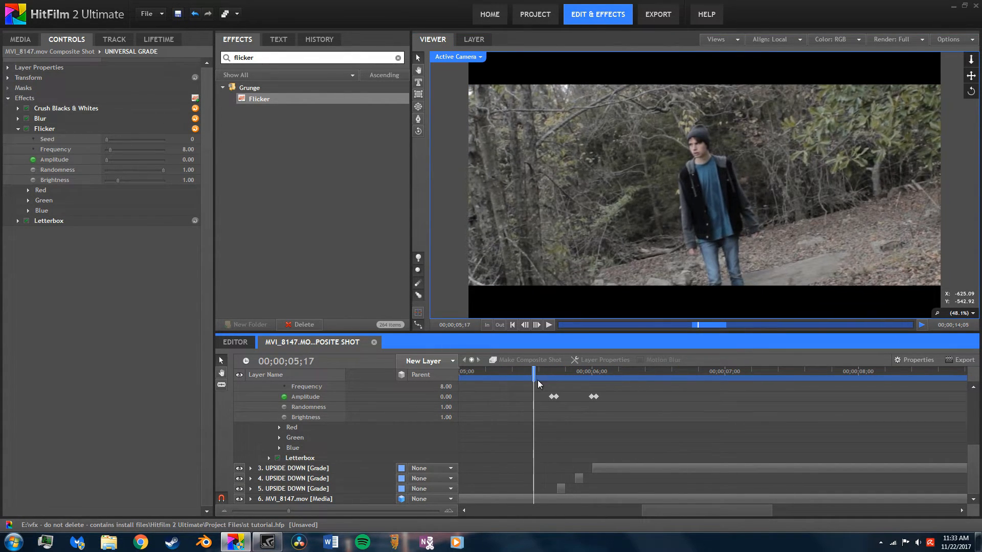
click(550, 326)
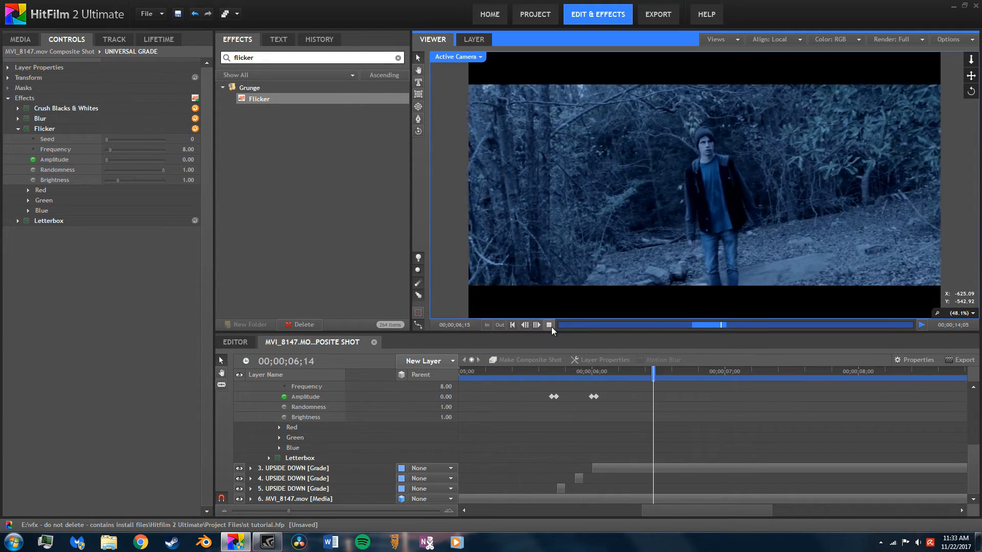
drag(591, 383, 551, 379)
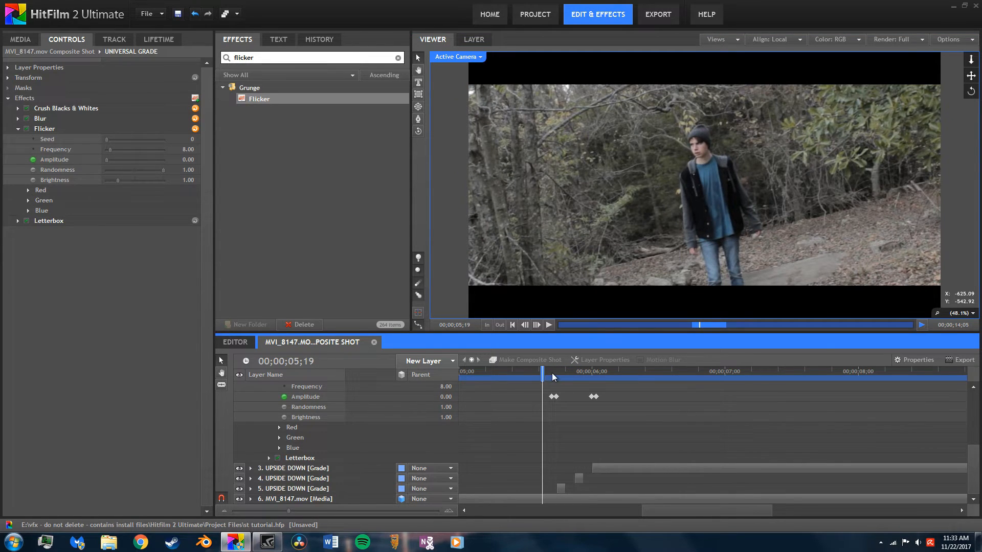
drag(563, 493, 557, 491)
drag(564, 388, 552, 398)
click(593, 432)
Play the shot from around 00;00;05;00 through the blue section and stop at 00;00;12;16
drag(538, 371, 504, 371)
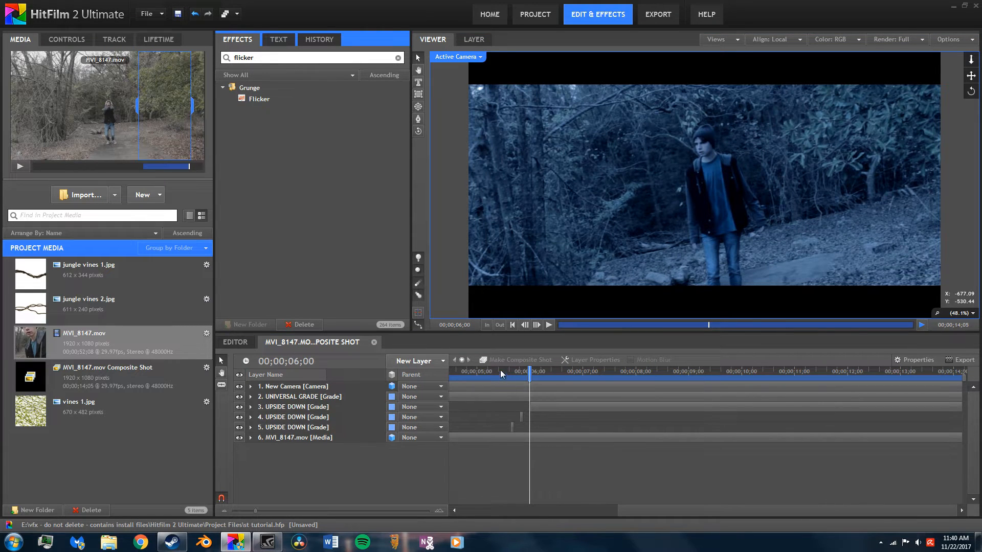
click(482, 371)
click(548, 325)
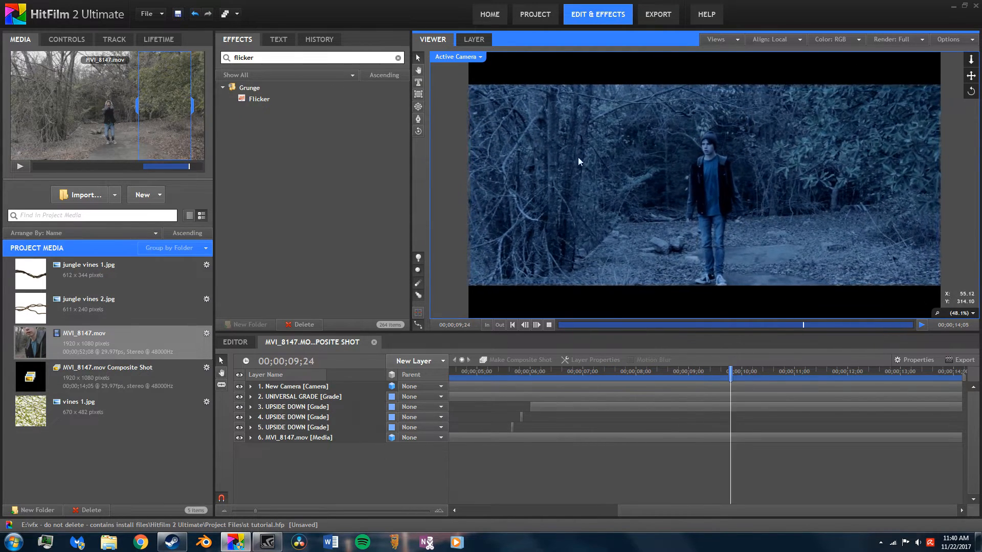
click(549, 326)
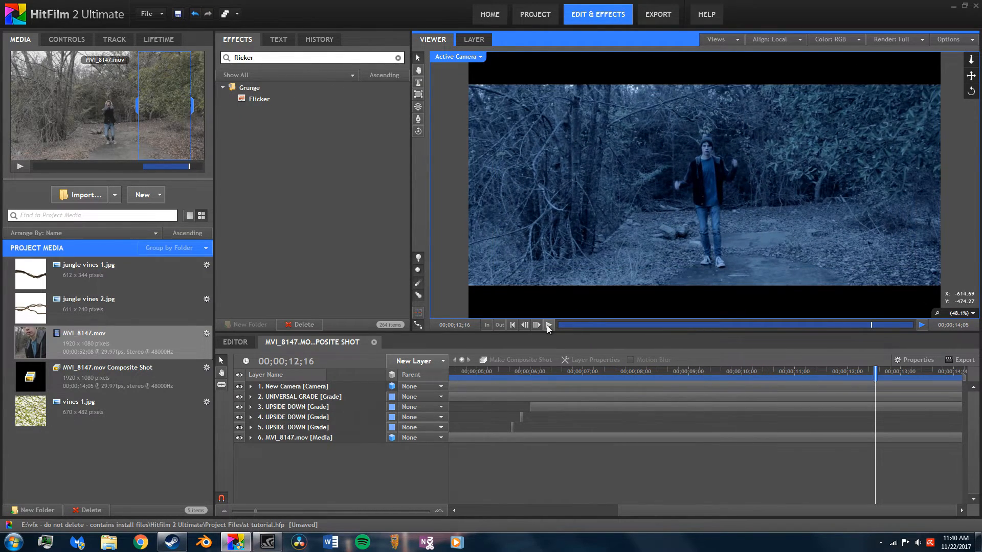
Search the effects for "particle" and add a Particle Simulator layer directly above the MVI_8147.mov layer
double_click(262, 62)
key(BackSpace)
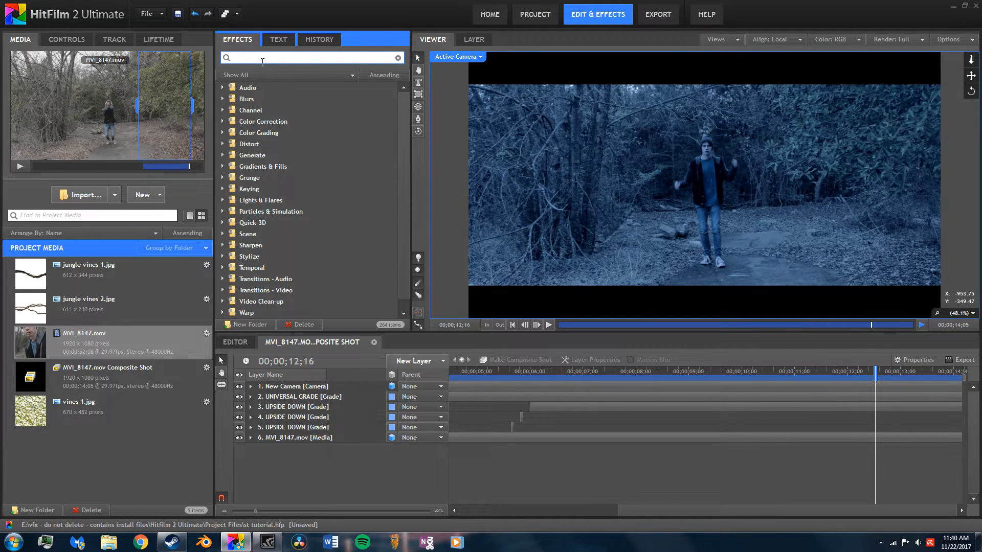
text(p)
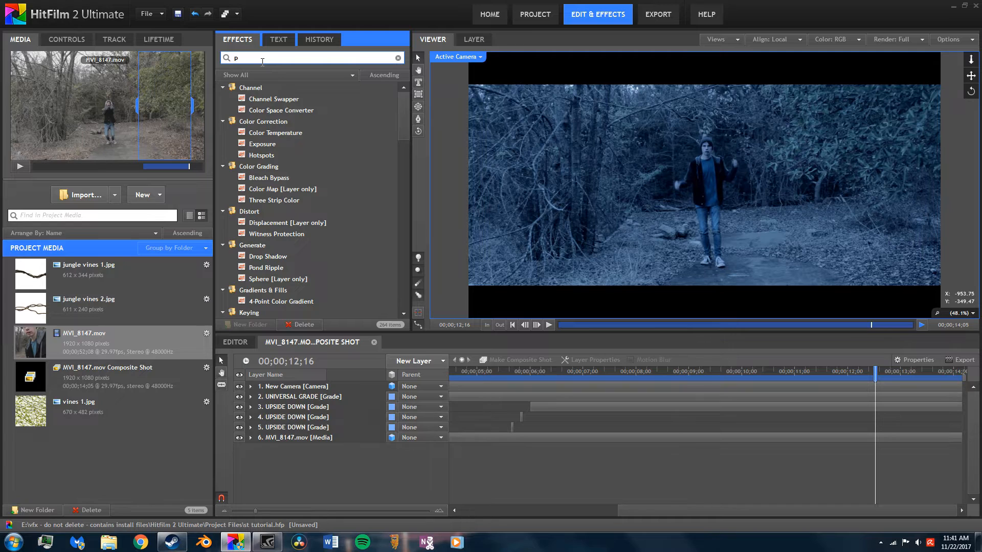
text(artic)
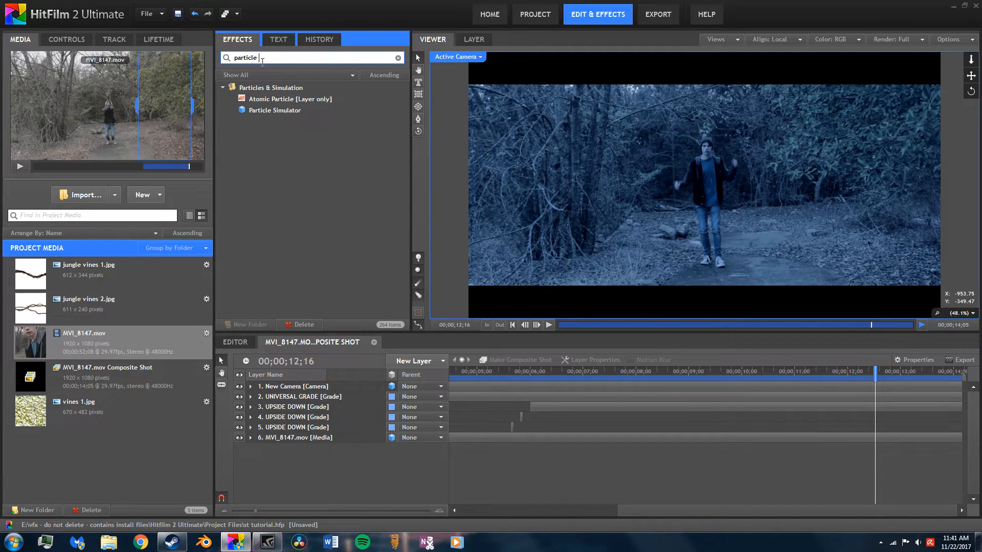
text(le)
drag(271, 110, 351, 434)
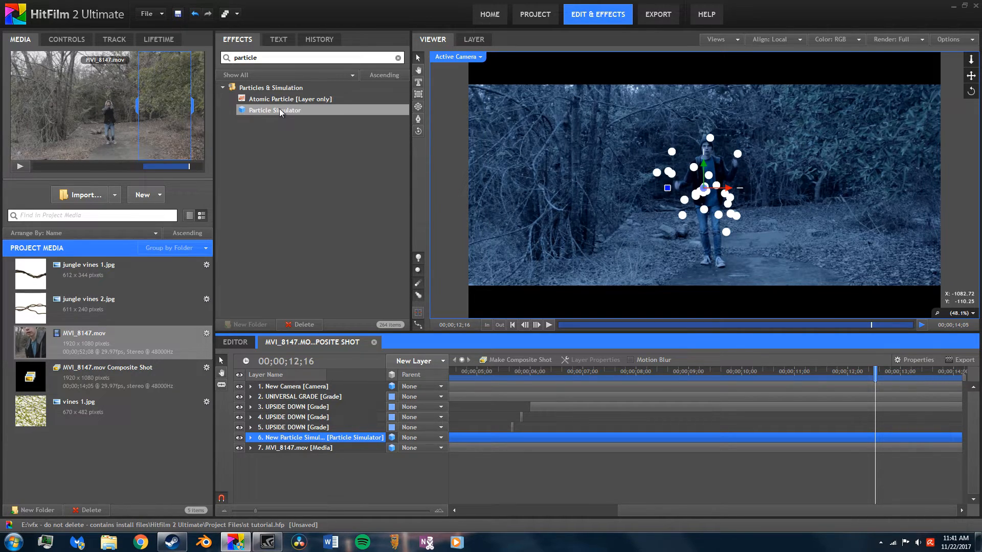
Open the Particle Simulator layer's Transform controls and place the playhead at 00;00;05;19, the first frame of the first blue flash
drag(536, 373, 529, 372)
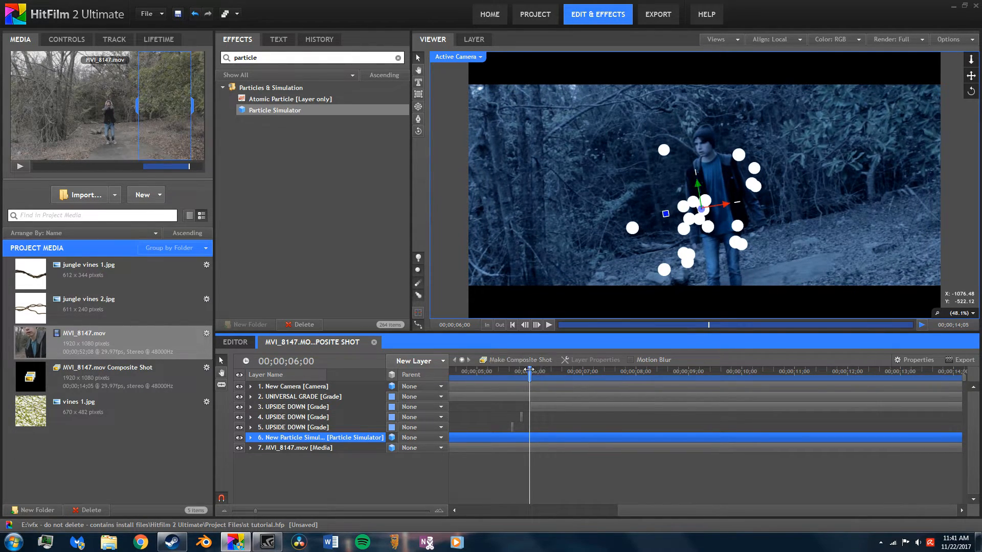
drag(490, 378, 530, 375)
click(67, 40)
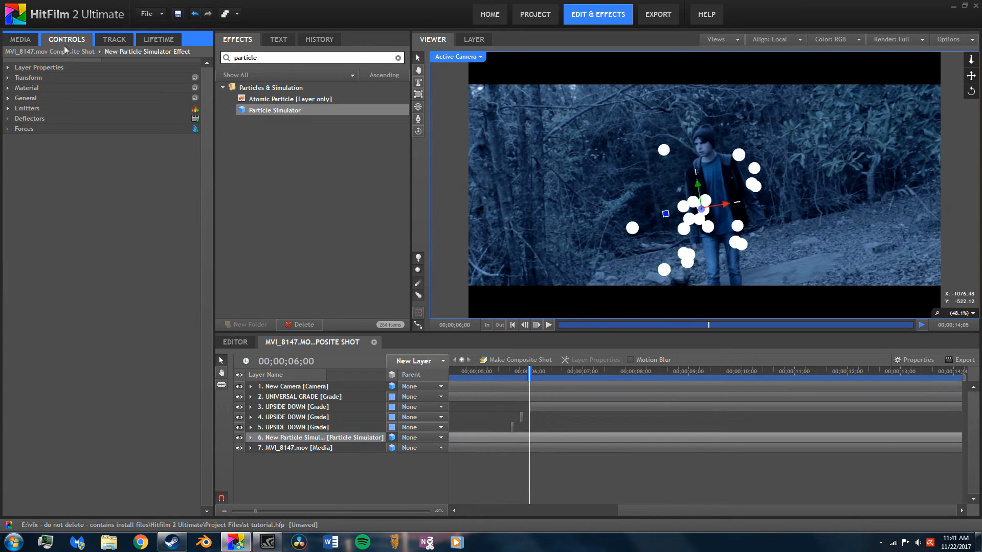
click(8, 77)
drag(683, 370, 686, 369)
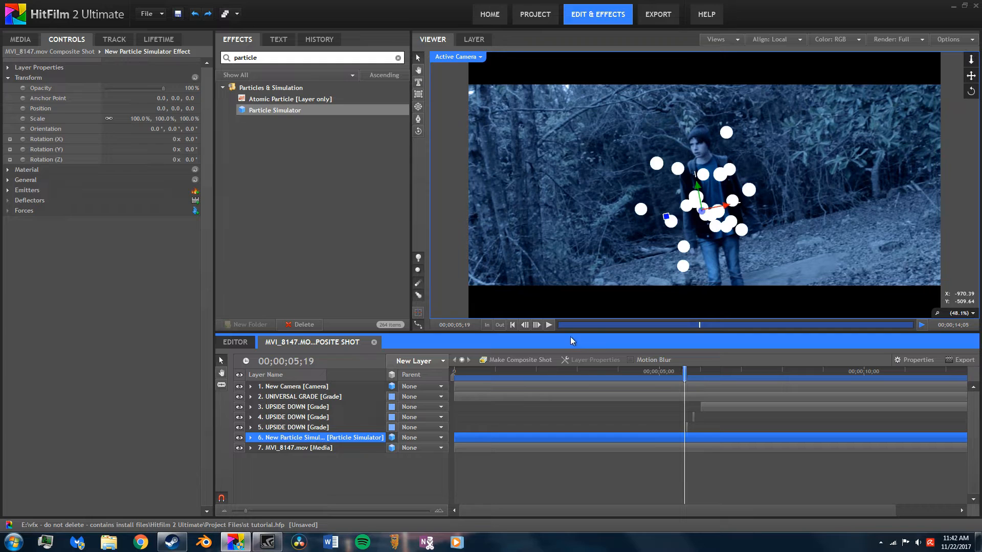
click(537, 324)
click(525, 324)
click(537, 325)
click(527, 325)
click(527, 325)
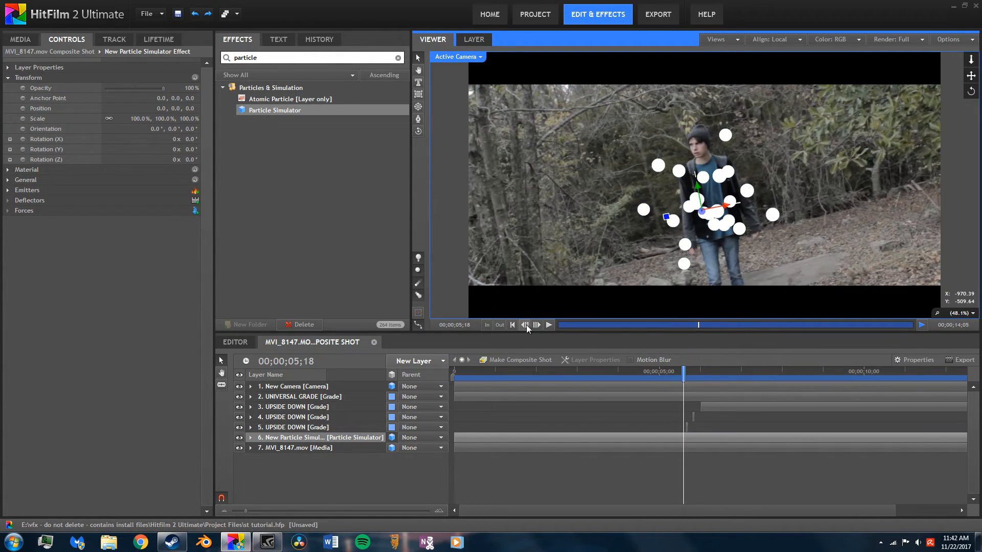
click(535, 326)
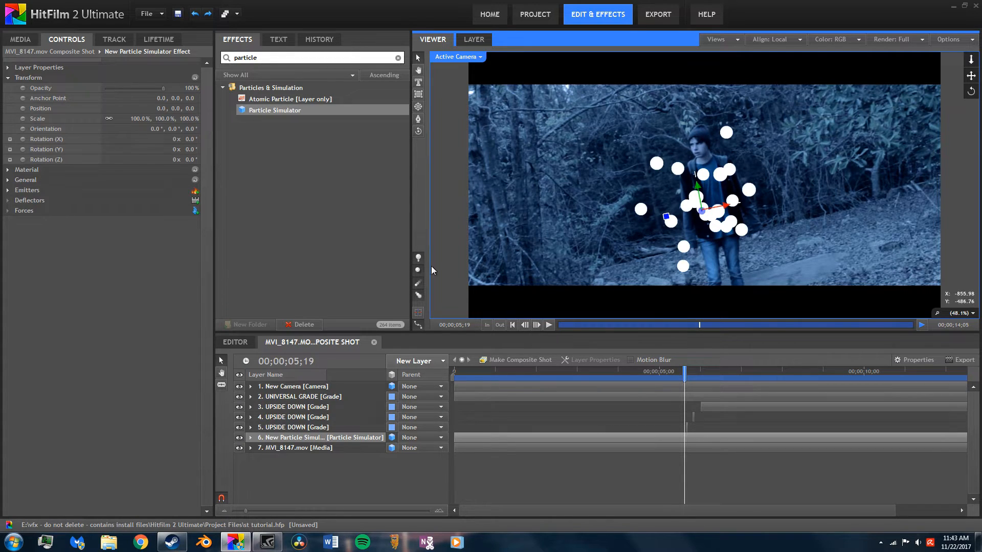
Keyframe the Particle Simulator layer's opacity at 100% at 00;00;05;19 and at 0% one frame earlier, at 00;00;05;18
click(23, 88)
drag(108, 88, 93, 88)
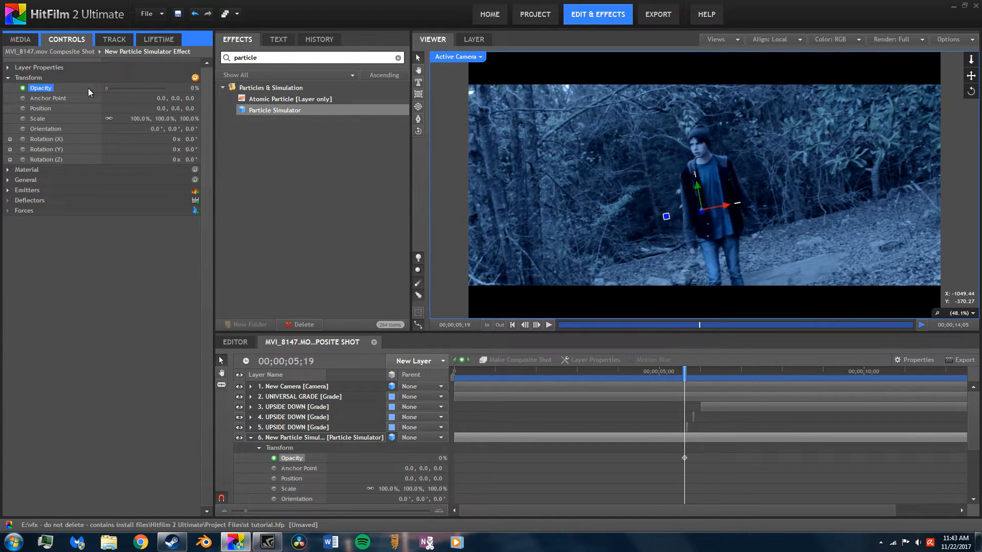
key(ctrl+z)
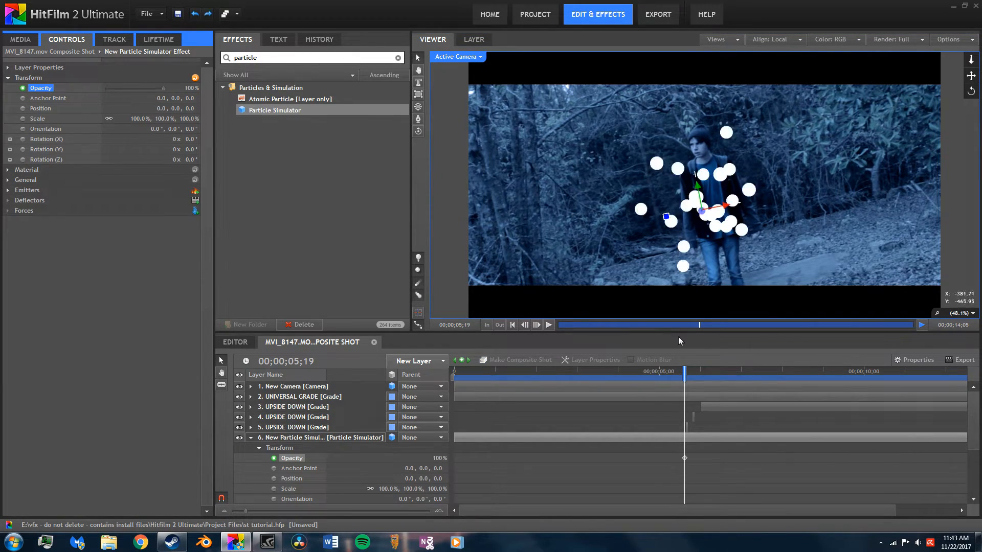
click(525, 325)
drag(117, 89, 69, 89)
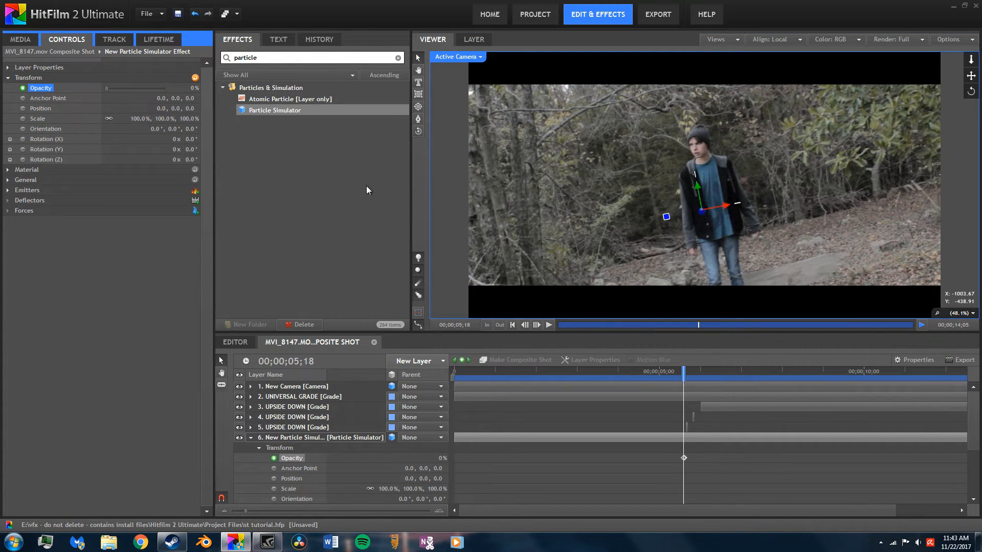
Hold the particle layer's opacity at 100% with a keyframe at 00;00;05;20, and set it to 0% at 00;00;05;21
double_click(535, 327)
drag(335, 511, 362, 511)
mouse_move(699, 374)
mouse_down()
mouse_move(729, 374)
mouse_move(709, 373)
mouse_up()
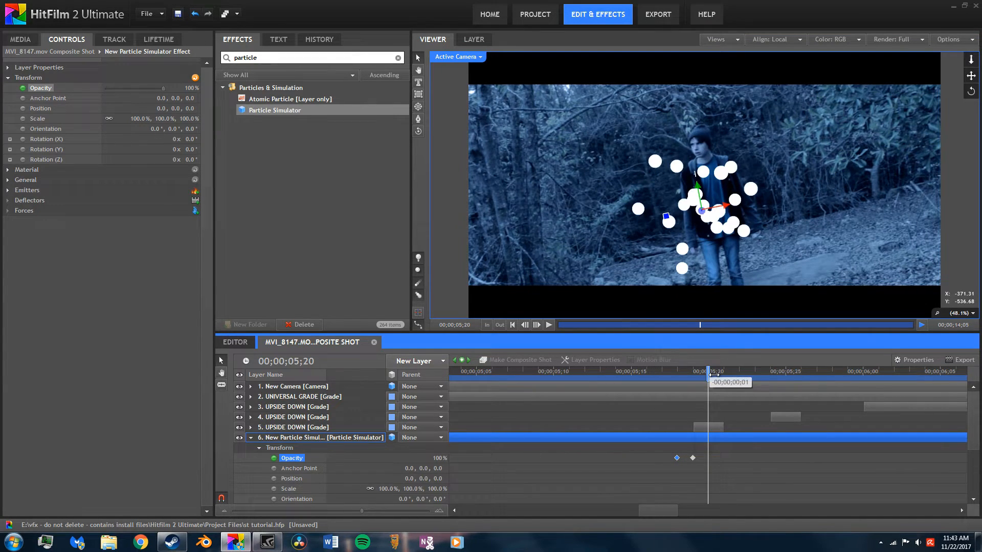
click(42, 89)
click(462, 361)
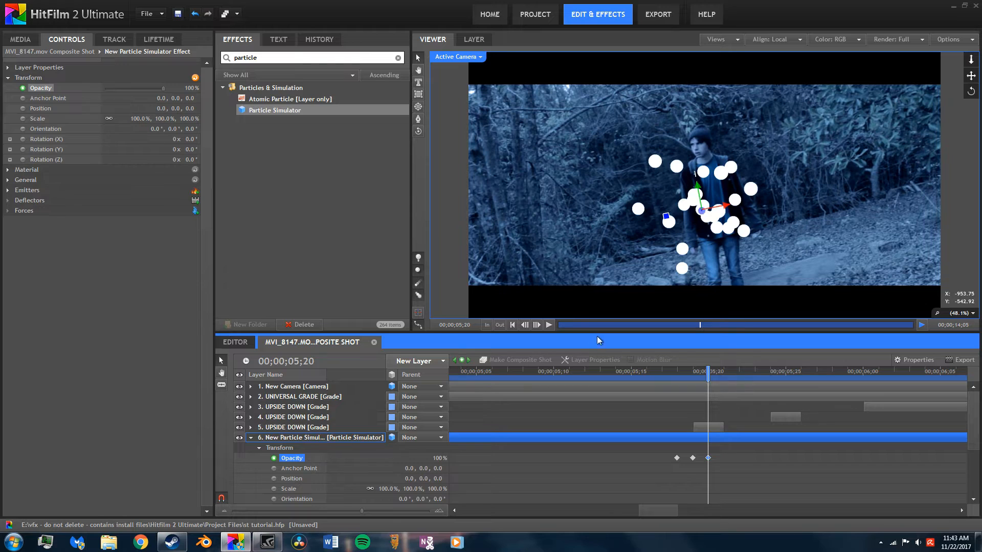
click(536, 325)
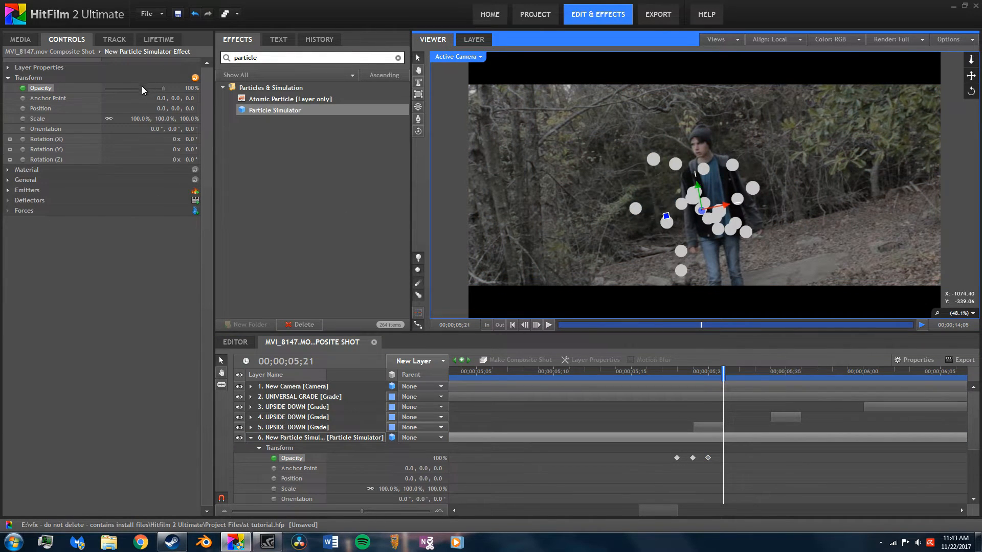
drag(145, 90, 37, 104)
Keyframe the particle opacity at 0% at 00;00;05;23, 100% across the second short UPSIDE DOWN slice, and 0% at 00;00;05;26
click(536, 325)
click(537, 325)
click(536, 325)
drag(157, 90, 106, 86)
click(524, 326)
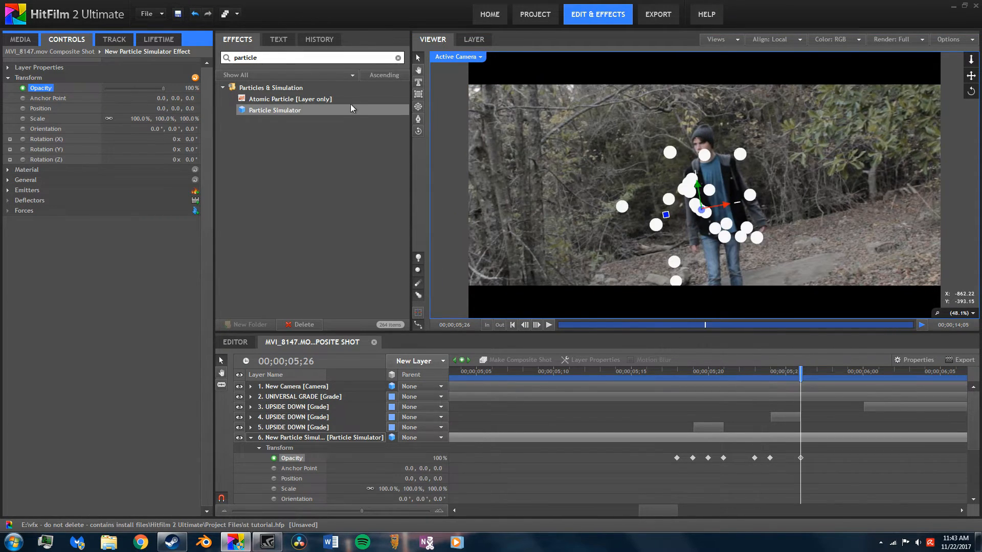
click(538, 327)
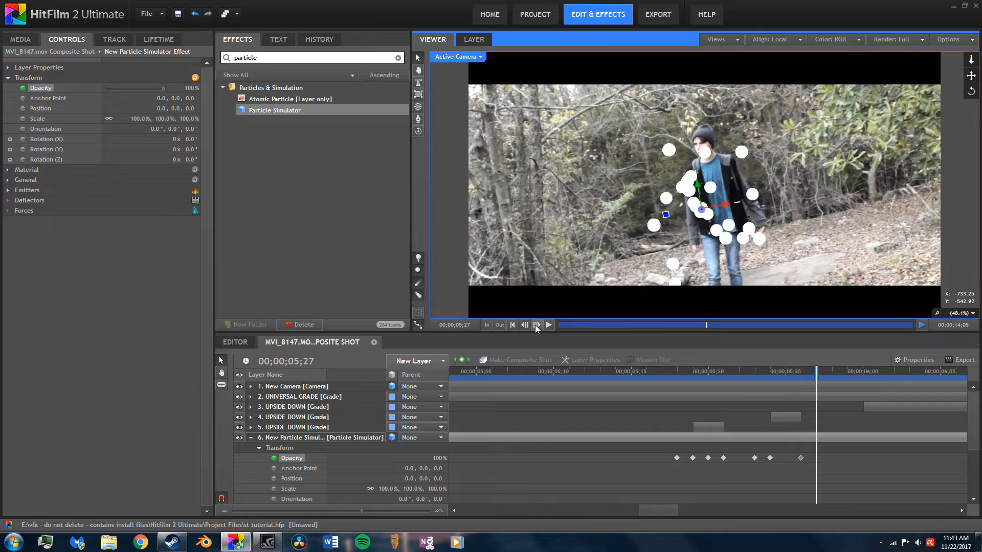
drag(164, 88, 75, 89)
Set the particle layer's opacity to 100% at 00;00;06;00, where the long UPSIDE DOWN grade starts, and to 0% at 00;00;05;29
click(864, 373)
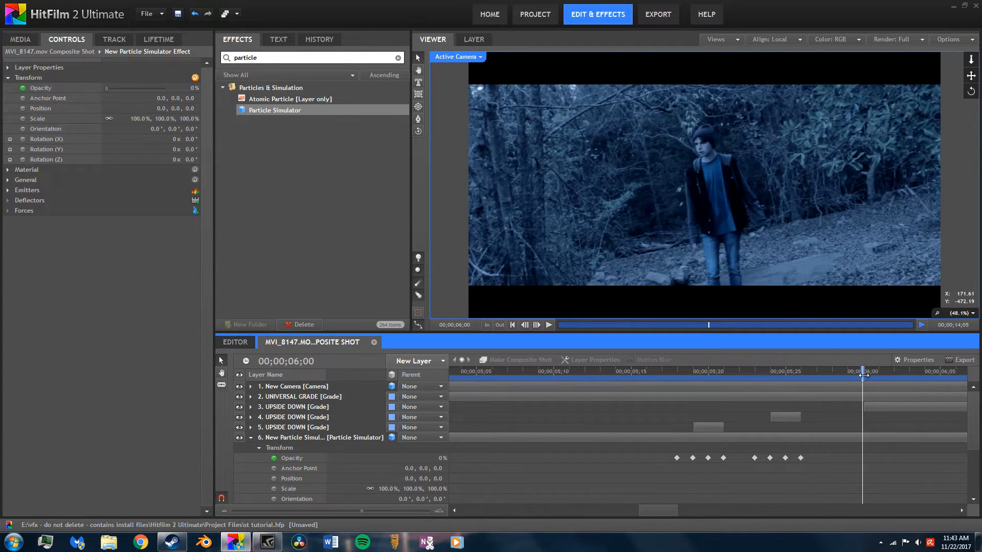
click(875, 407)
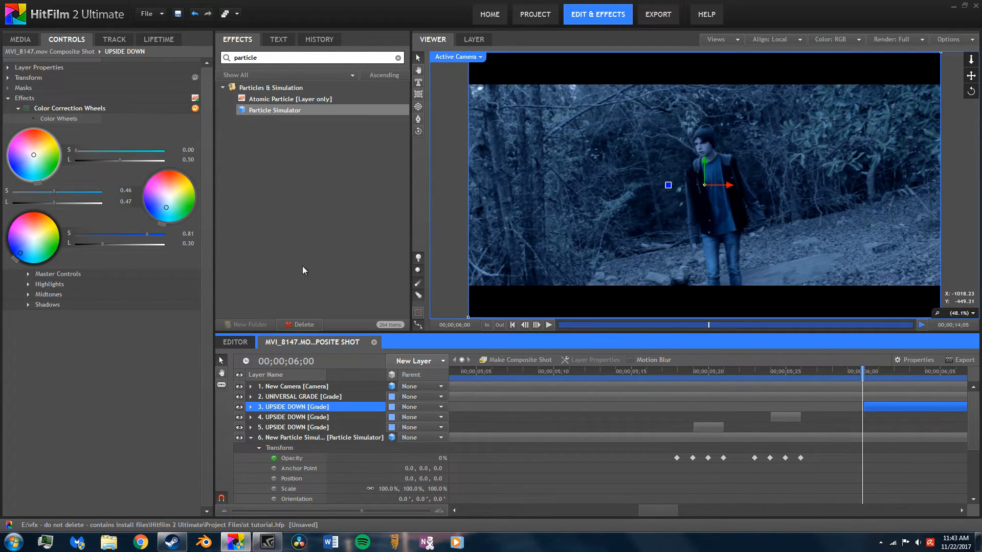
click(314, 438)
scroll(357, 435, down, 1)
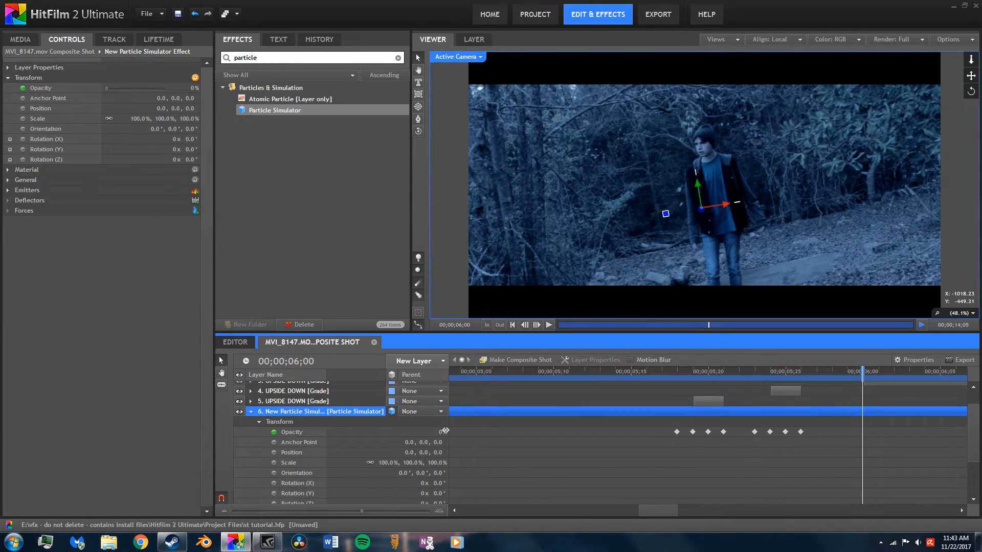
drag(443, 432, 667, 453)
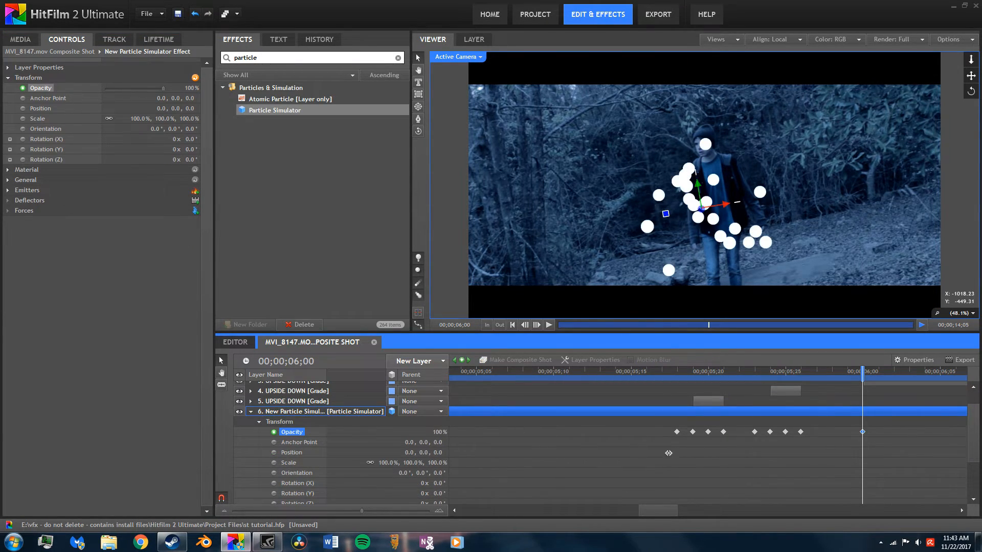
click(524, 327)
drag(440, 431, 108, 430)
Play the shot through the flicker transition up to 00;00;06;19 to check the particle opacity keyframes
click(679, 483)
click(600, 371)
click(548, 325)
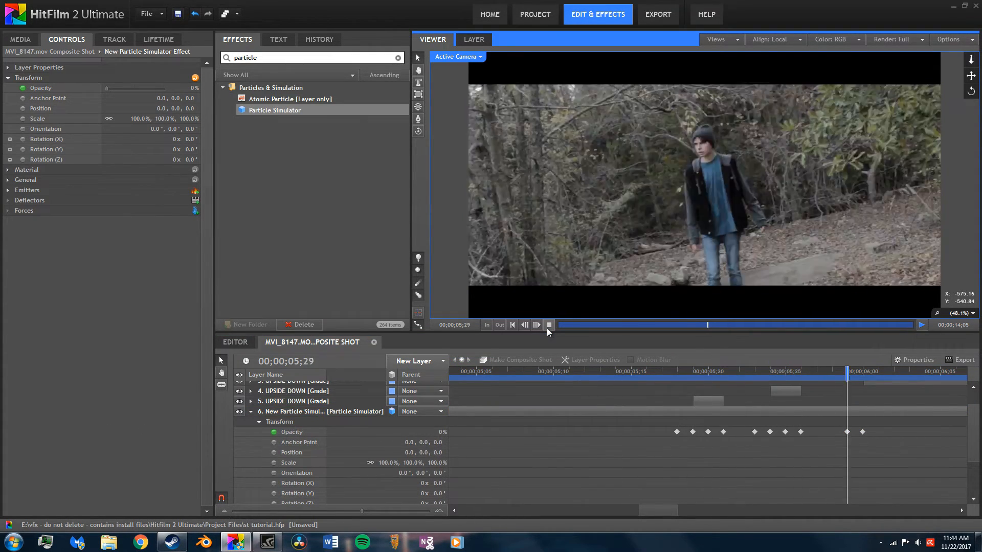
click(549, 325)
click(972, 313)
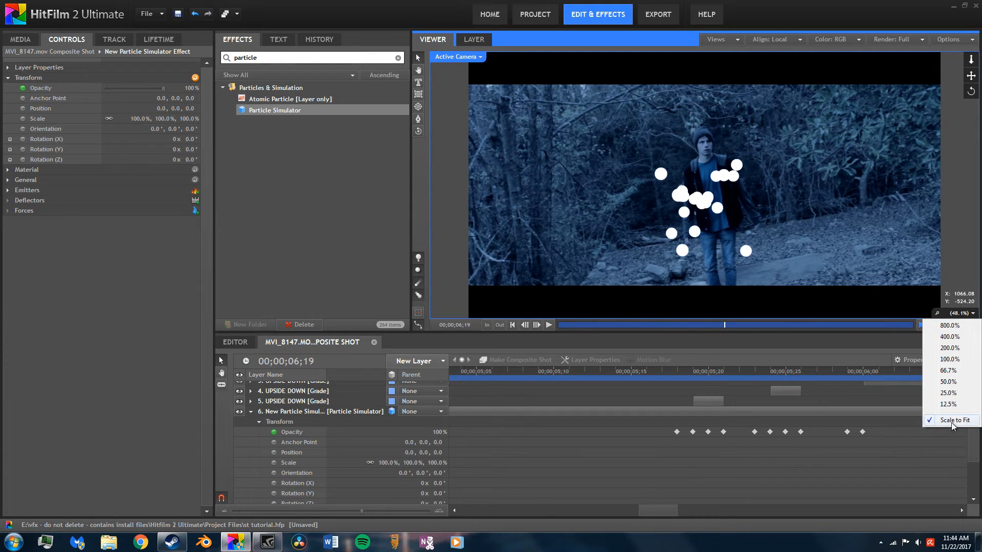
click(764, 460)
Save the project and collapse the particle layer's Transform controls
click(756, 372)
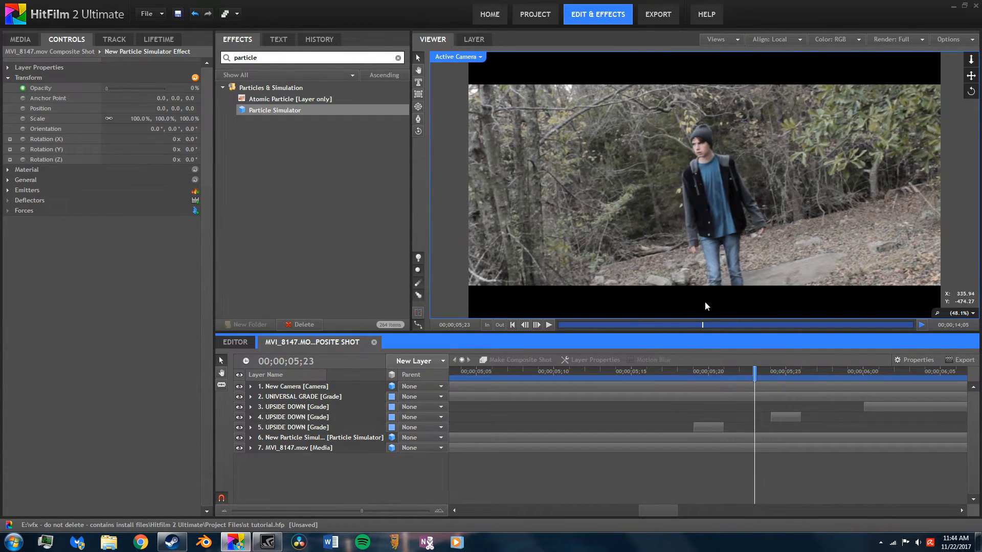
mouse_move(269, 510)
mouse_down()
mouse_move(281, 510)
mouse_move(254, 510)
mouse_up()
click(178, 14)
click(20, 77)
click(8, 77)
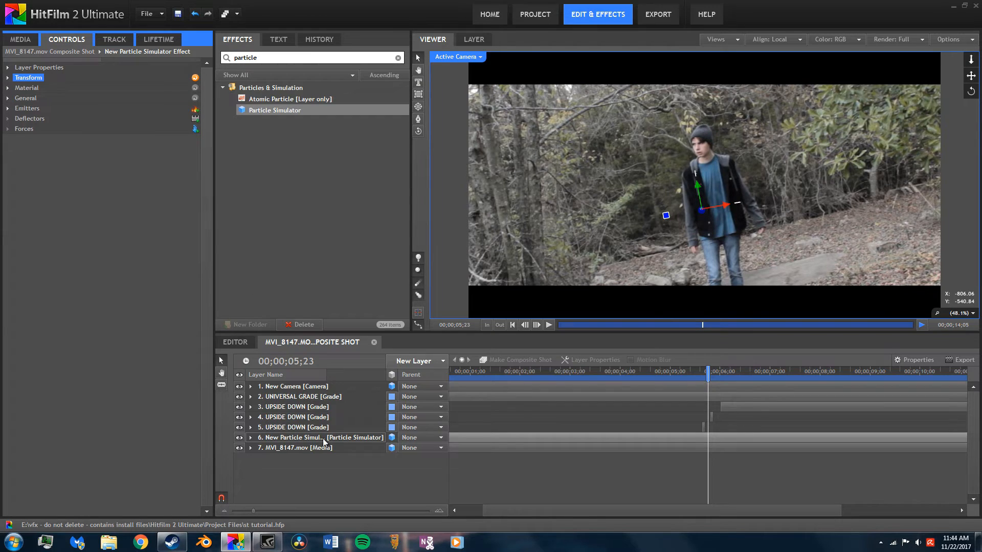
Change the Particle Simulator emitter's shape to Cube
click(328, 439)
drag(731, 376, 771, 378)
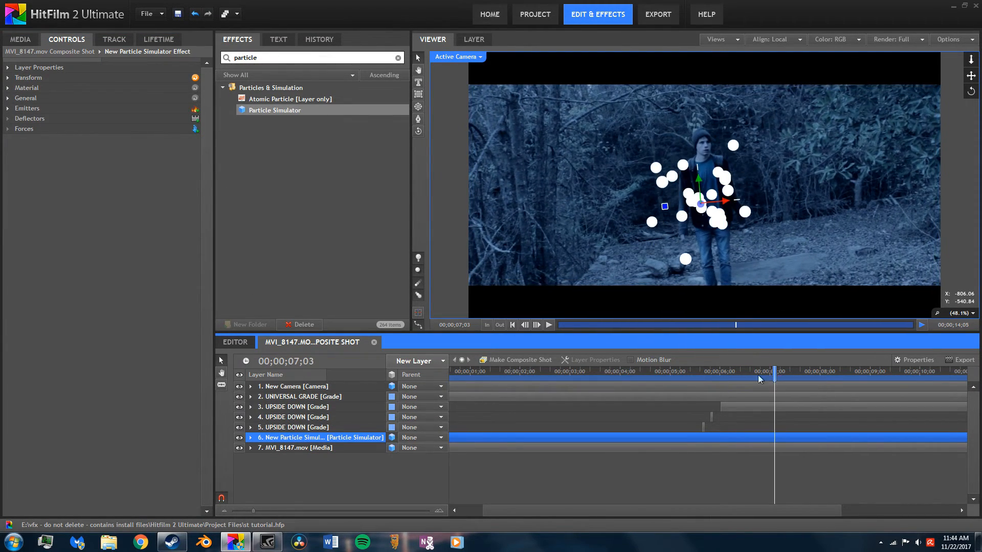
click(7, 109)
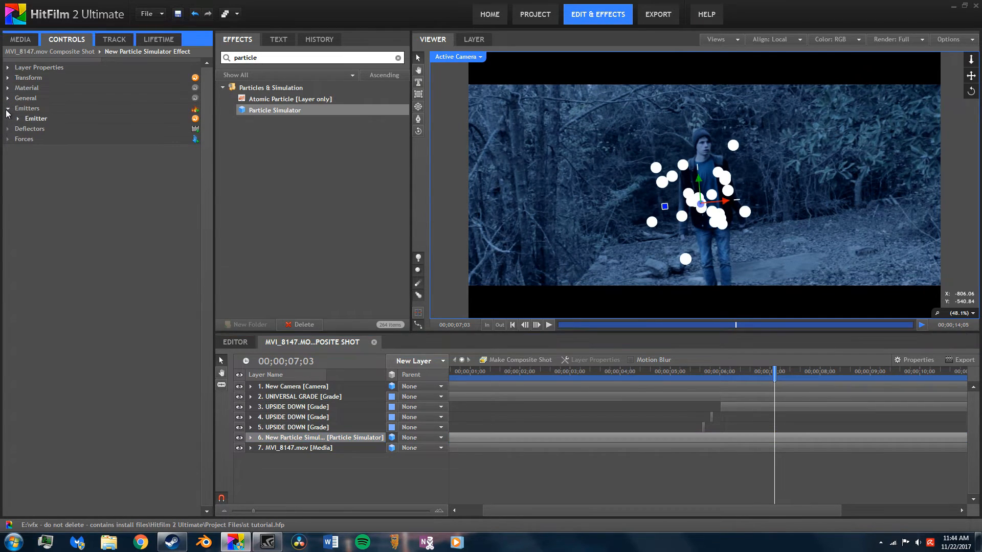
click(18, 119)
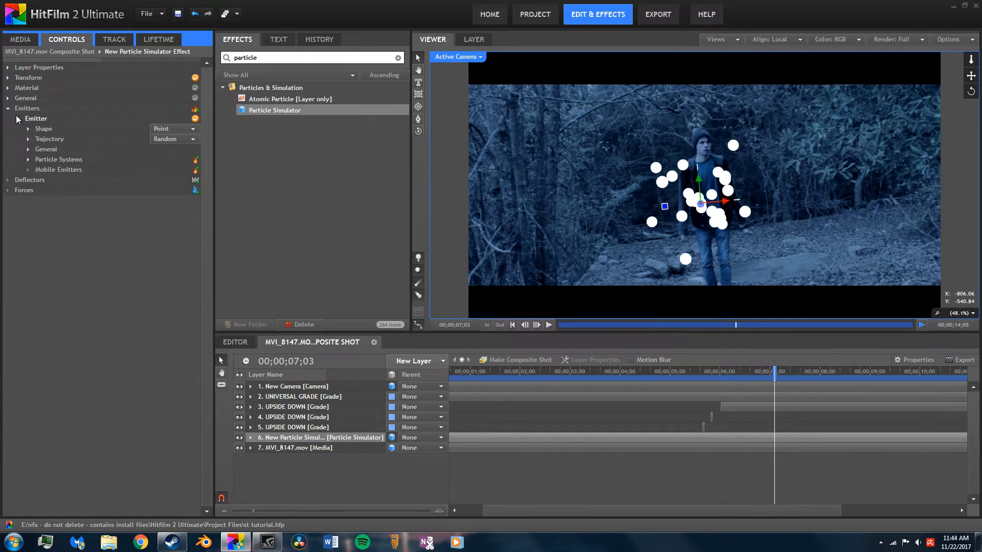
click(27, 128)
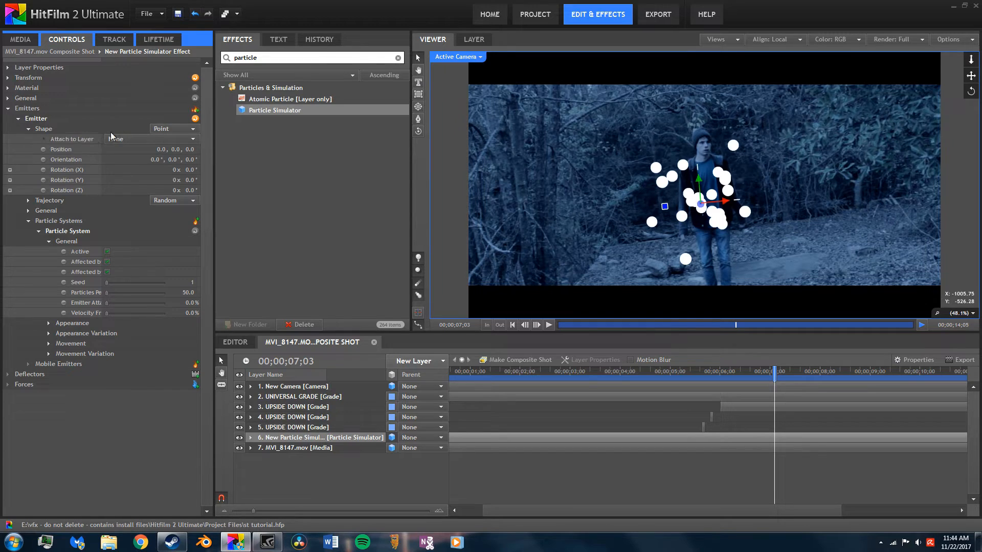
click(161, 128)
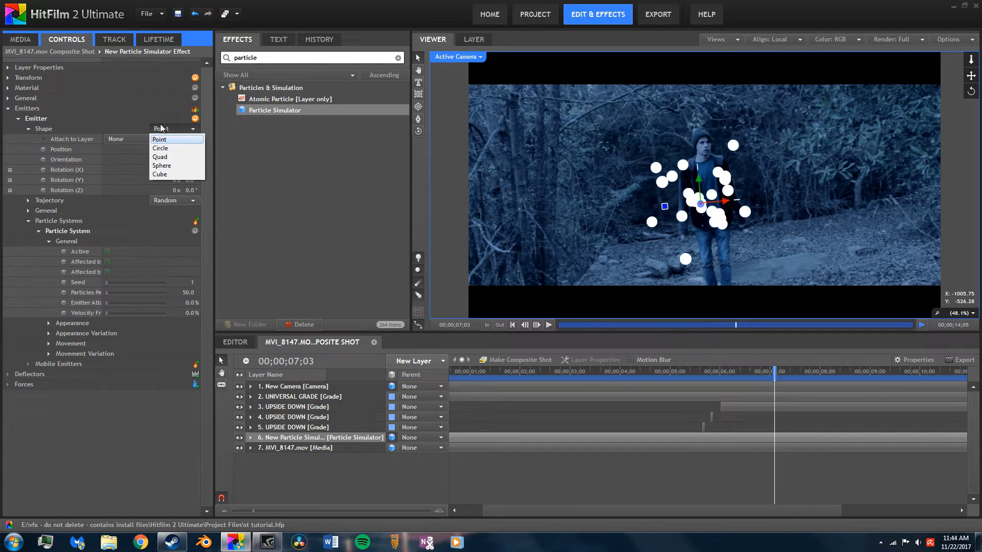
click(159, 174)
Enlarge the cube emitter to a width of 1690 px, a height of 1284 px and a depth of 3094 px
mouse_move(819, 371)
mouse_down()
mouse_move(713, 369)
mouse_move(831, 372)
mouse_up()
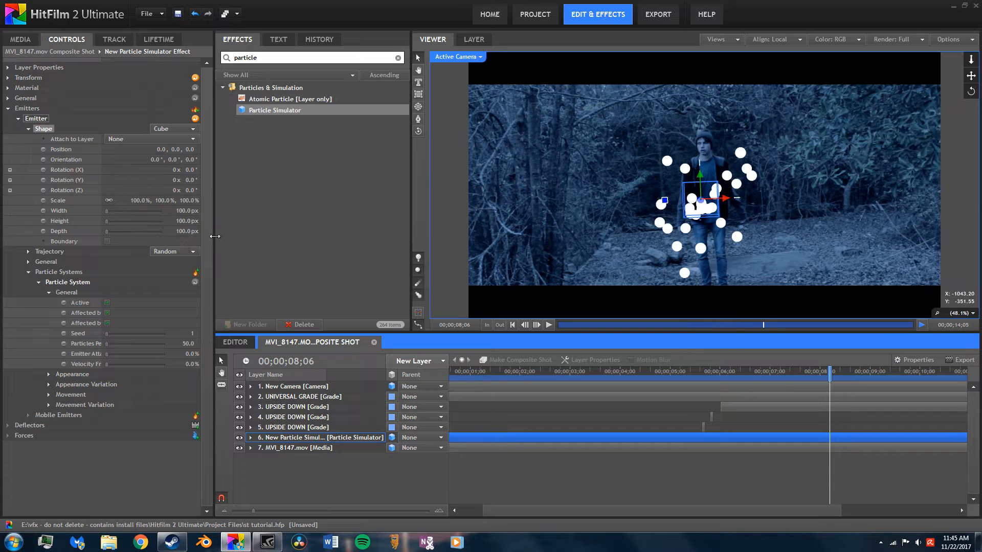
drag(181, 211, 977, 207)
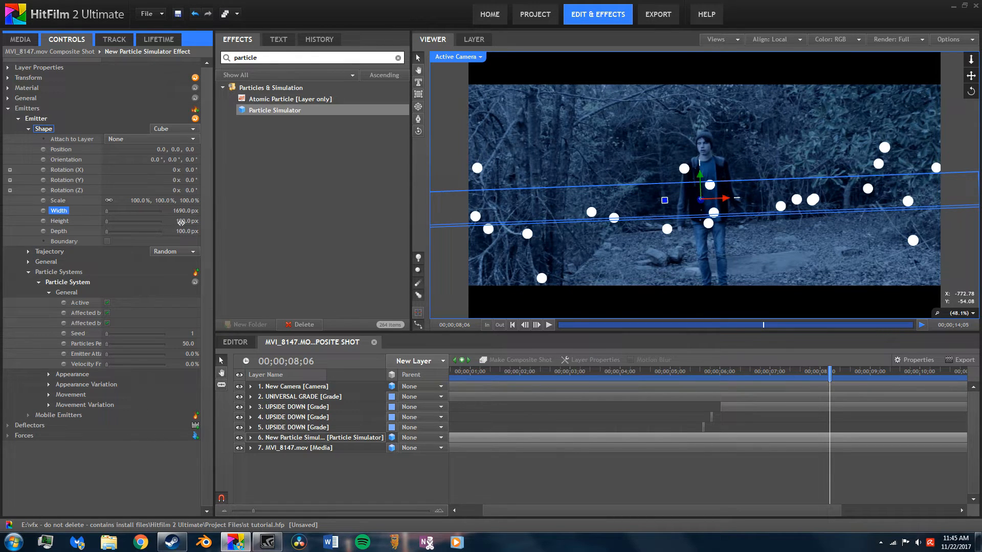
drag(186, 231, 428, 250)
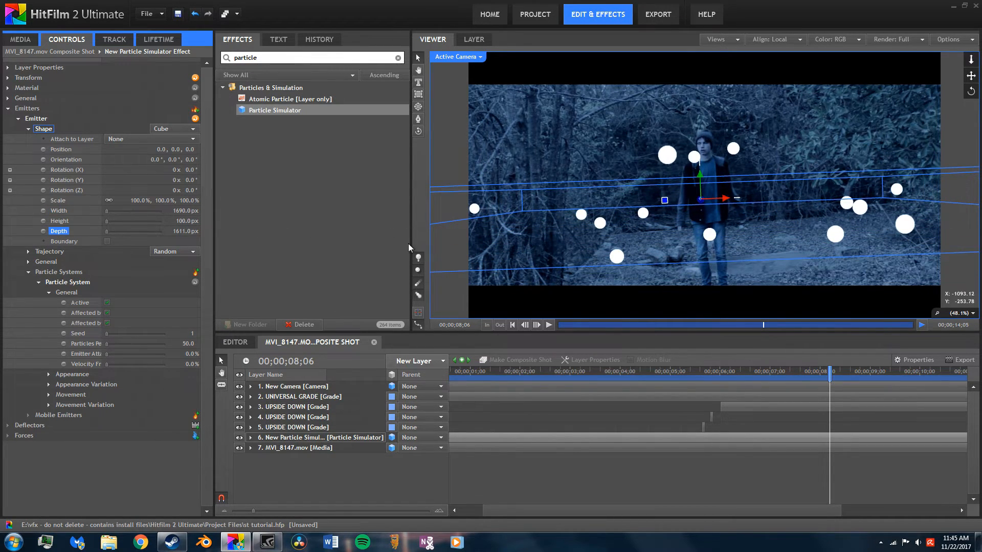
drag(180, 229, 267, 177)
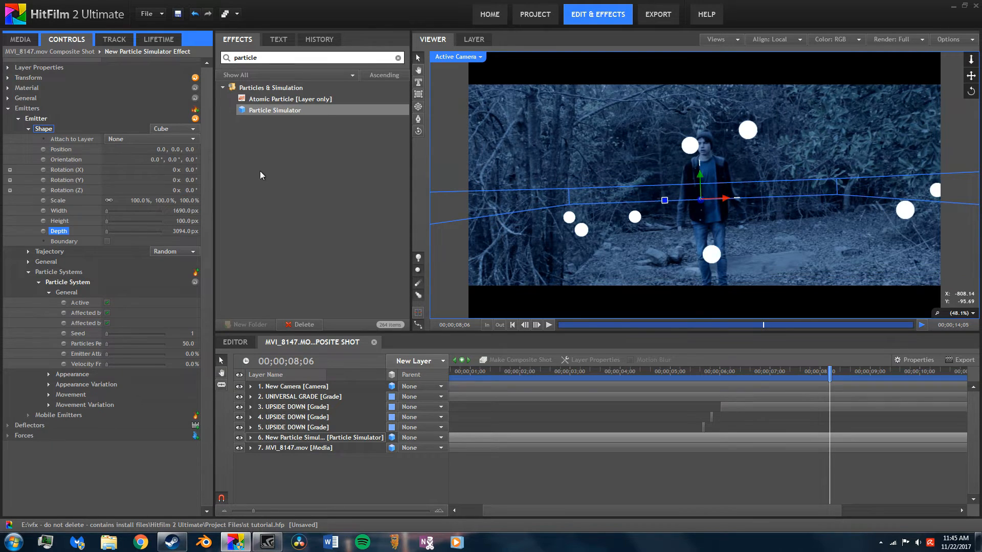
drag(180, 221, 823, 279)
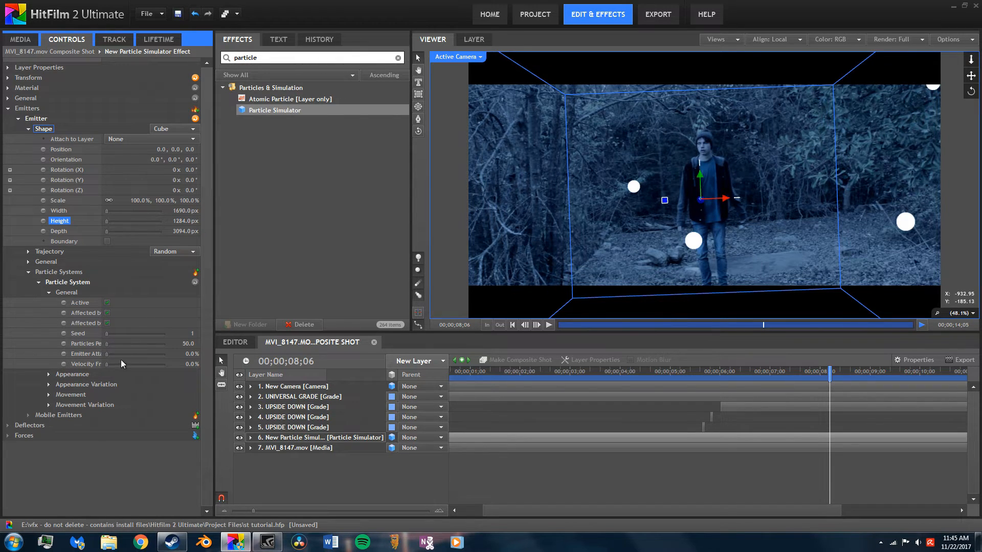
Set the particle system's Particles Per Second to 330 and play the shot from 00;00;05;19 to 00;00;09;09
drag(189, 345, 332, 342)
drag(829, 371, 696, 373)
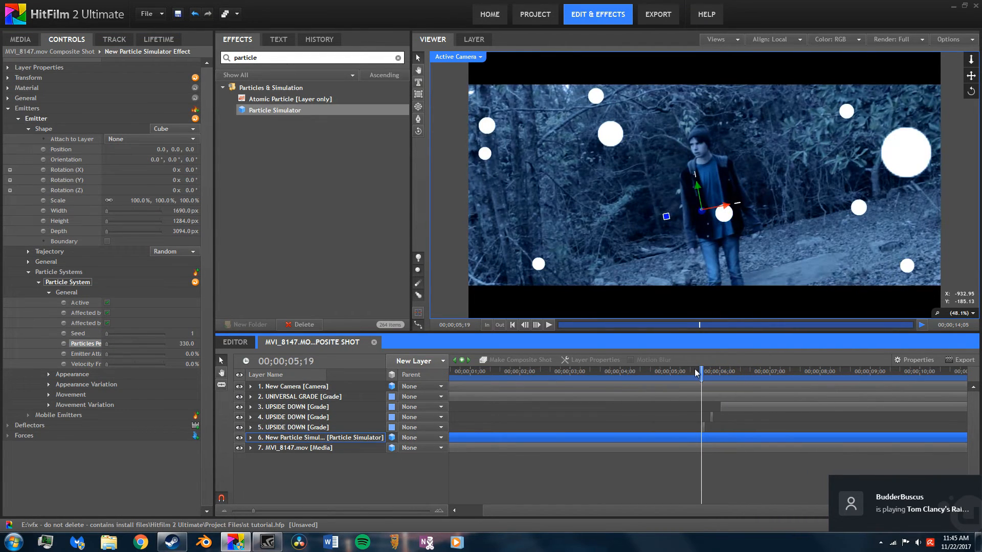
click(549, 325)
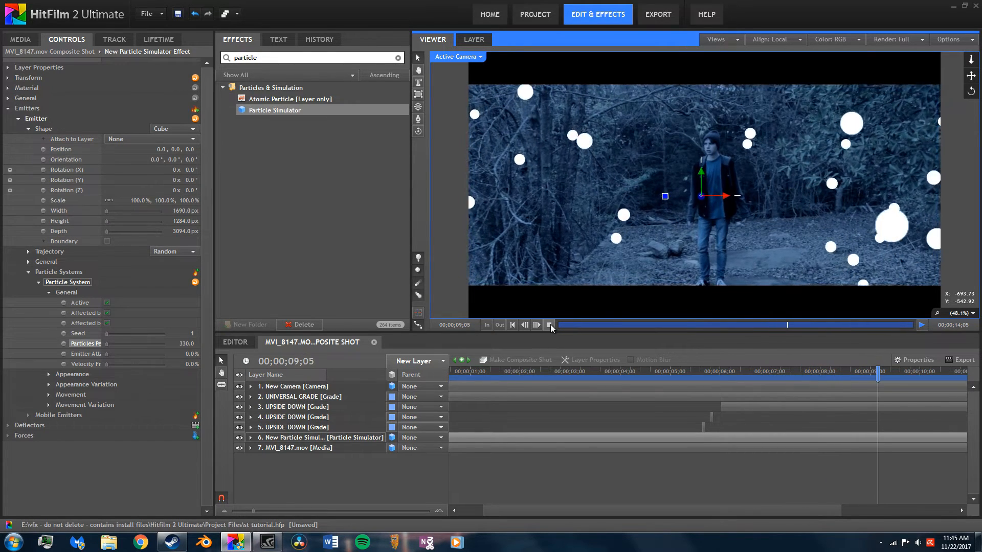
click(550, 325)
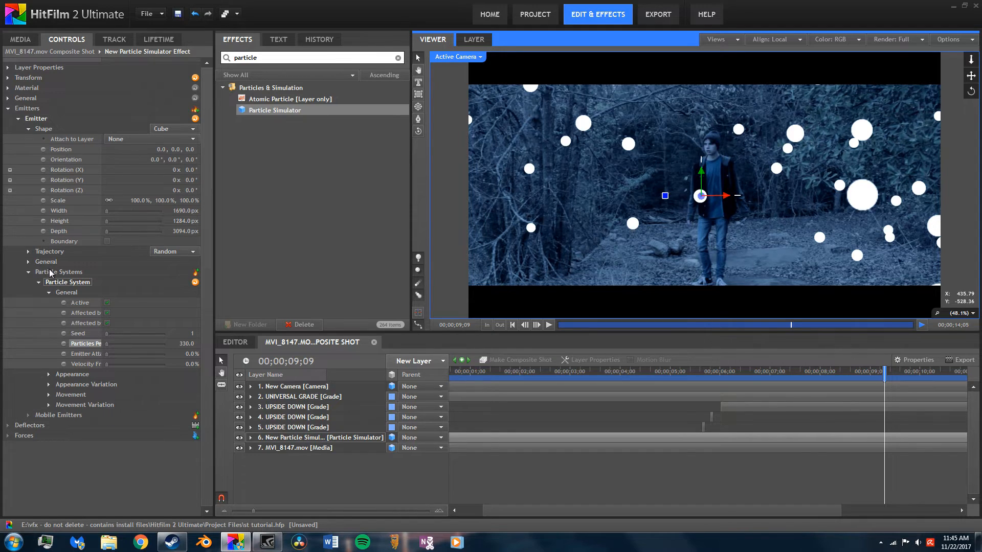
Set the particle movement's Life to 60 s and reduce Particles Per Second to 79
click(49, 396)
scroll(107, 391, down, 3)
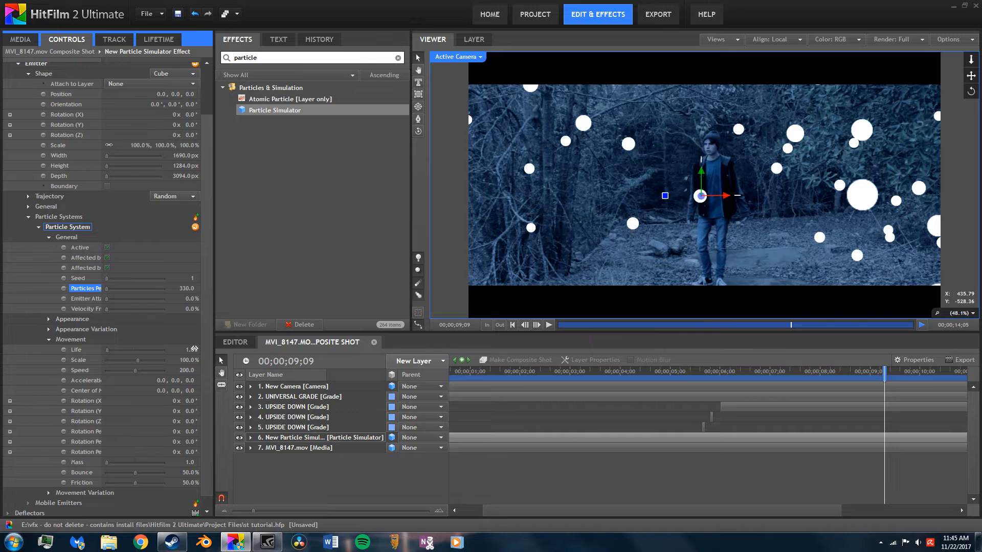
drag(194, 349, 217, 348)
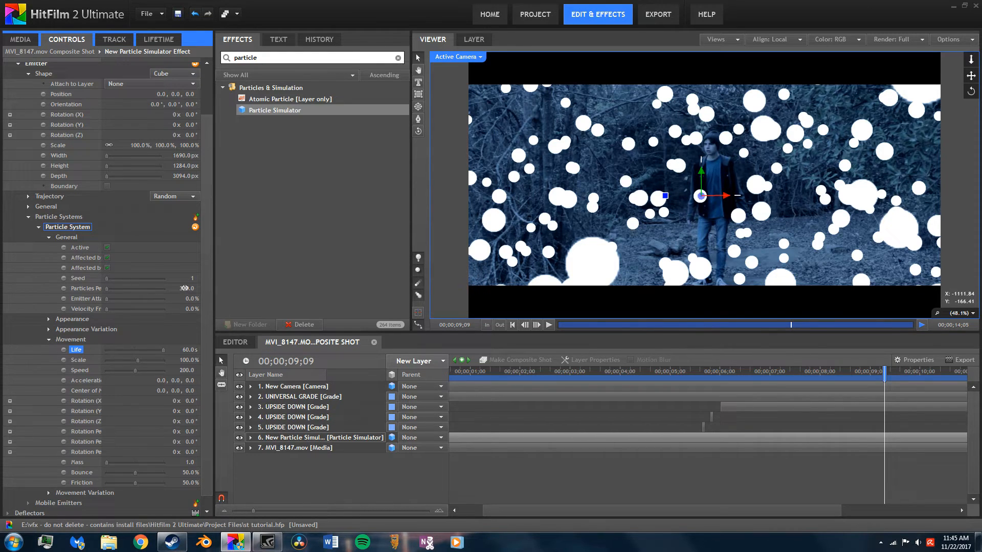
drag(184, 288, 67, 299)
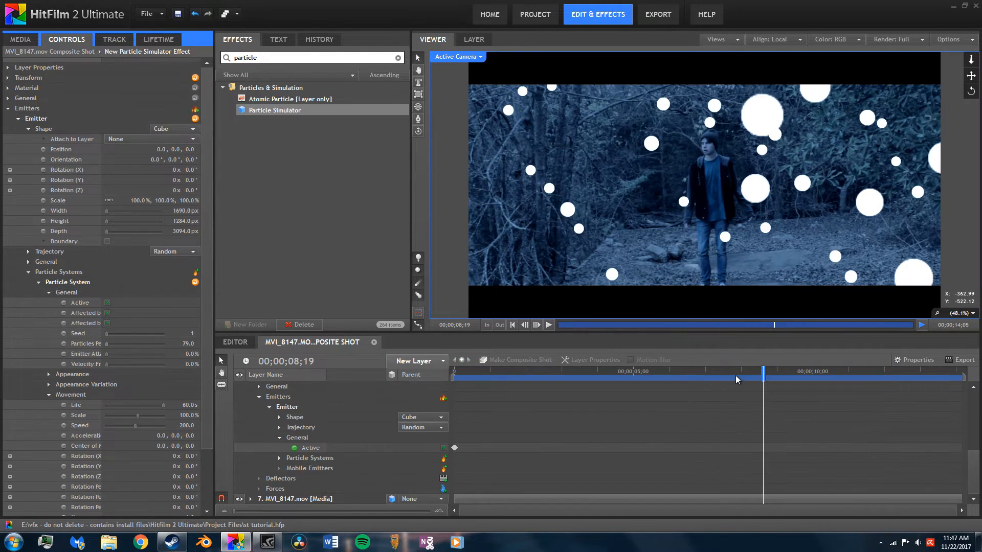
At 00;00;08;06, set the particle system's texture source to Built-In and its texture to Fog
drag(744, 374, 748, 361)
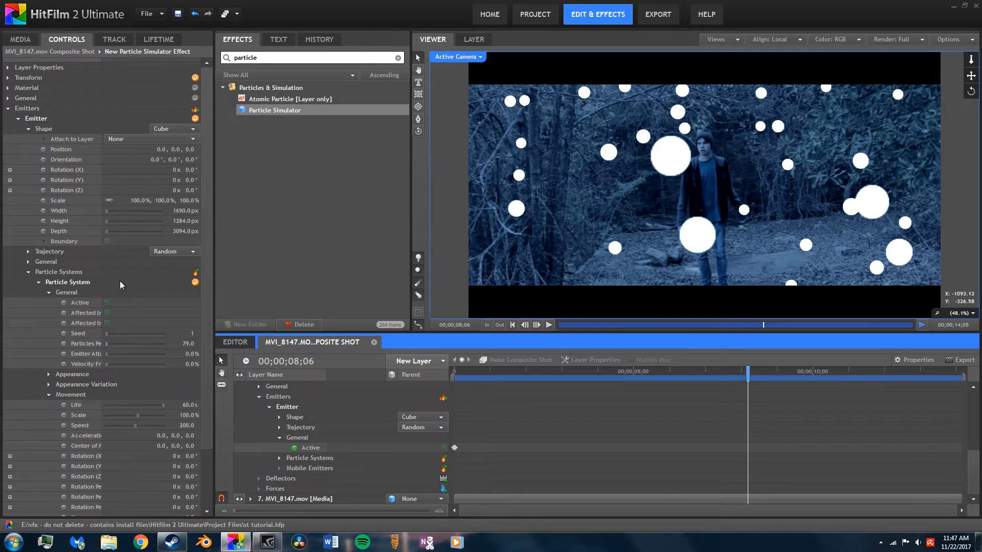
click(49, 375)
scroll(92, 322, down, 3)
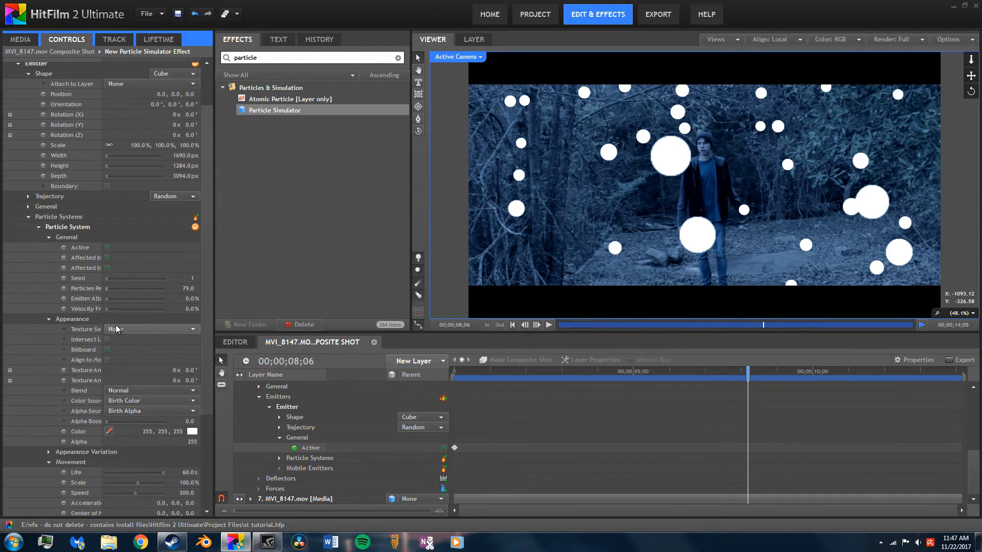
click(131, 333)
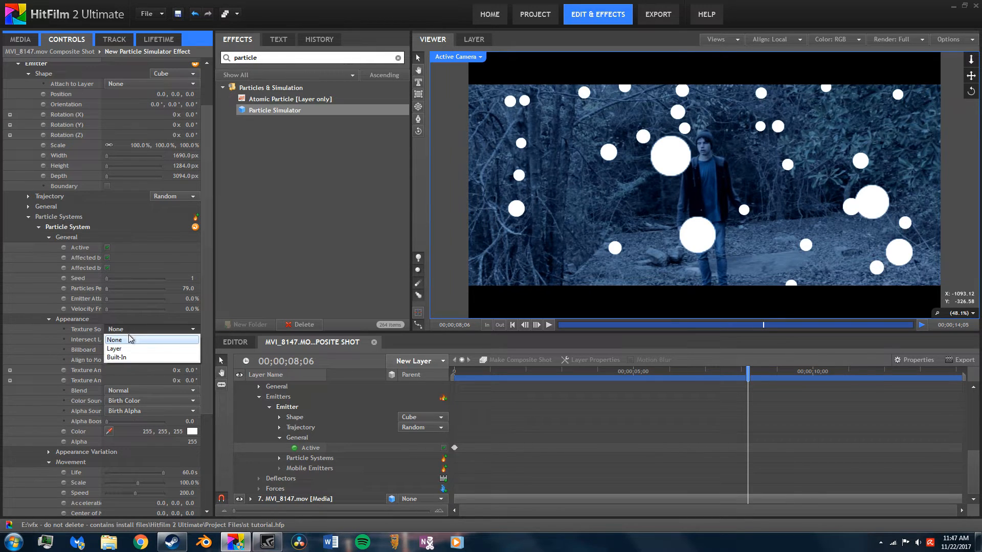
click(129, 358)
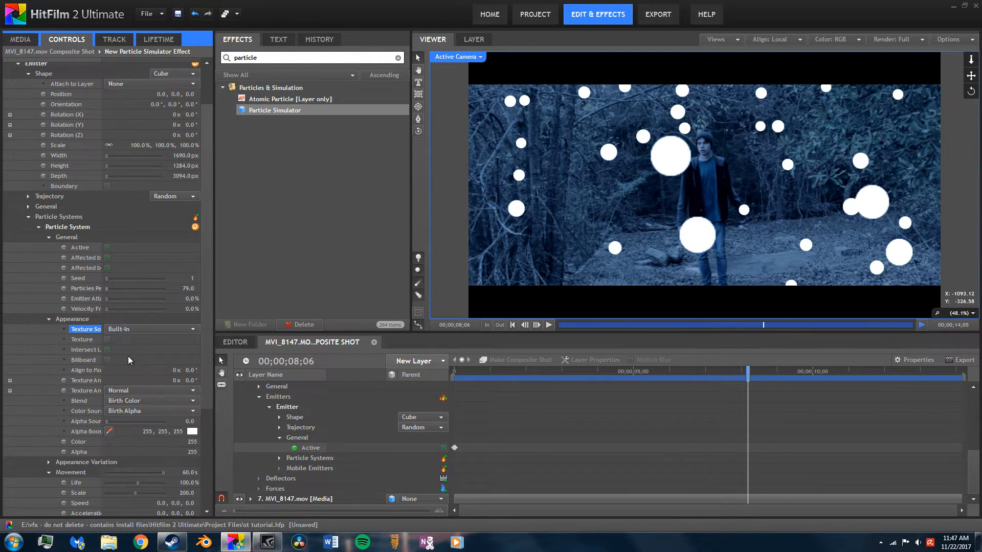
click(131, 340)
scroll(136, 378, down, 5)
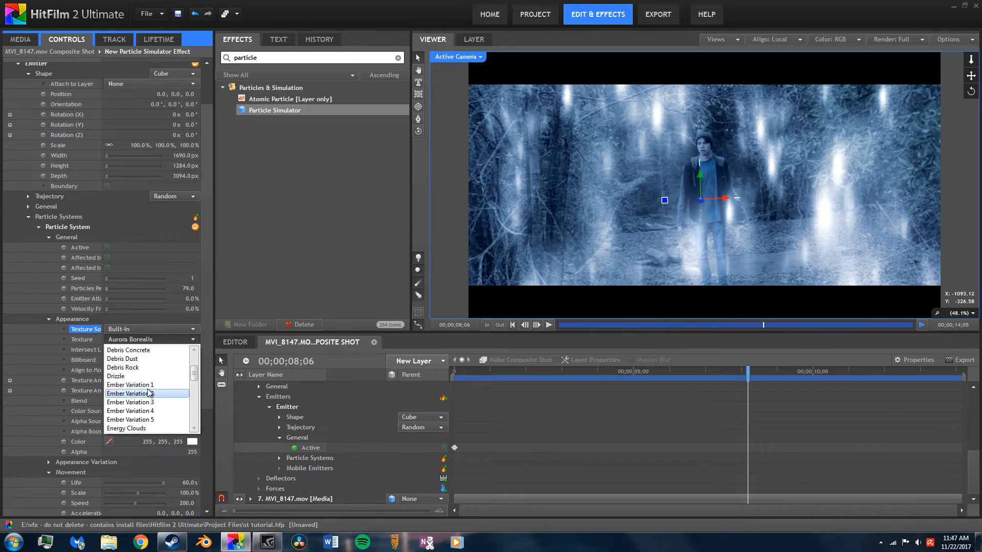
scroll(144, 400, down, 1)
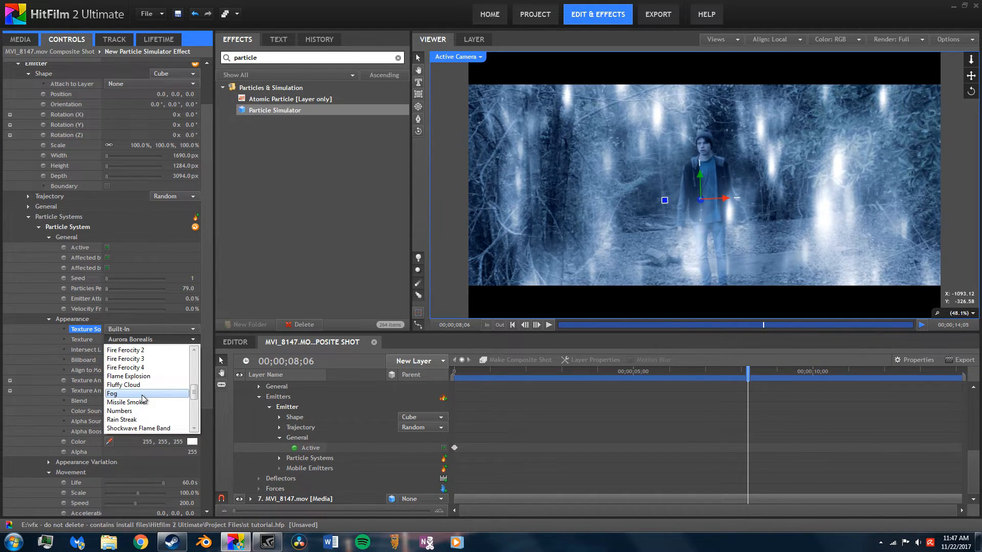
click(142, 399)
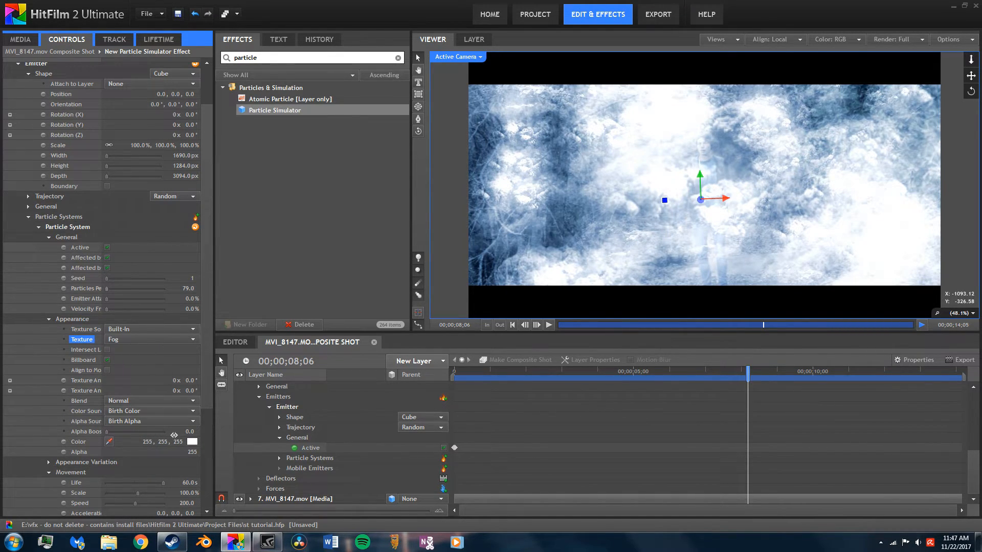
Set the particle system's movement Scale to 3%
scroll(126, 275, down, 5)
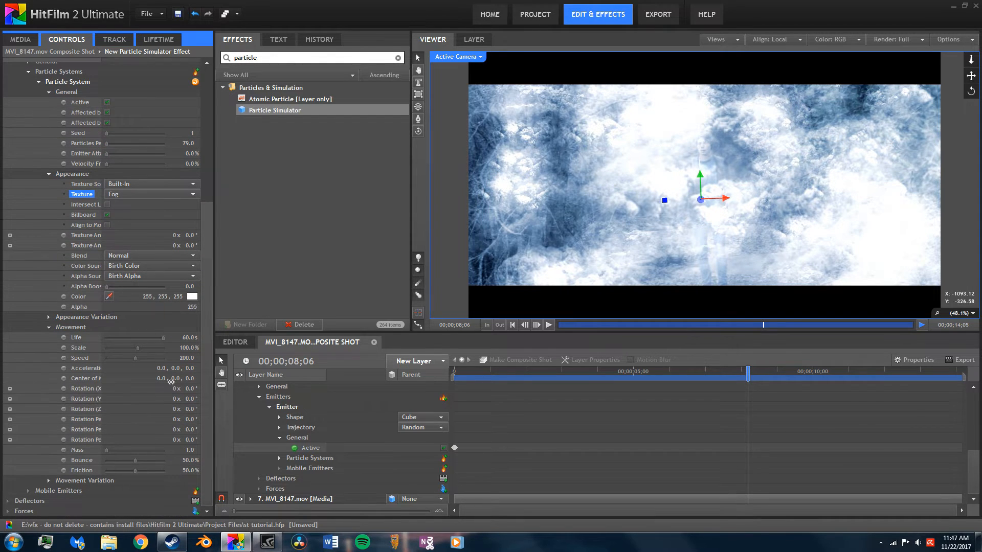
drag(189, 349, 148, 356)
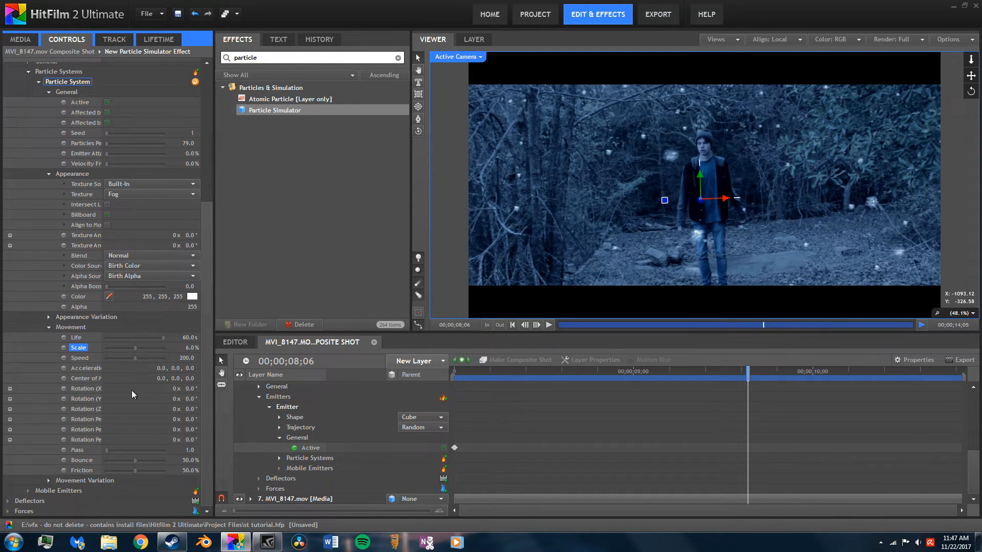
click(193, 350)
text(3)
key(Return)
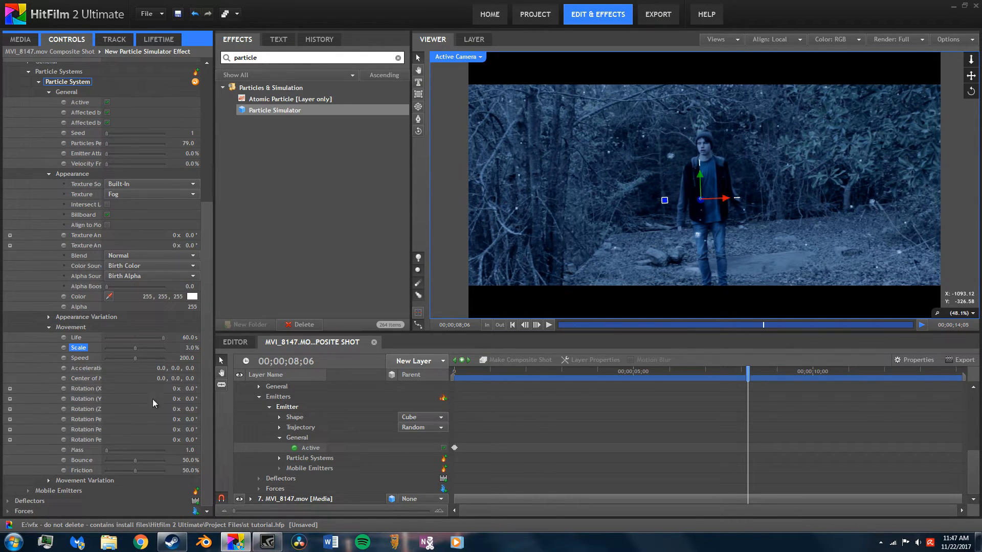
Set the particles' Scale under Movement Variation to 1%
click(48, 481)
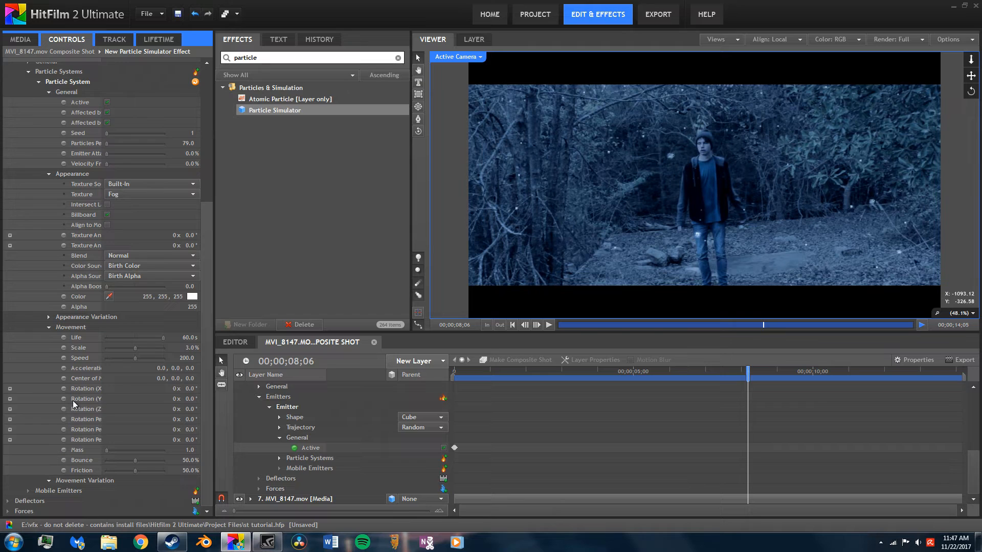
scroll(72, 401, down, 5)
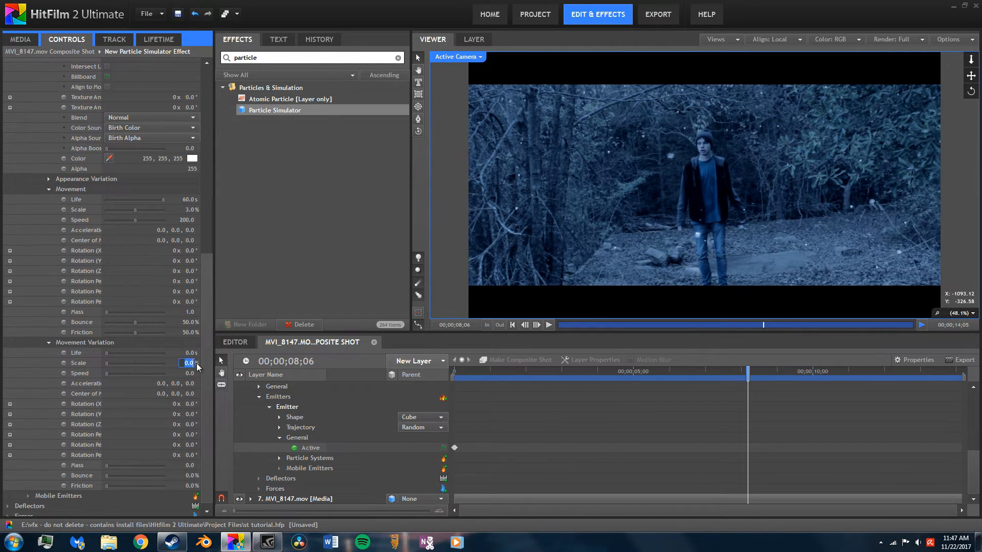
text(2)
key(Return)
key(Return)
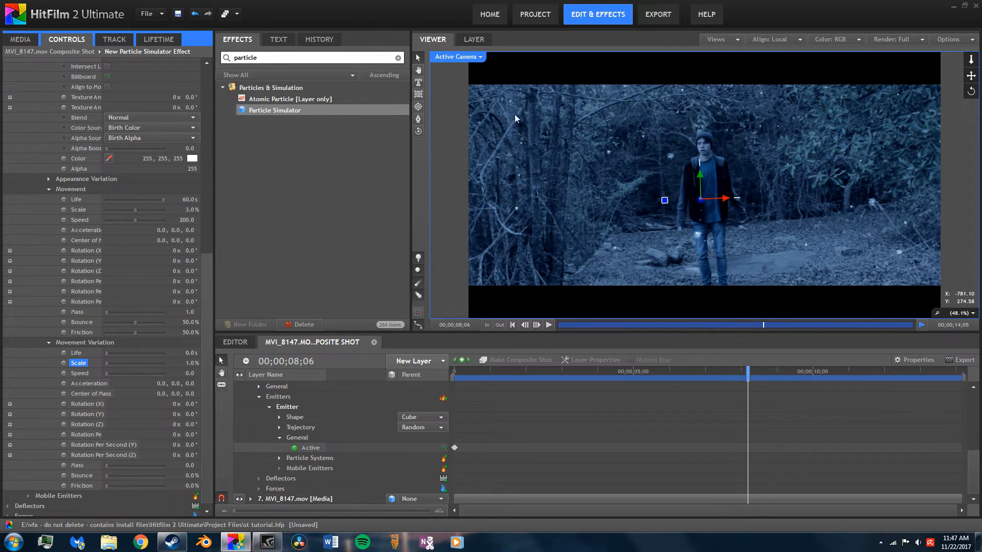
Play the shot to check the particle motion and reduce the movement Speed to 73
drag(732, 370, 677, 369)
click(549, 325)
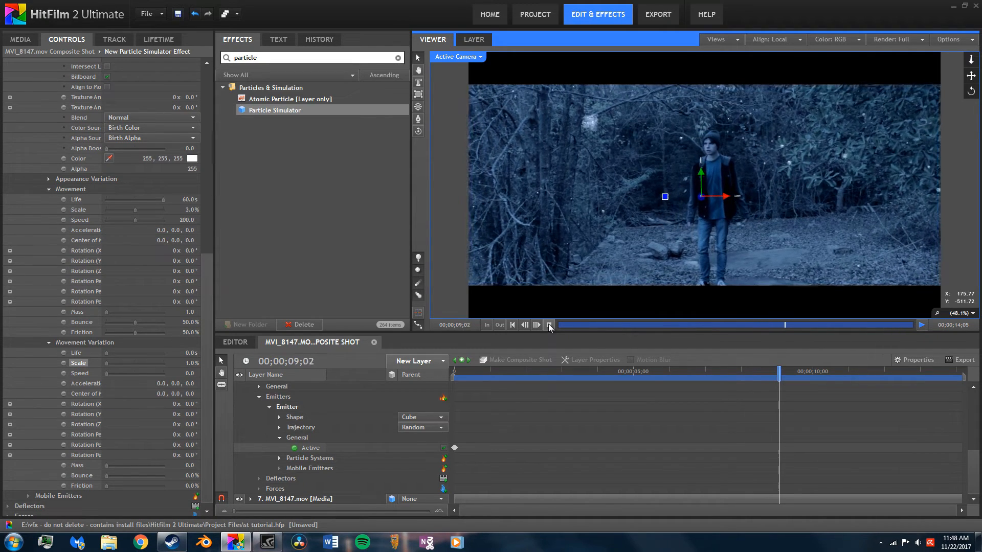
click(549, 325)
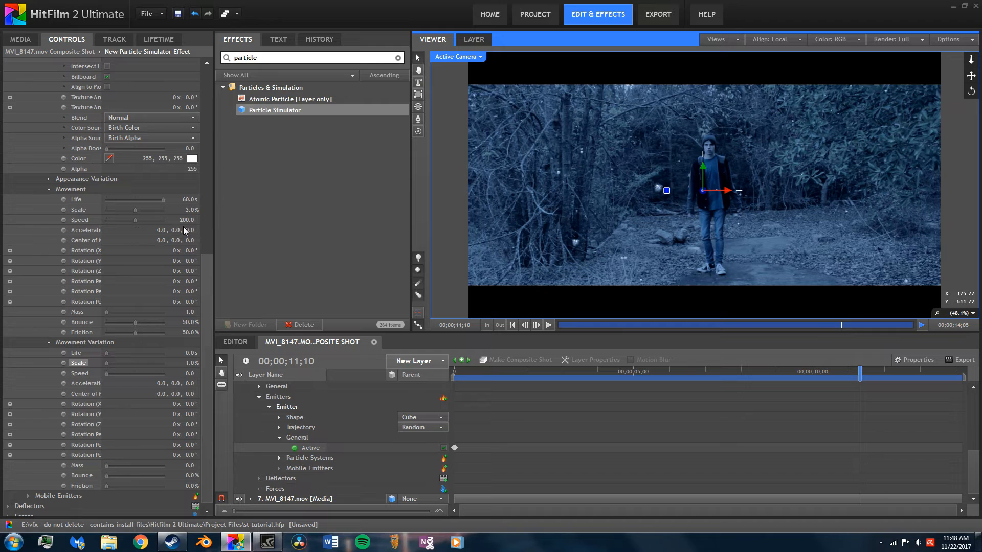
drag(185, 219, 123, 220)
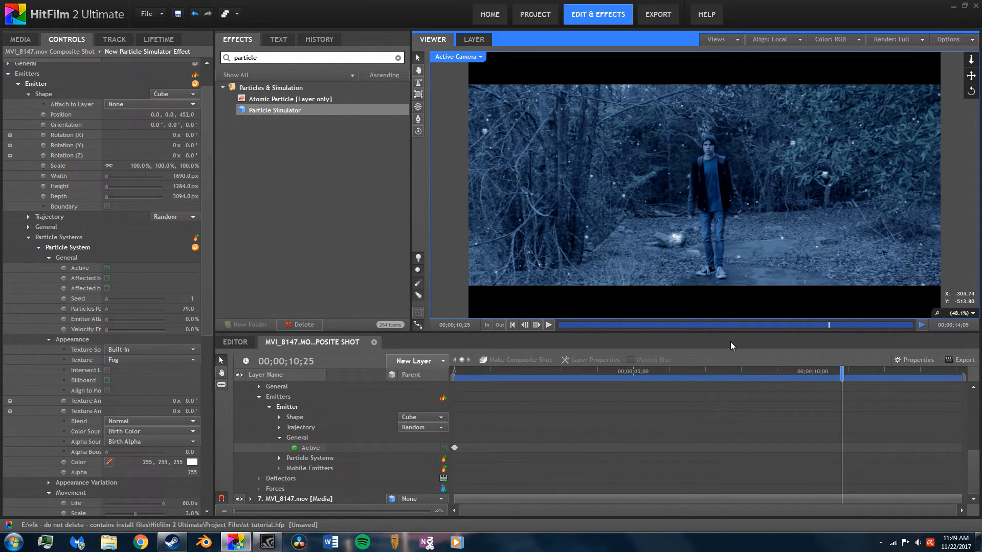
Keyframe Particles Per Second at 120 at 00;00;08;14 and play the shot from there
drag(836, 375, 667, 368)
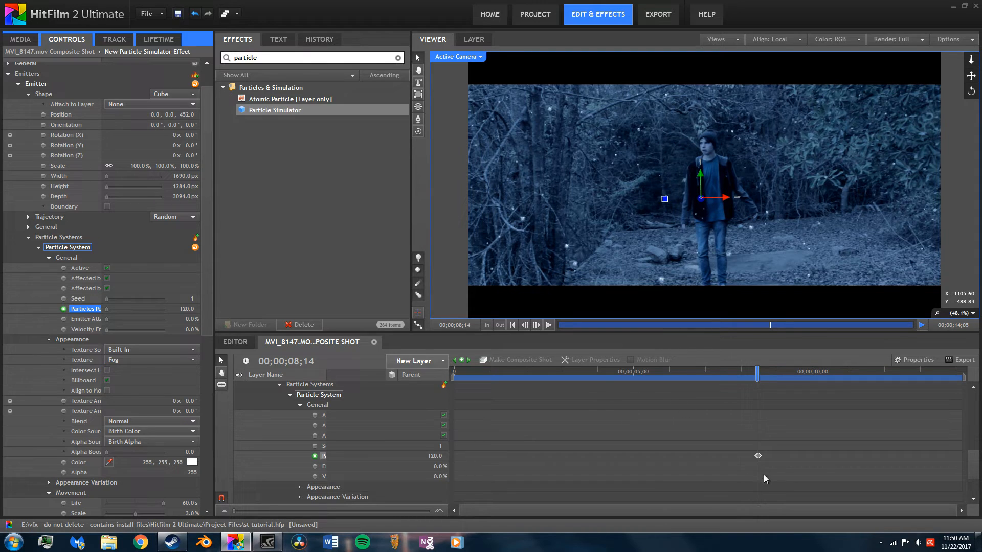
click(552, 327)
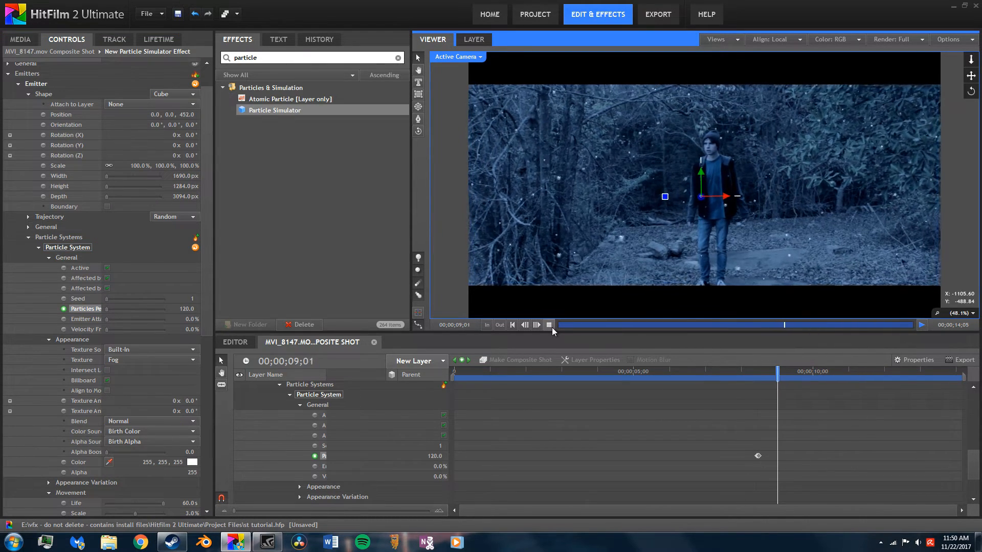
click(551, 328)
Check the Particles Per Second keyframe values at frames 00;00;08;14 and 00;00;08;15
drag(750, 377, 756, 370)
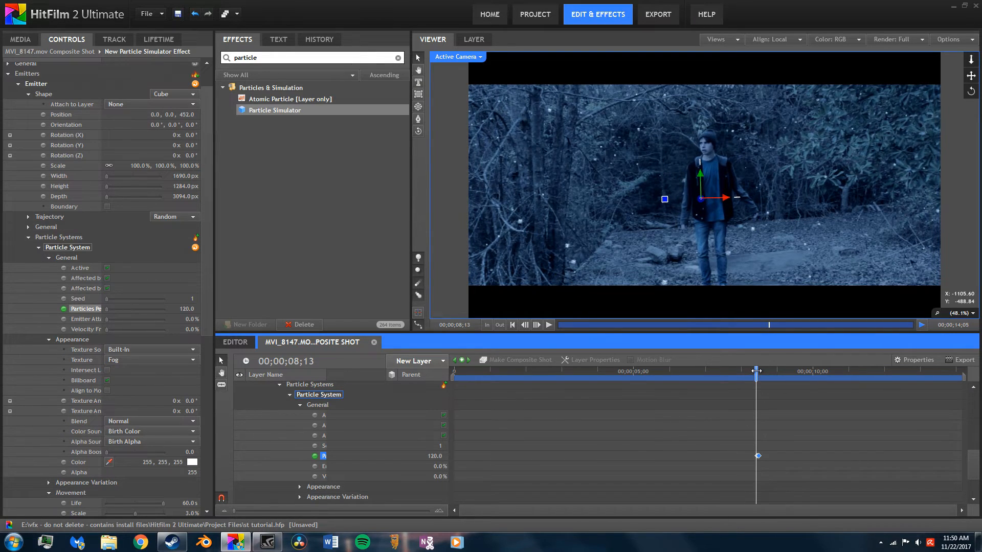
click(536, 325)
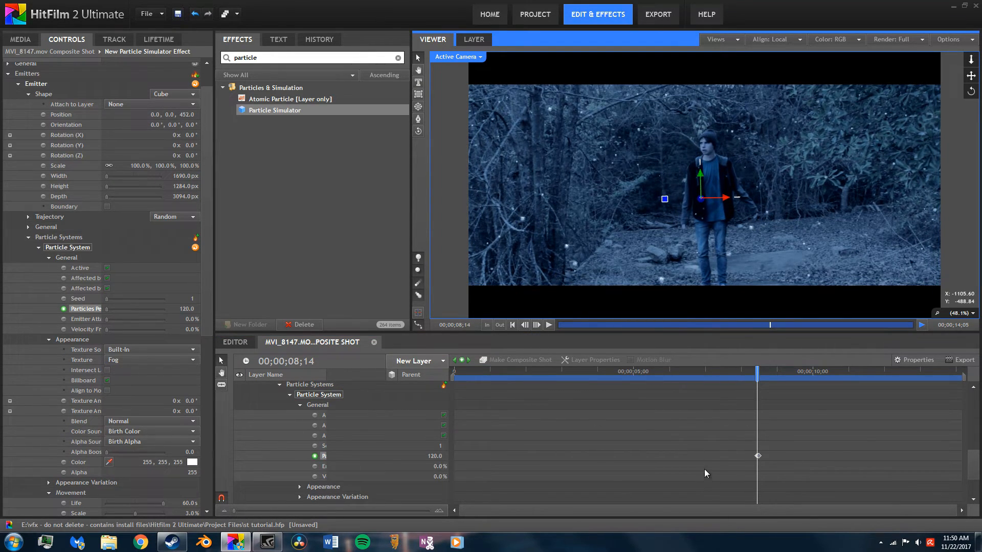
click(755, 458)
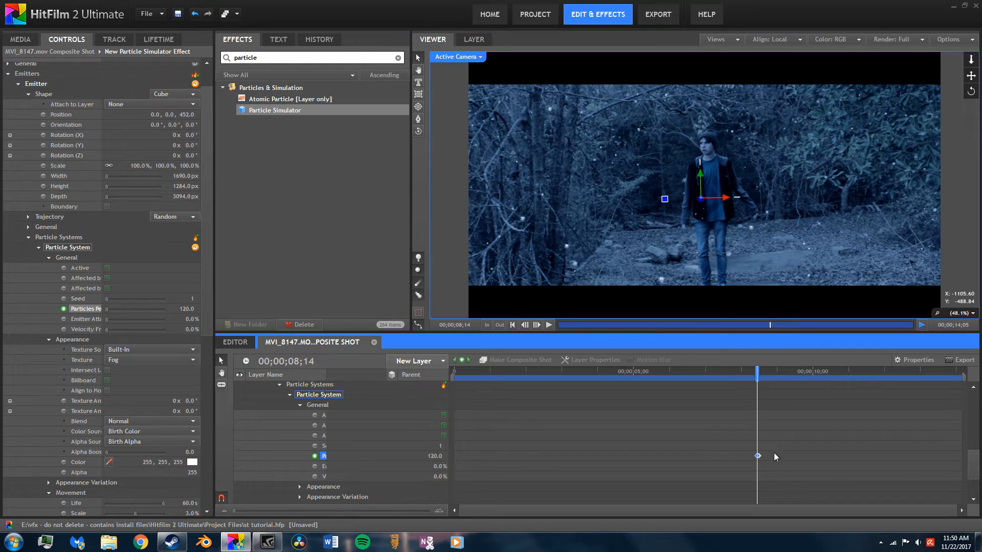
click(536, 325)
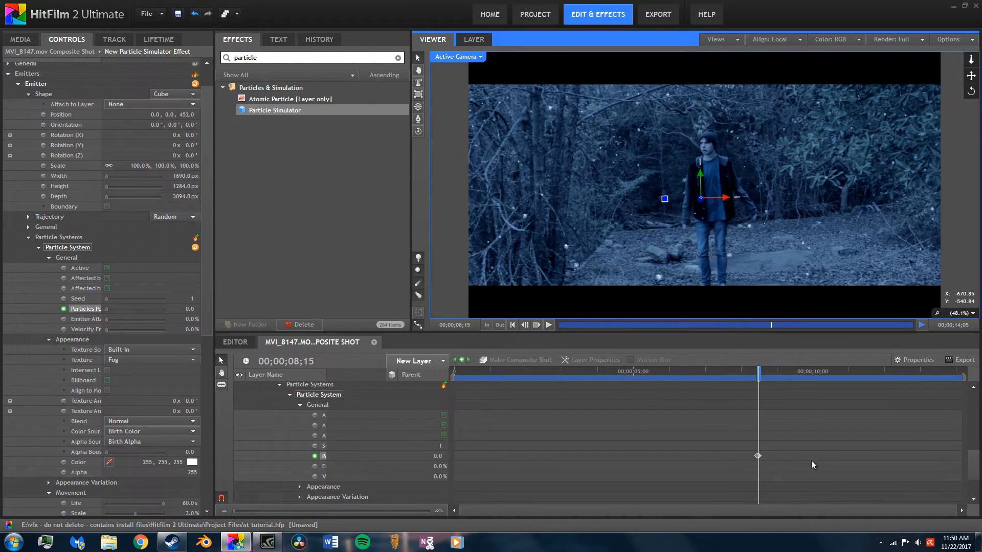
drag(758, 369, 759, 370)
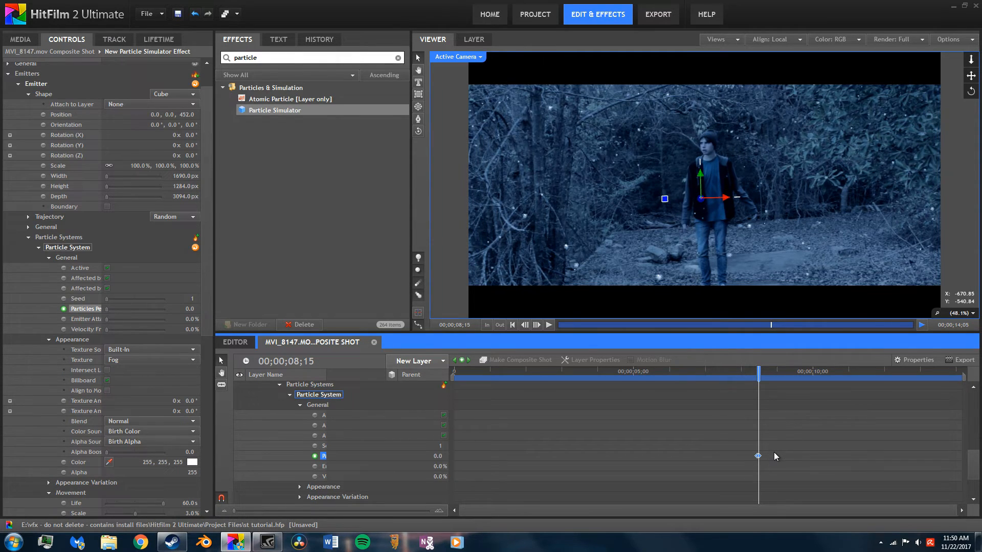
Move the Particles Per Second keyframes back to 00;00;05;15 and play the shot
click(720, 371)
drag(720, 371, 650, 381)
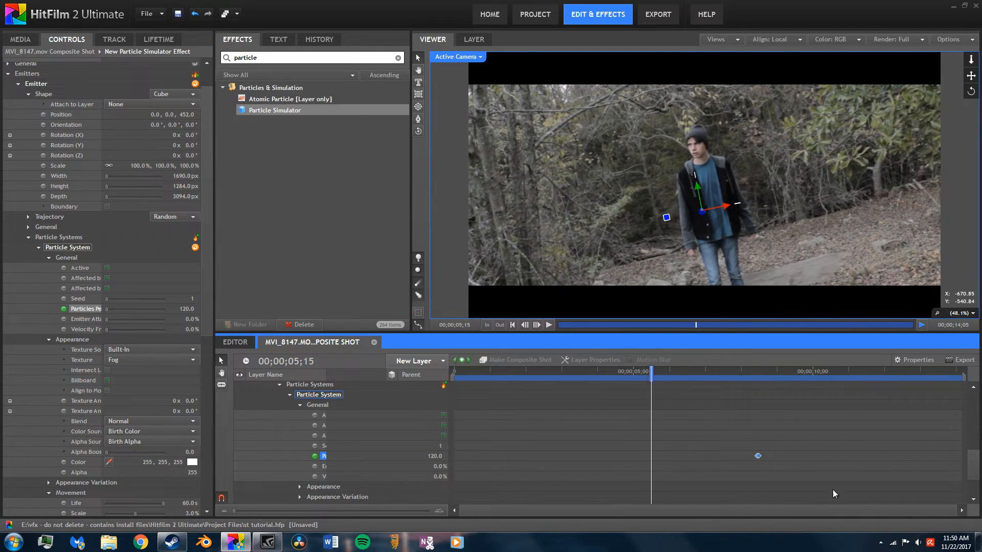
drag(759, 457, 652, 460)
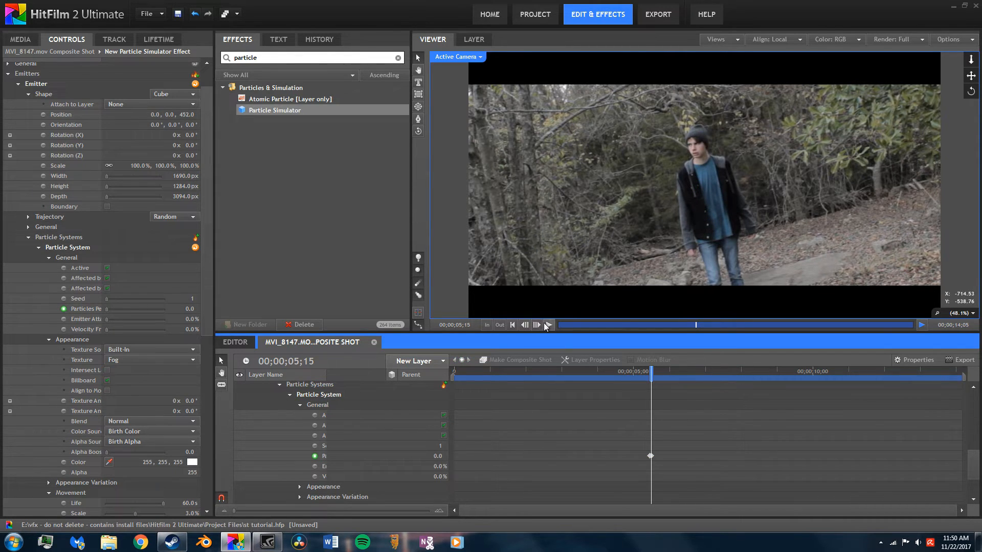
click(547, 326)
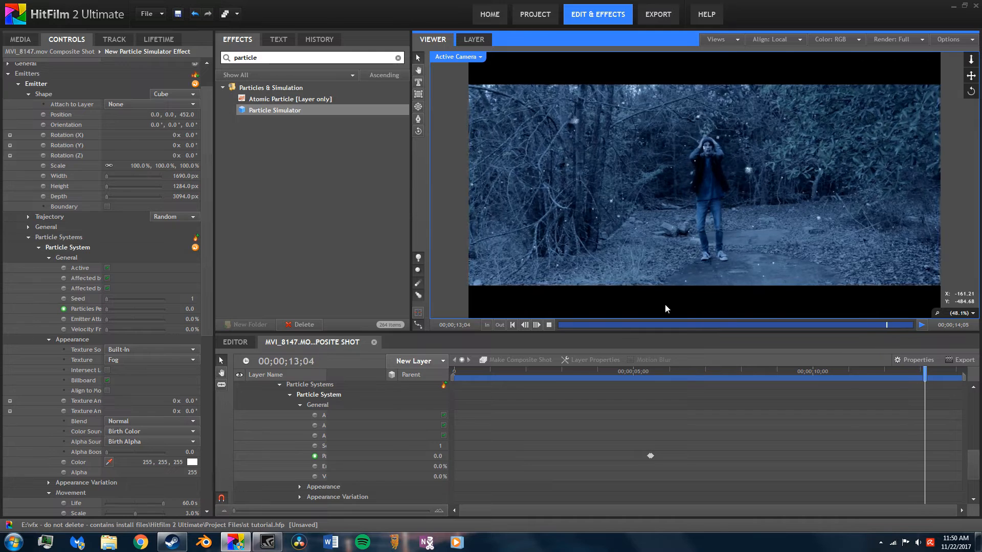
Try a Movement Variation Speed of 5 at 00;00;08;17 and play the shot
click(761, 373)
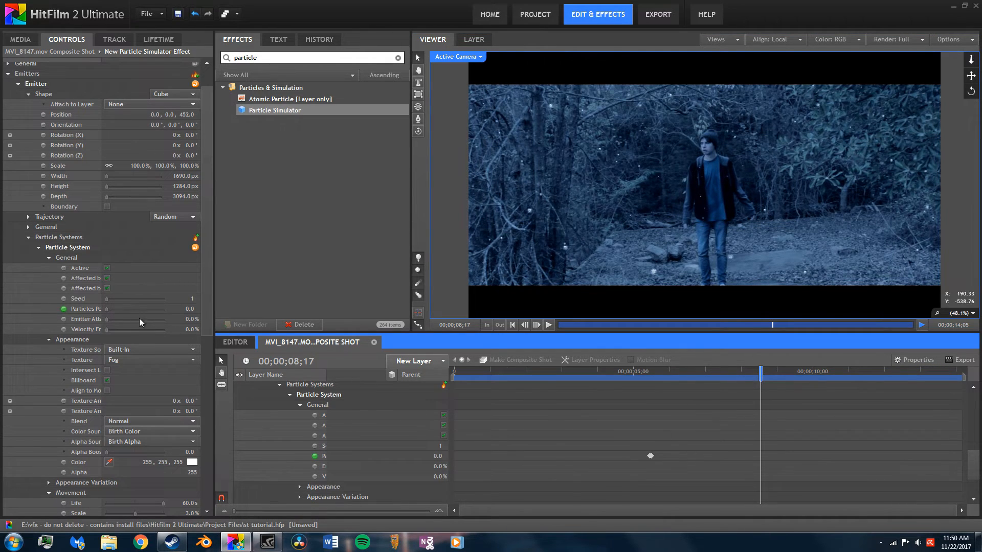
scroll(139, 318, down, 10)
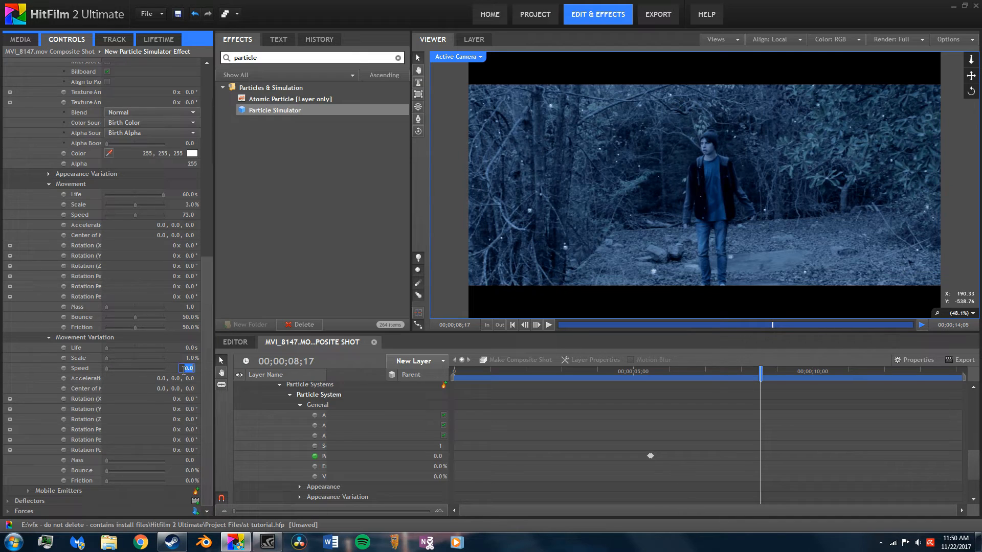
text(5)
key(Return)
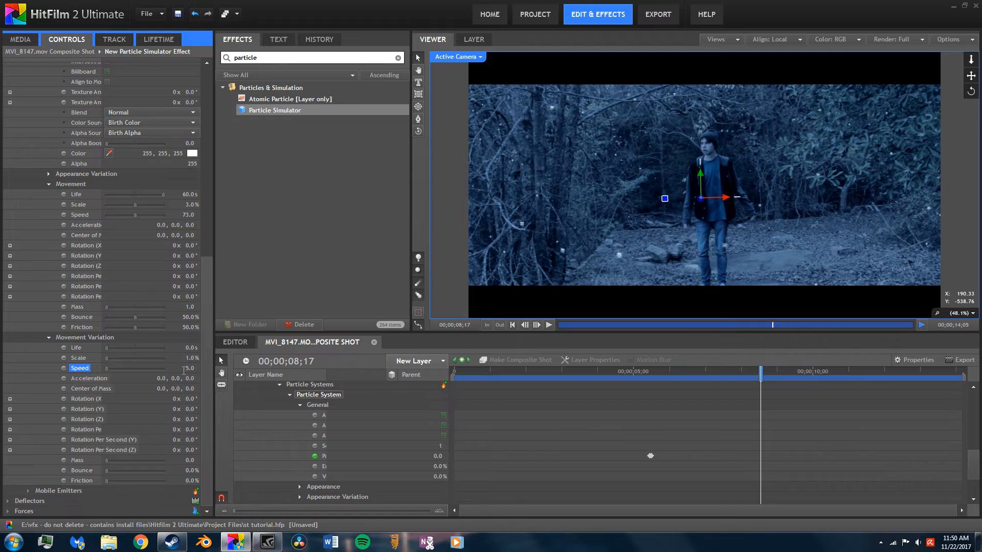
click(638, 407)
click(552, 325)
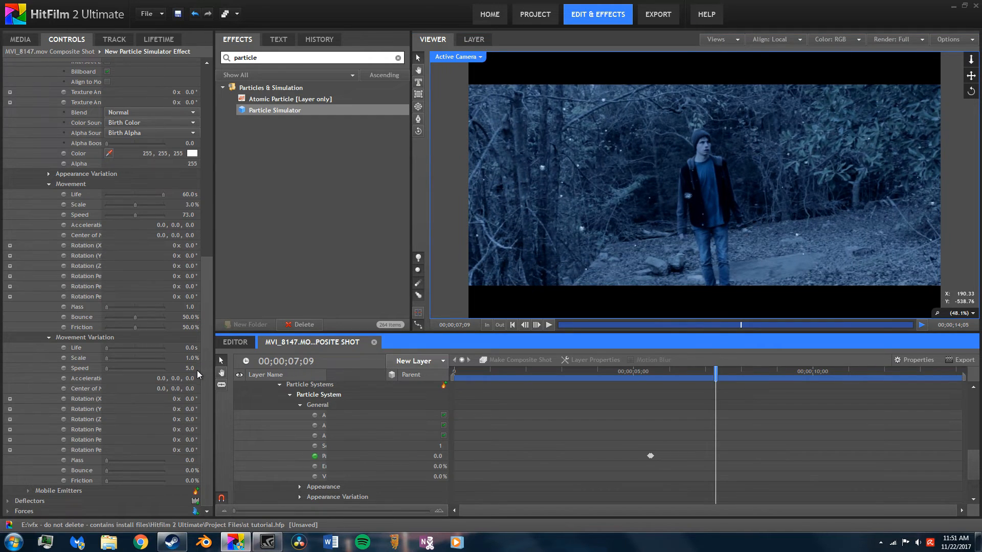
Set the particle system's Movement Variation Speed to 3 and Movement Speed to 60, and play the shot
click(190, 369)
text(3)
key(Return)
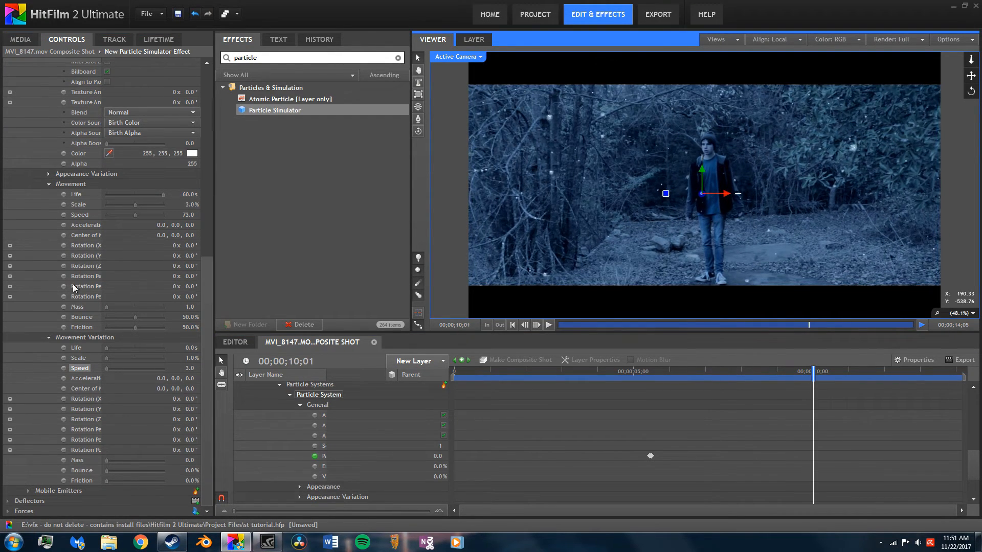
click(191, 217)
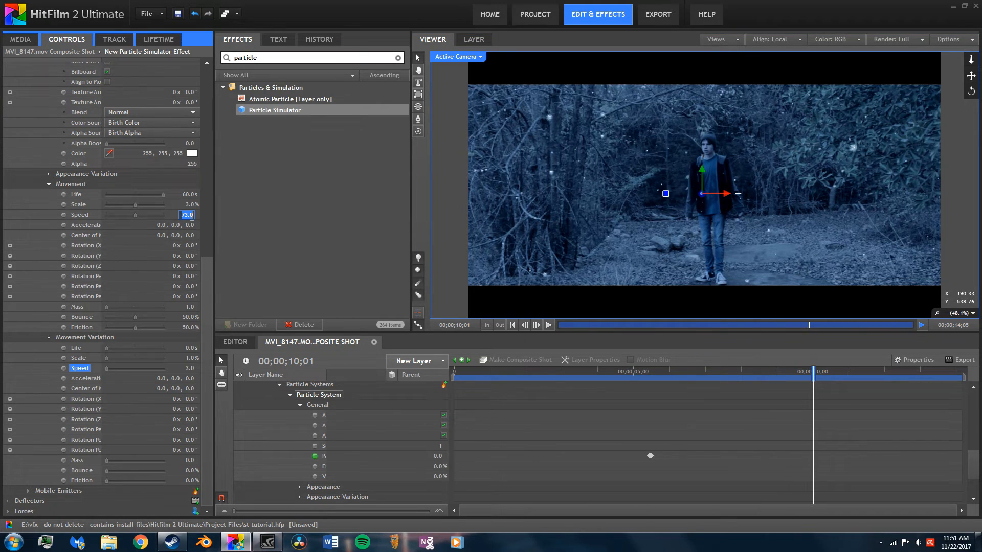
text(60)
key(Return)
click(555, 326)
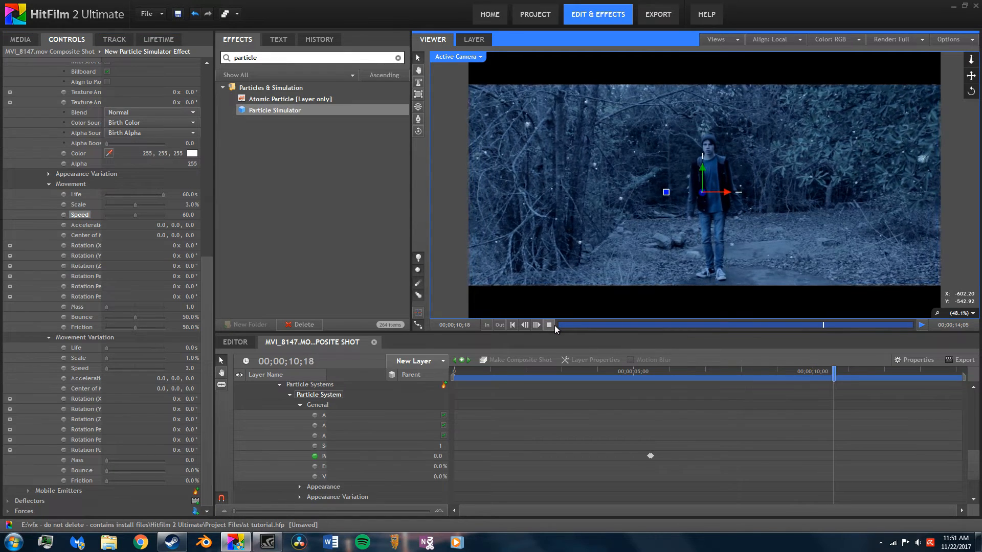
click(553, 326)
drag(791, 373, 763, 385)
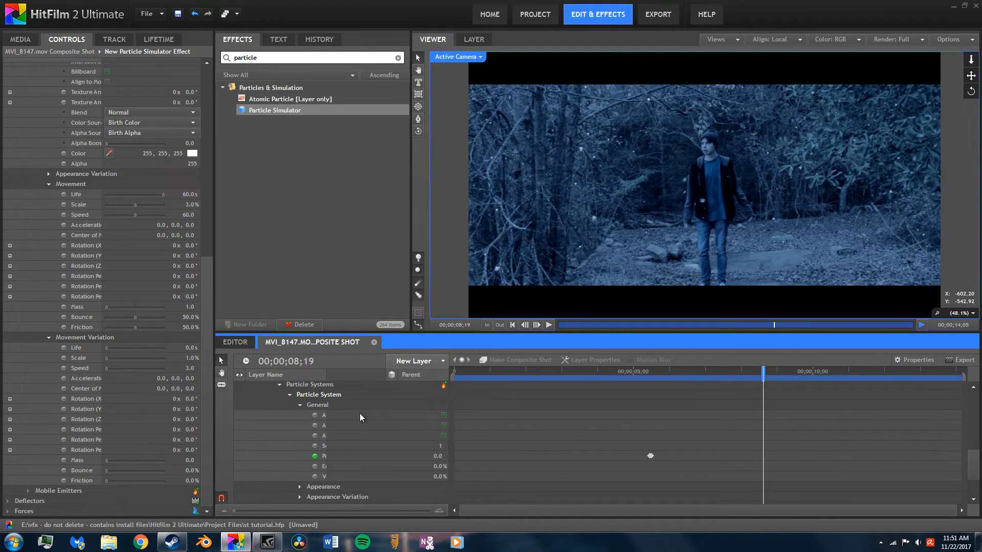
Set the Z position of the particle simulator's emitter shape to 625
scroll(308, 428, up, 4)
scroll(309, 428, up, 10)
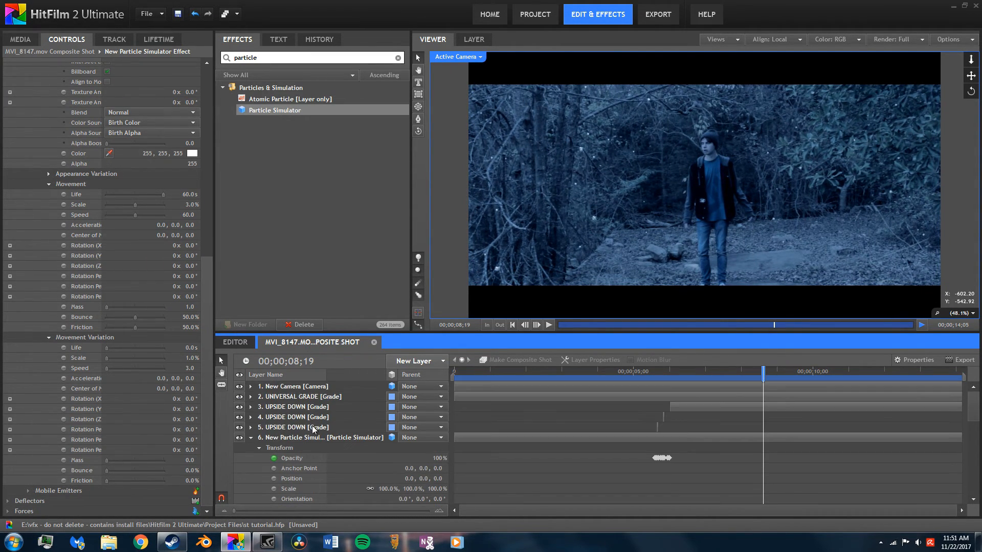
click(319, 439)
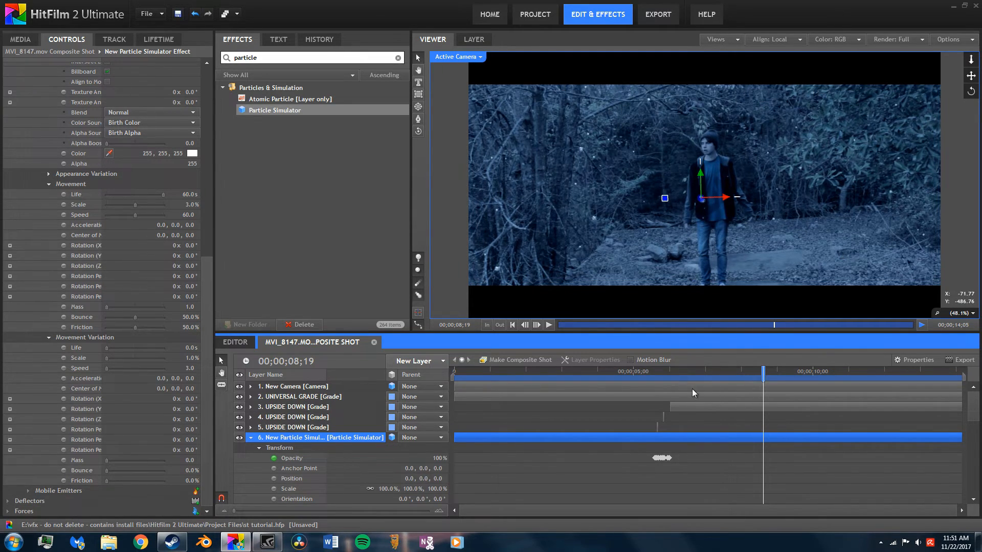
click(77, 324)
scroll(97, 329, up, 3)
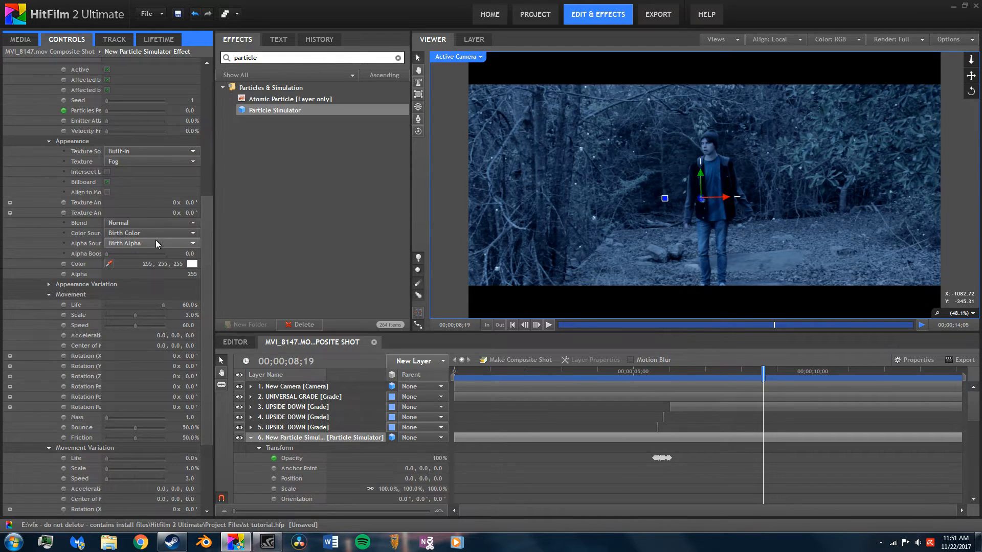
scroll(156, 241, up, 7)
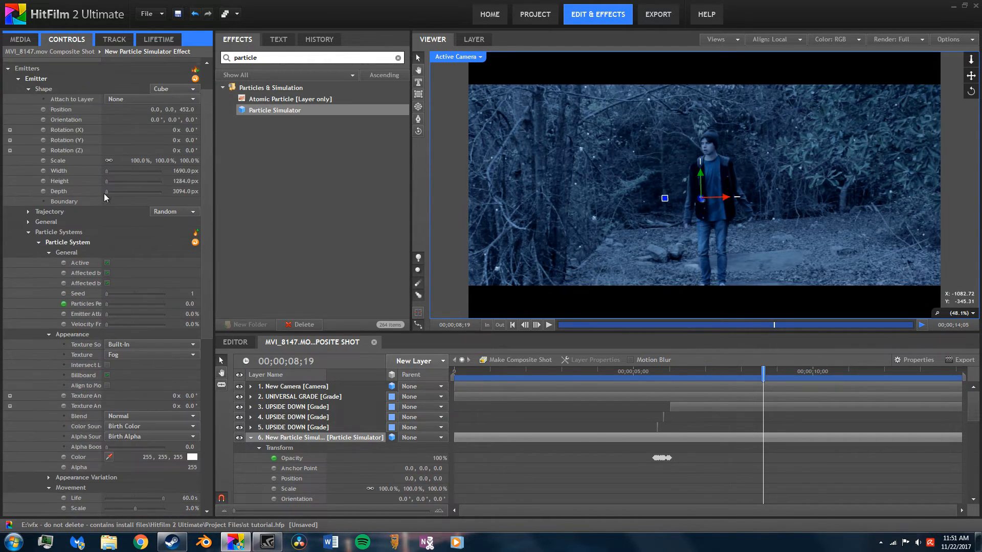
scroll(106, 192, up, 1)
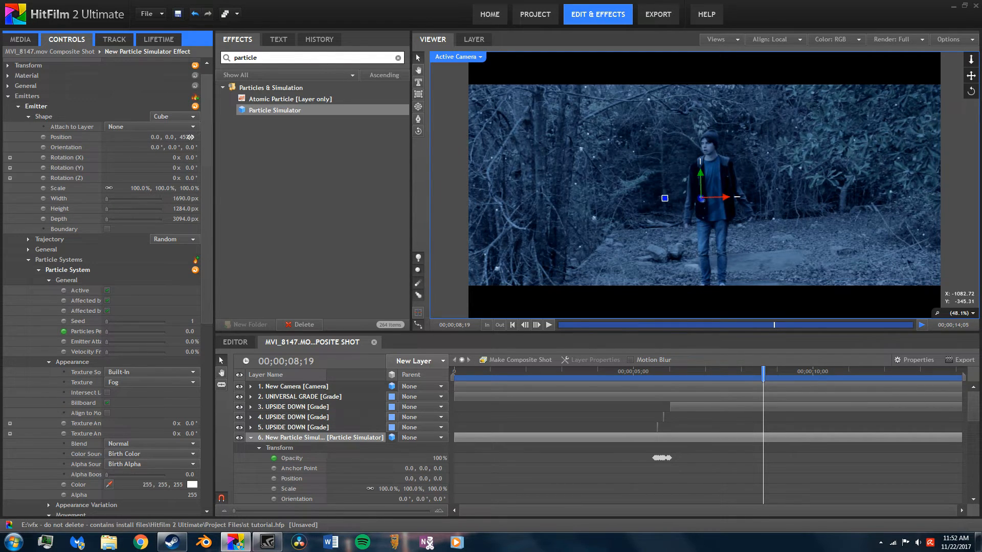
drag(189, 137, 267, 130)
drag(267, 129, 278, 130)
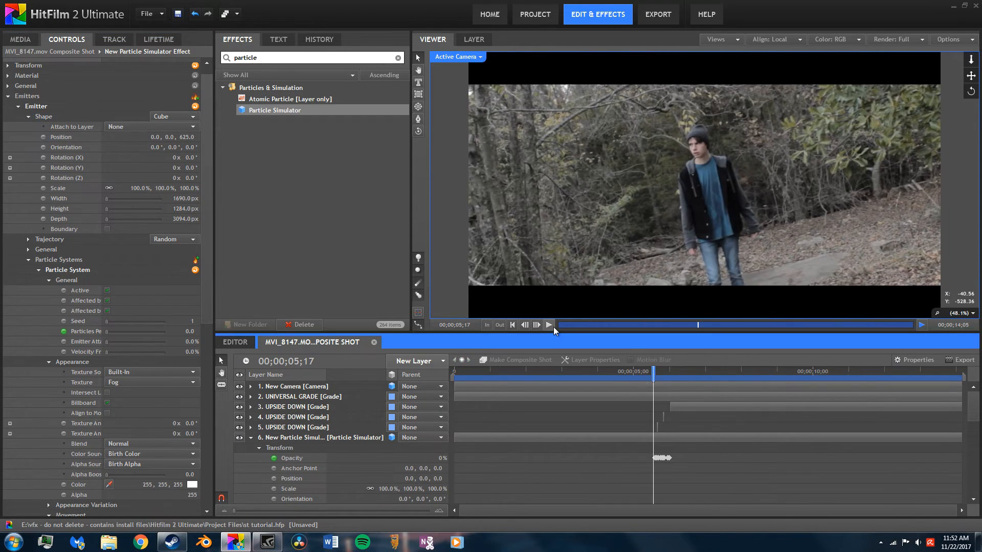
Play the shot from 00;00;05;12 to check the particles in the blue section
click(552, 325)
click(552, 326)
click(661, 377)
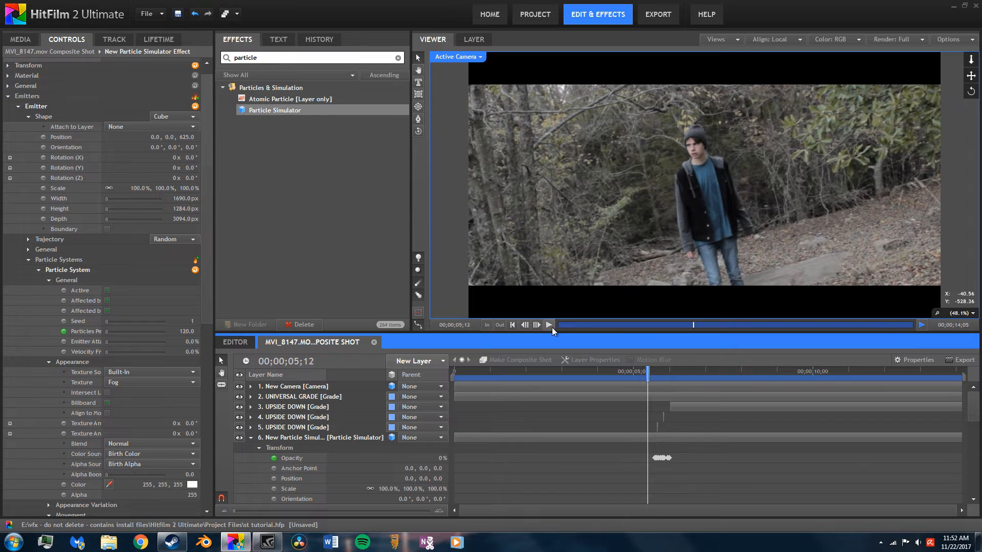
click(551, 328)
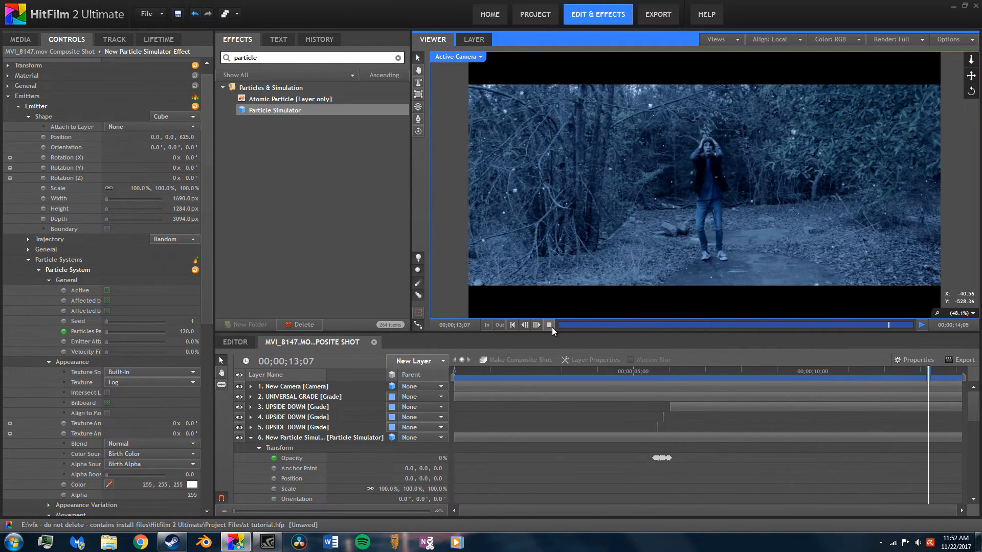
click(774, 372)
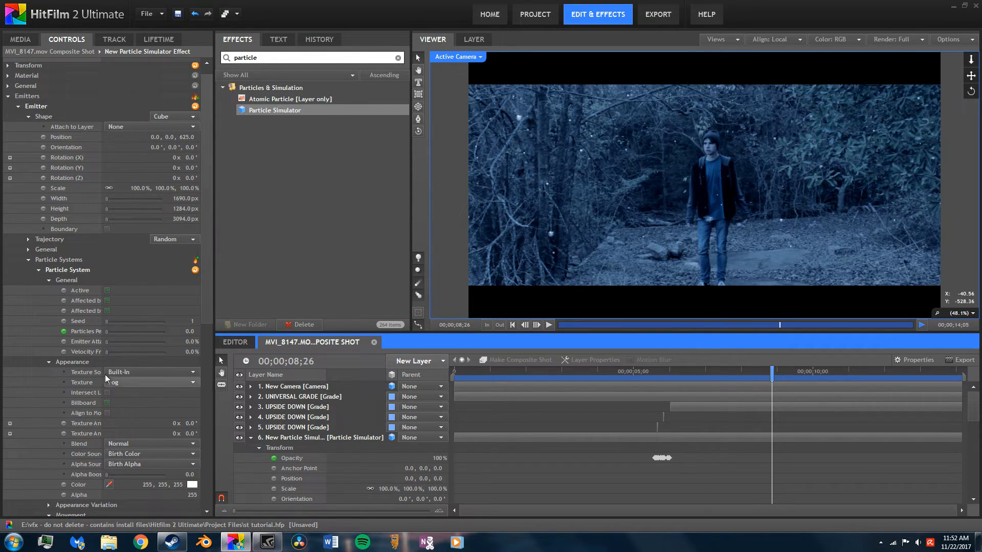
Widen the property name column and expand the particle system's Appearance Variation settings
drag(100, 60, 129, 60)
scroll(118, 426, down, 5)
click(49, 340)
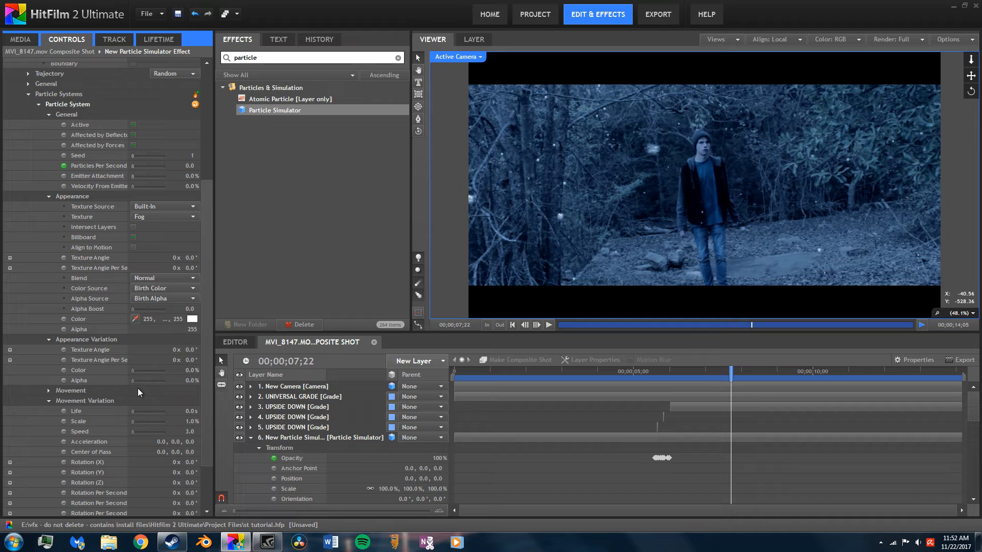
Try an Appearance Variation Texture Angle Per Second of 150° and play the shot from 00;00;08;11
drag(735, 366, 754, 359)
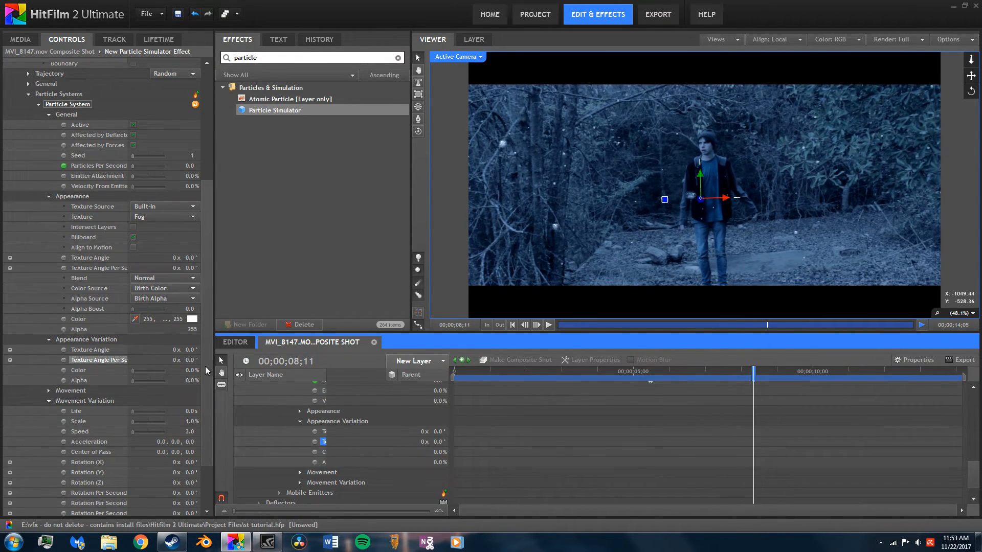
click(188, 360)
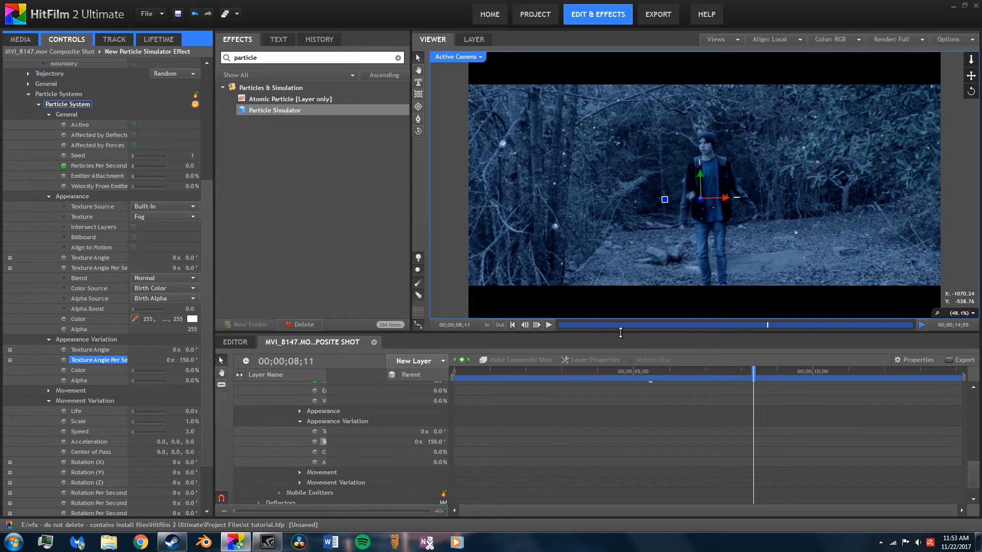
click(547, 325)
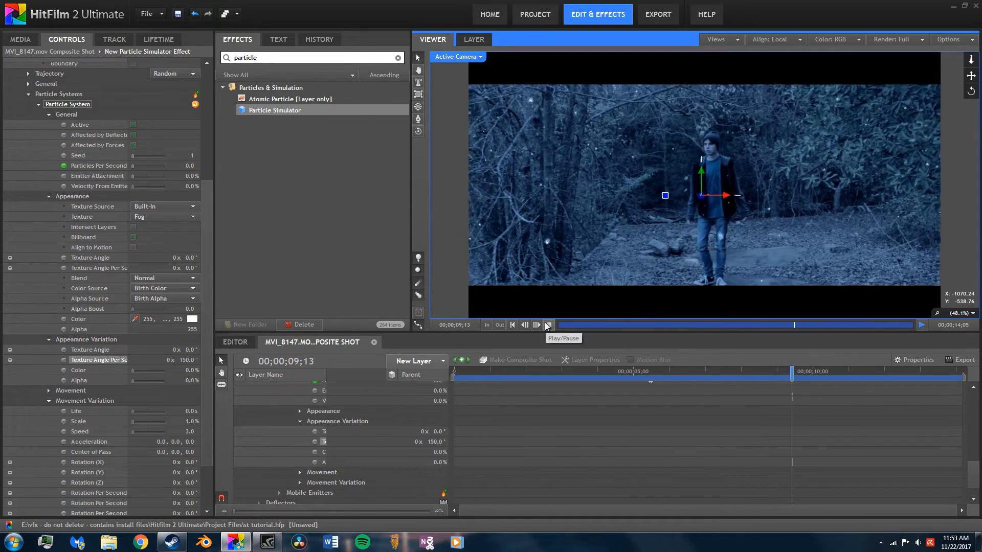
click(548, 325)
Set the Appearance Variation Texture Angle Per Second to 200° and play the shot from 00;00;06;00
click(185, 359)
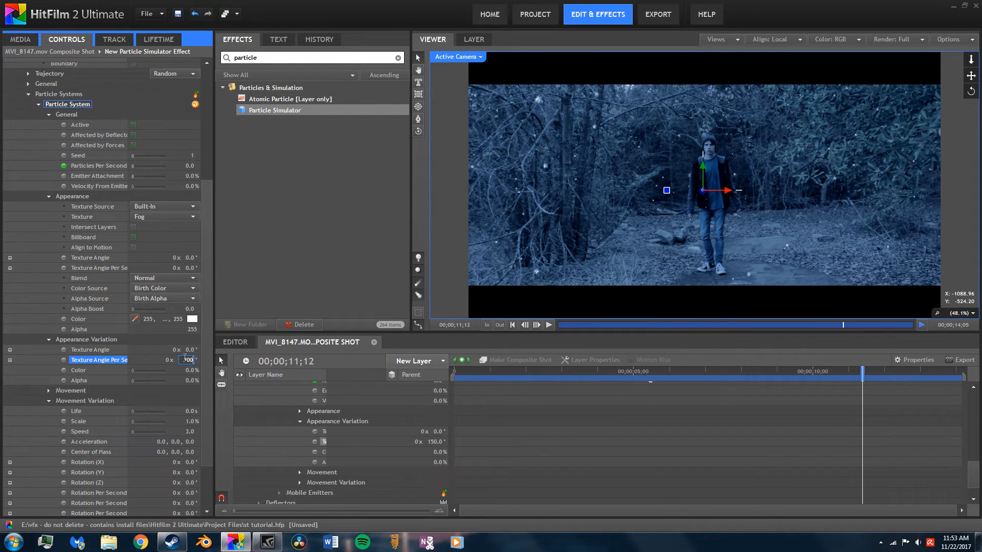
click(651, 380)
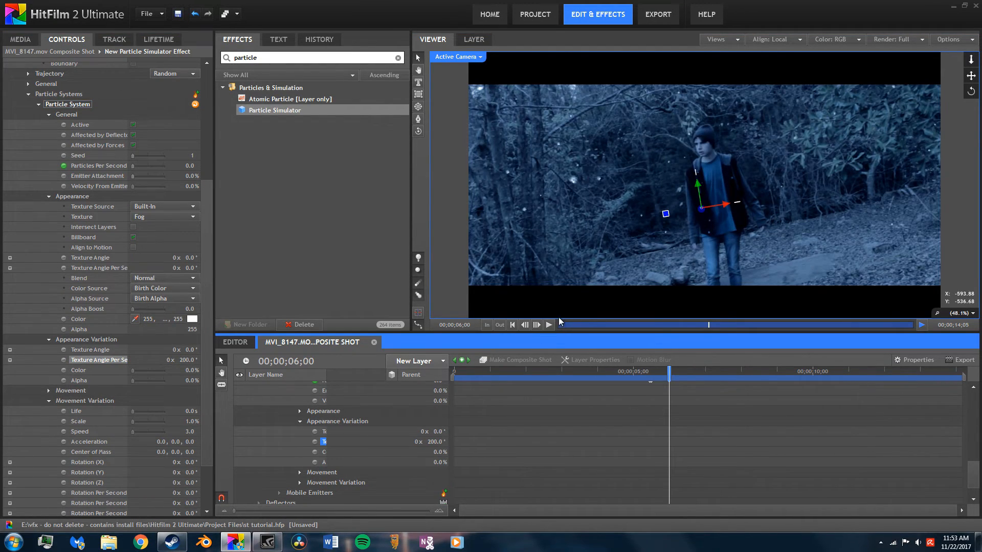
click(546, 327)
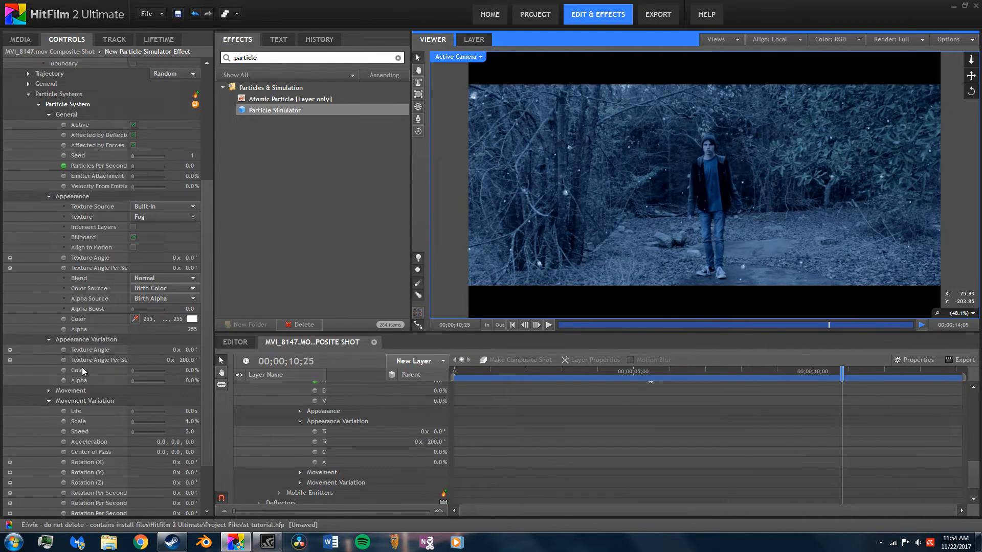
Set the Movement Variation Scale to 0.5% and play the shot from just before the blue look begins
scroll(81, 368, down, 3)
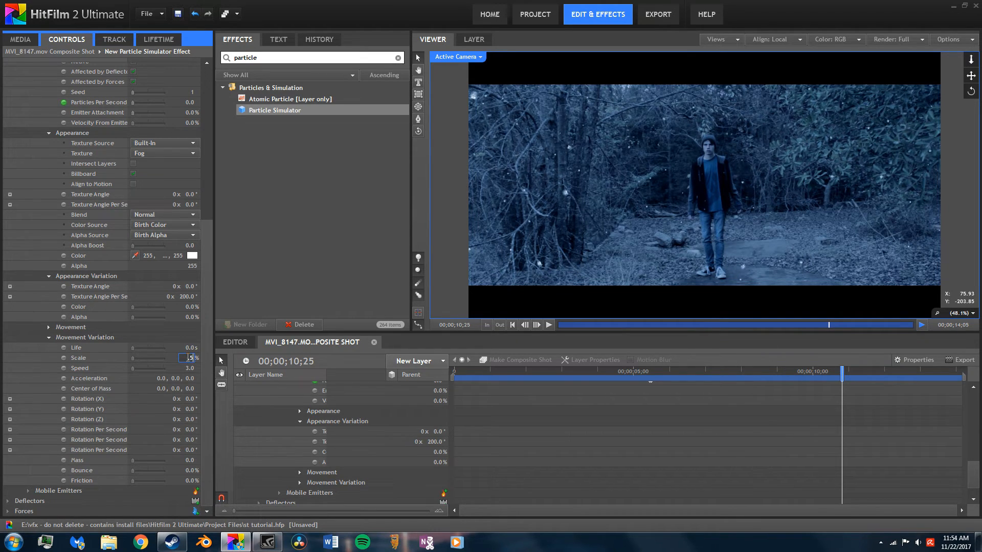
drag(758, 377, 647, 379)
click(549, 325)
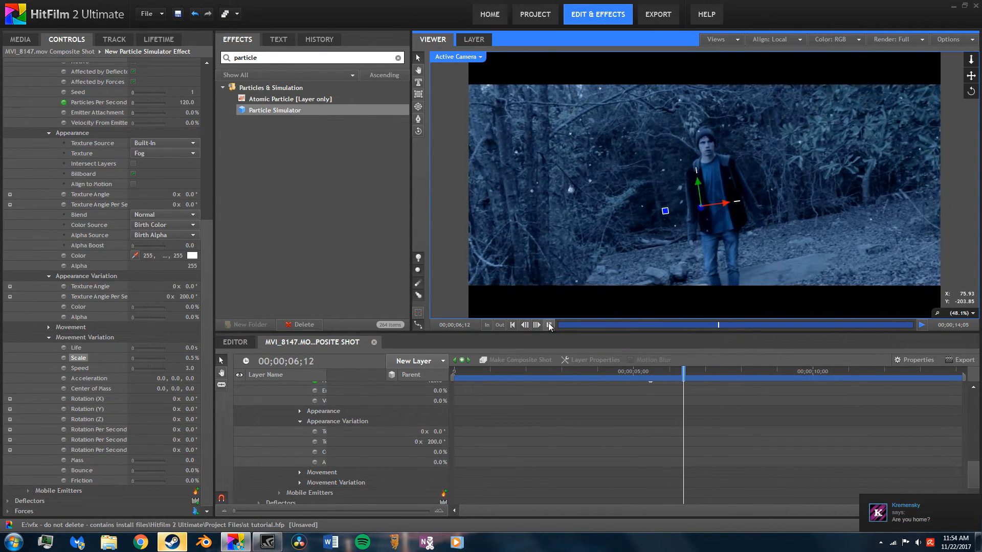
Switch to the incoming Steam chat message and write a reply beginning "Go away i am"
click(944, 505)
text(Go away i am)
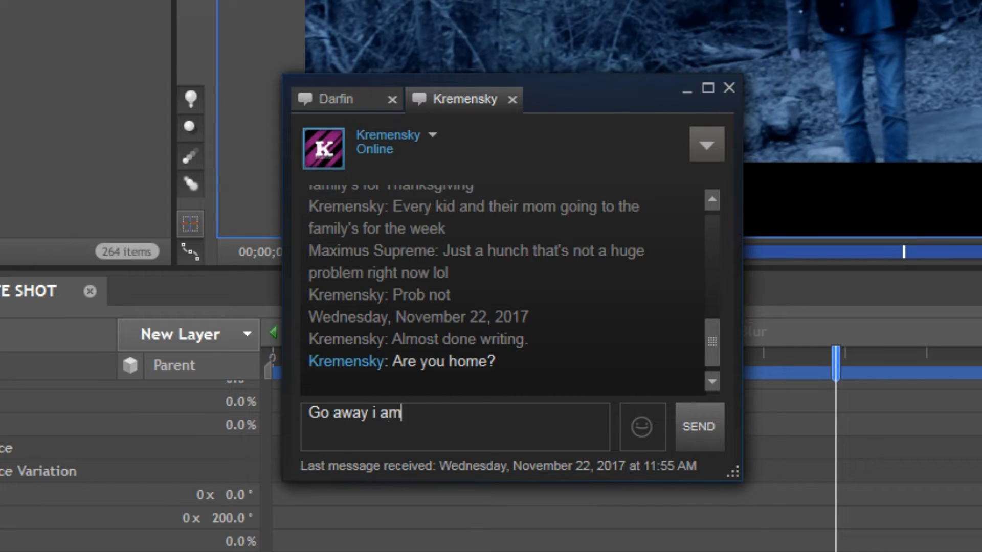
text(eo)
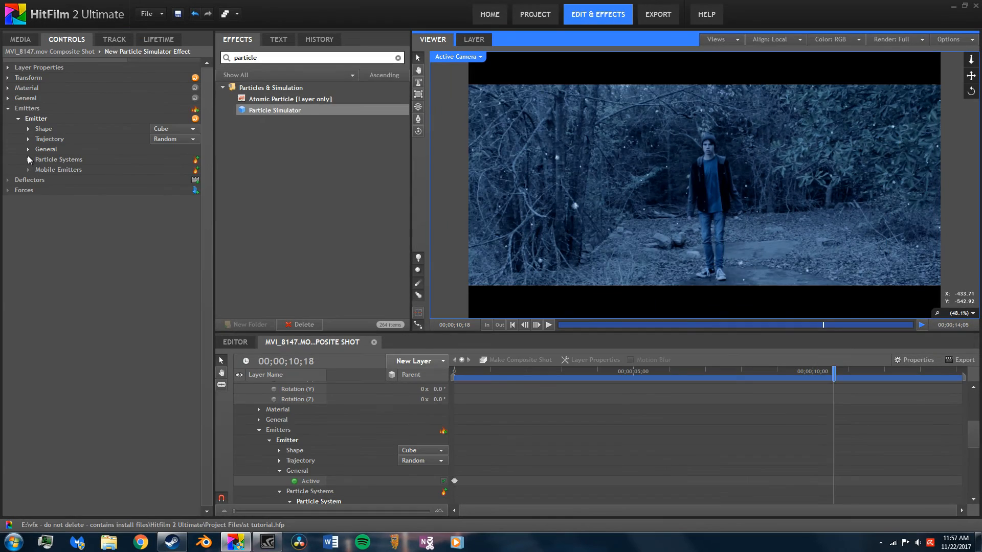
Try different Seed values for the particle system, including 170001, playing the shot after each change
click(28, 160)
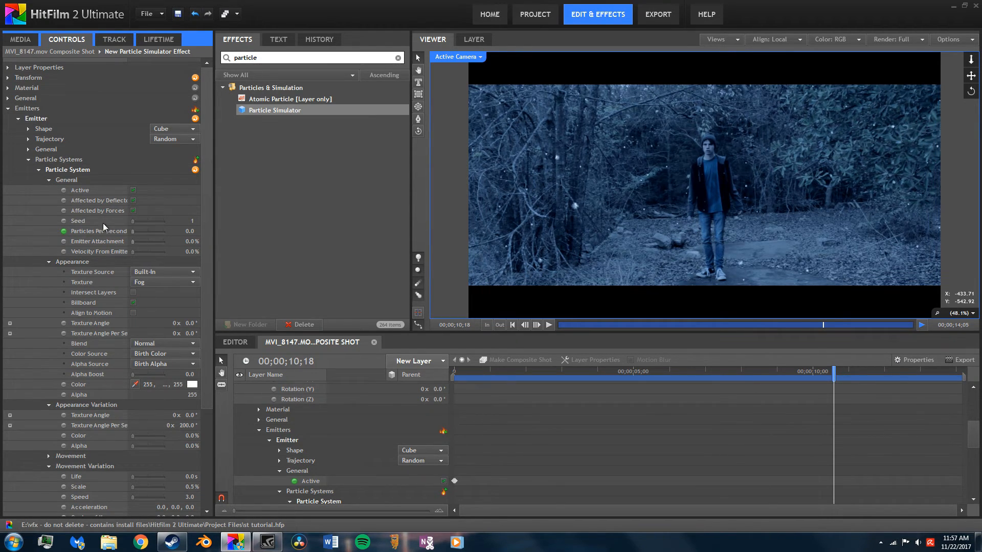
click(137, 222)
click(549, 325)
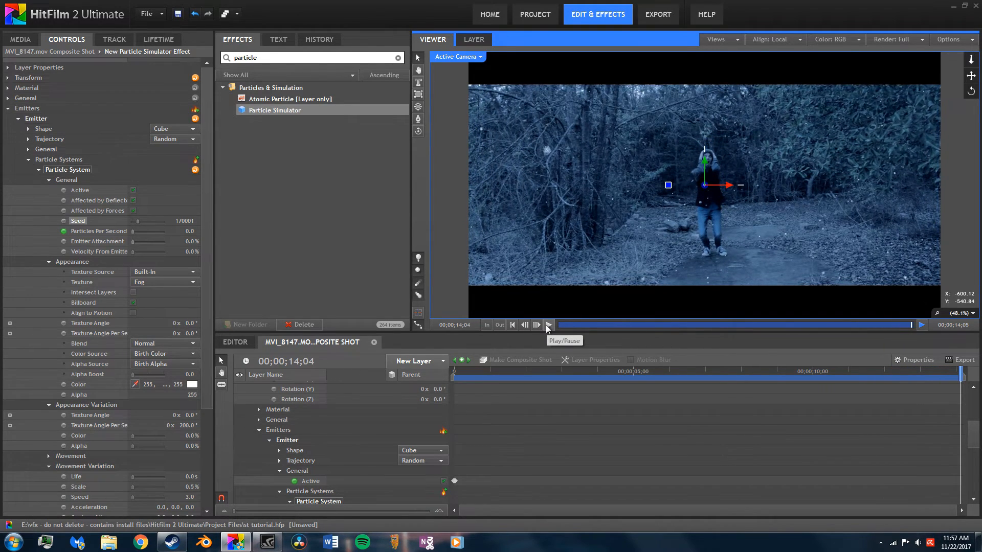
click(144, 222)
drag(867, 372, 813, 371)
click(548, 325)
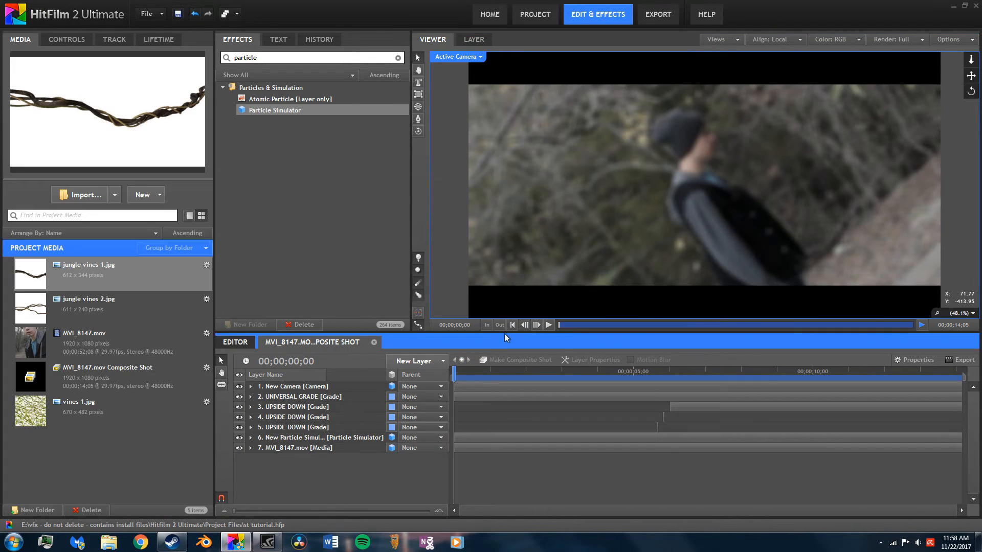
Play the shot from the beginning and again from 00;00;05;05 to review the switch and the particles
click(549, 325)
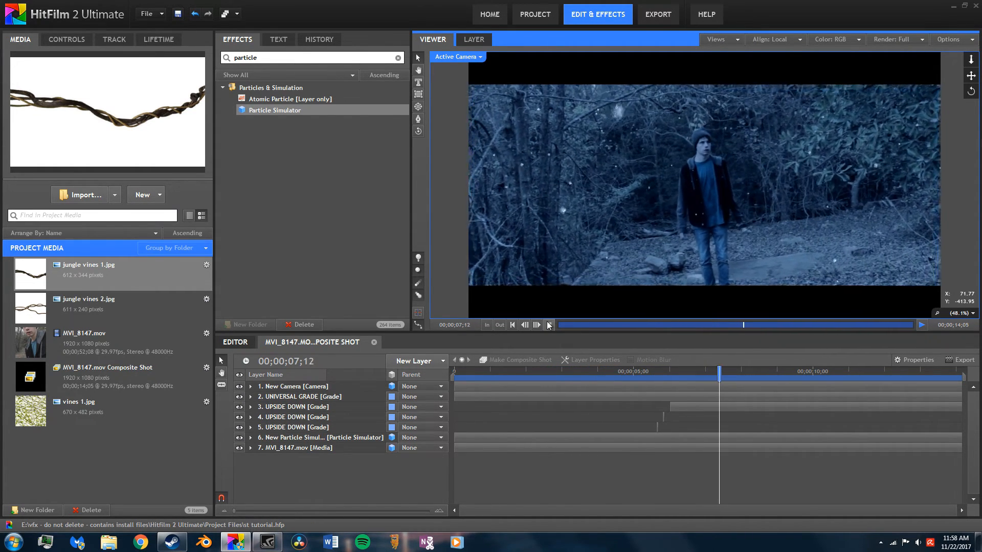
drag(762, 381, 640, 383)
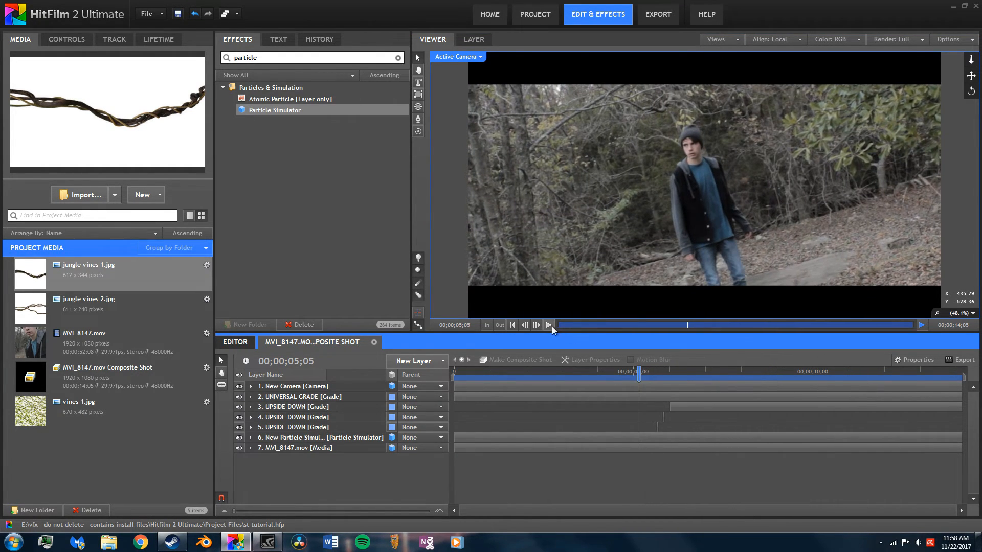
click(544, 326)
click(548, 325)
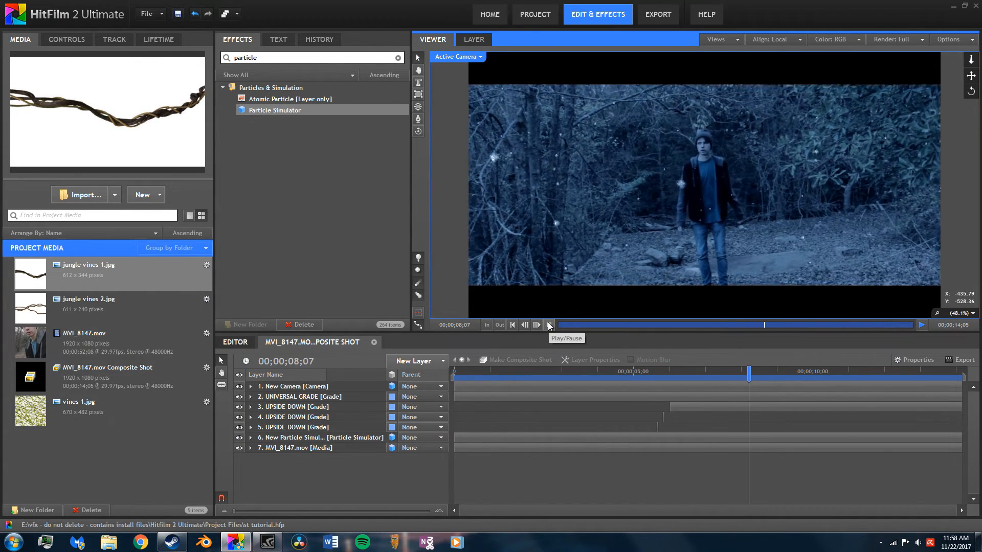
key(space)
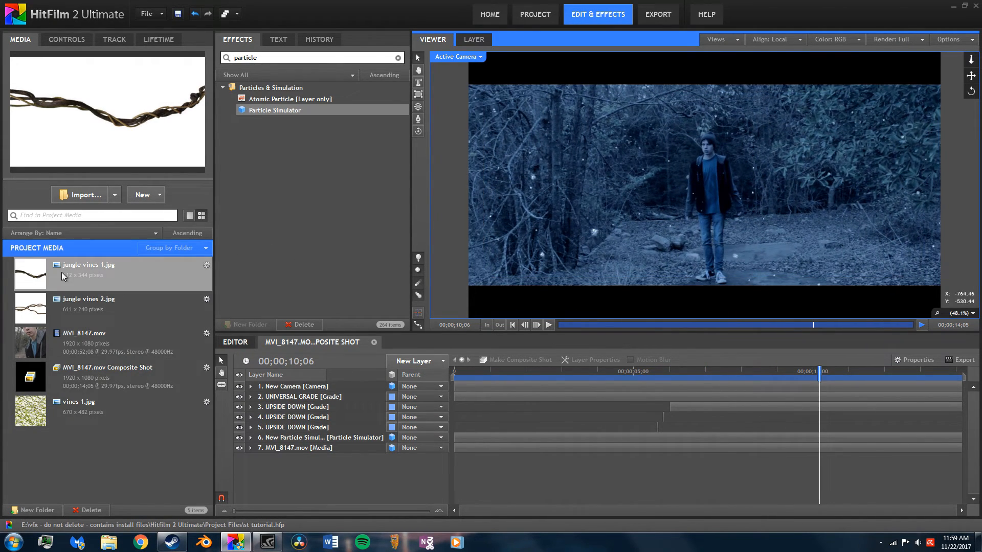
Preview the imported vine images and add jungle vines 1.jpg as a layer directly above MVI_8147.mov
click(75, 402)
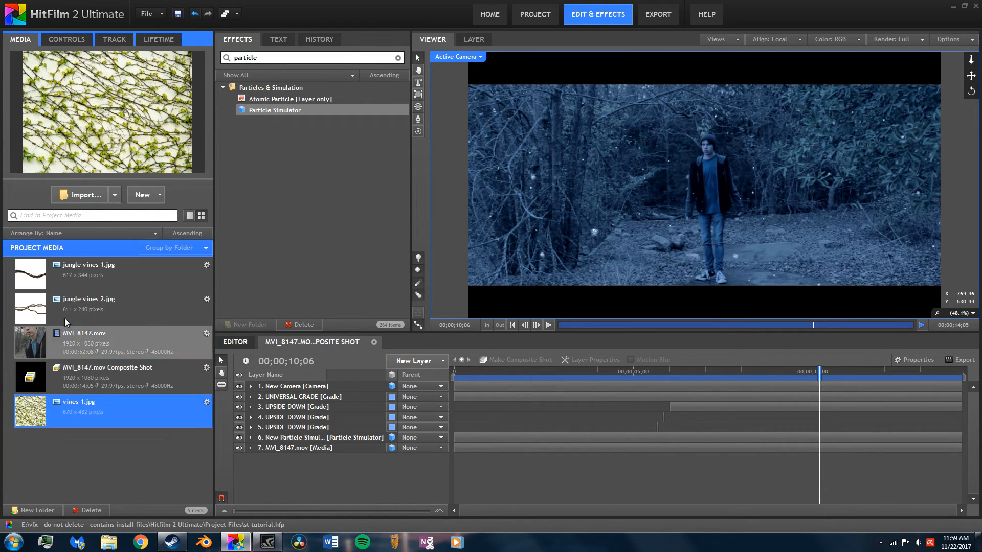
click(64, 307)
click(60, 270)
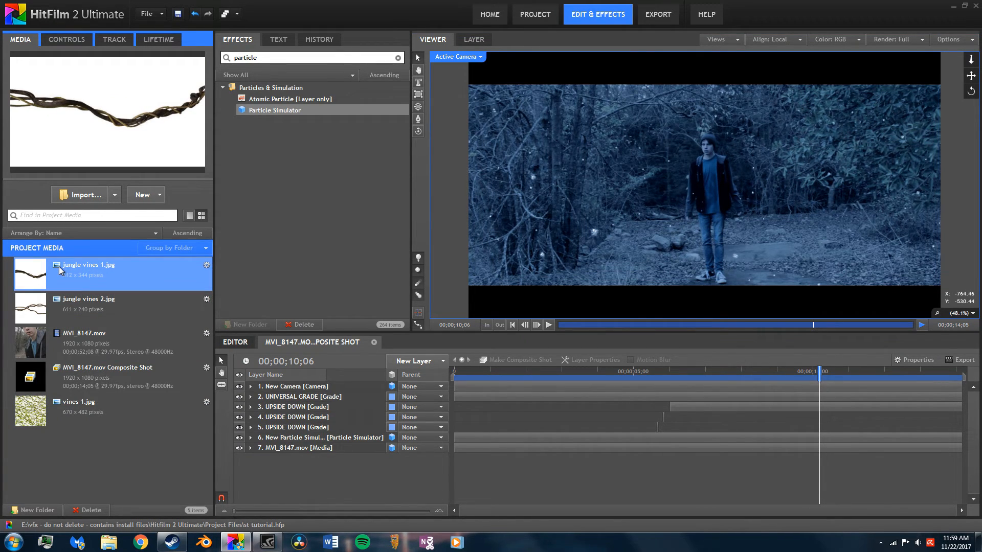
drag(59, 266, 330, 447)
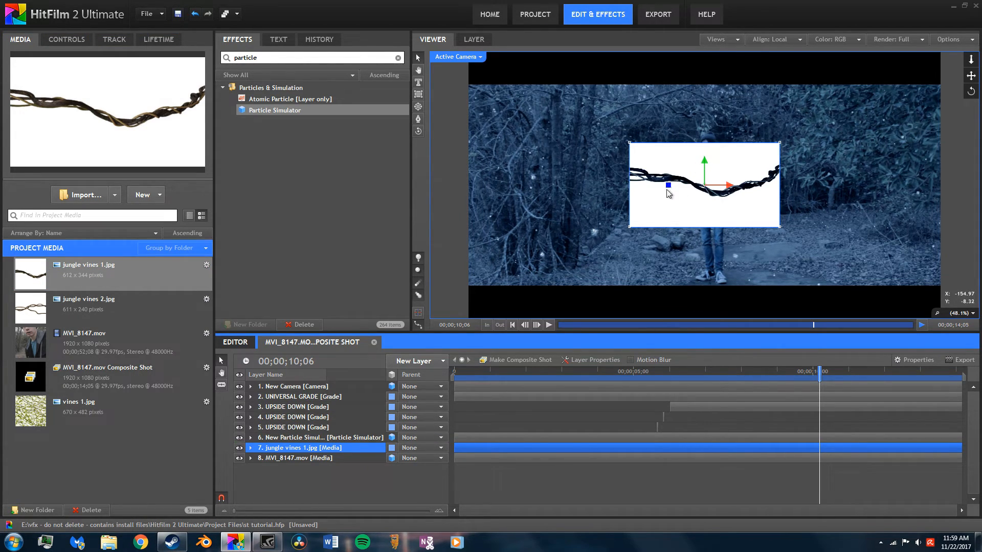
Turn the jungle vines 1.jpg layer into a 3D plane and play the shot to check its movement
click(393, 449)
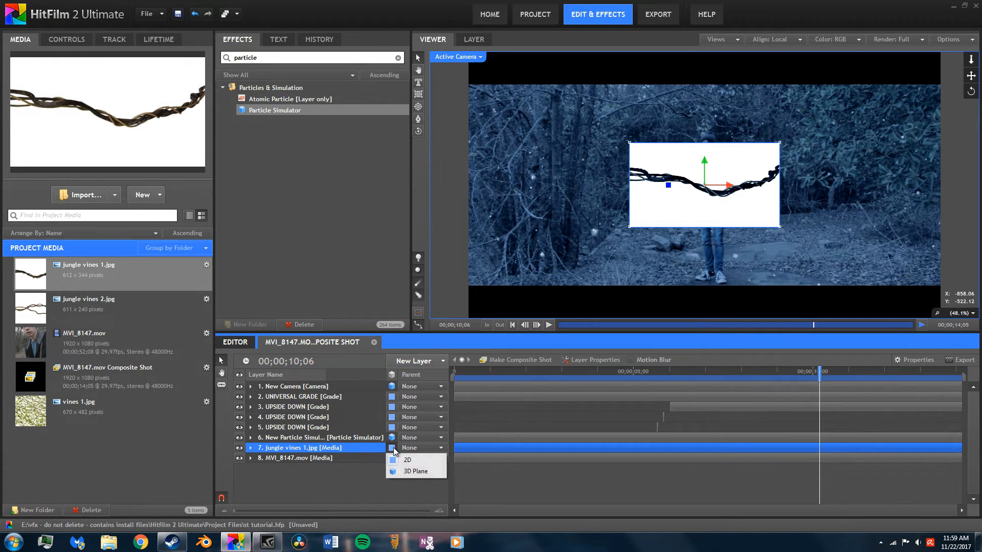
click(414, 472)
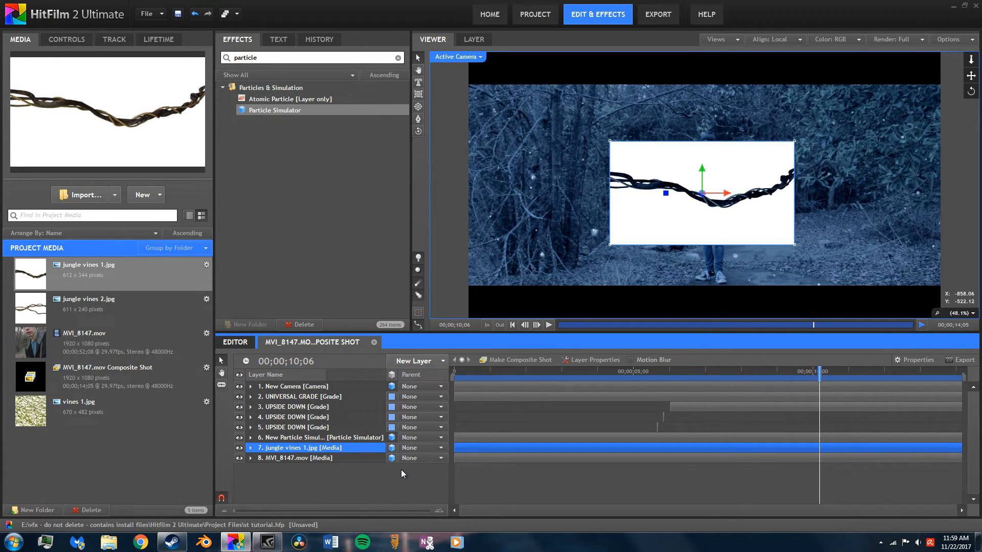
click(551, 325)
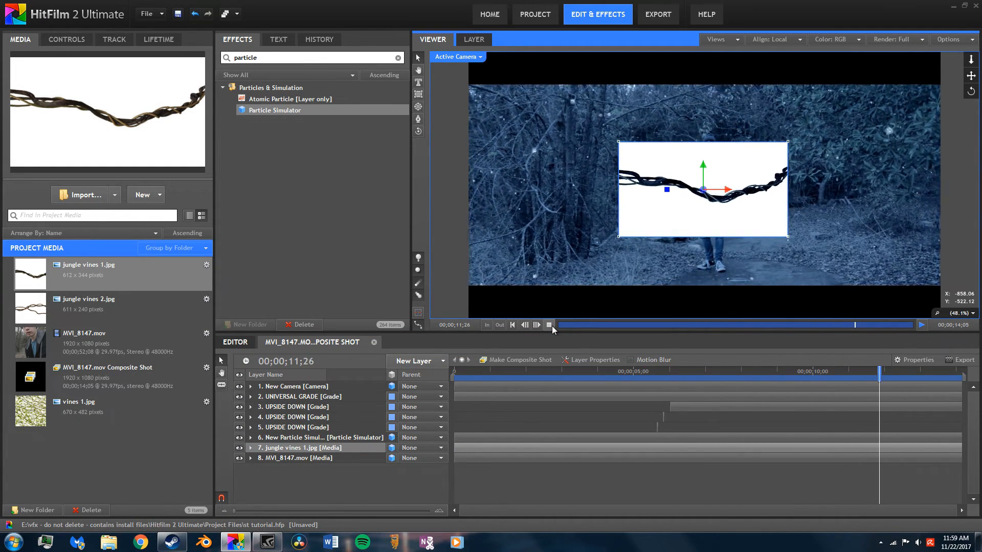
Go to 00;00;07;03 and bring the jungle vines 1.jpg layer closer to the camera at Z position 658
drag(801, 376, 709, 376)
click(67, 40)
click(16, 100)
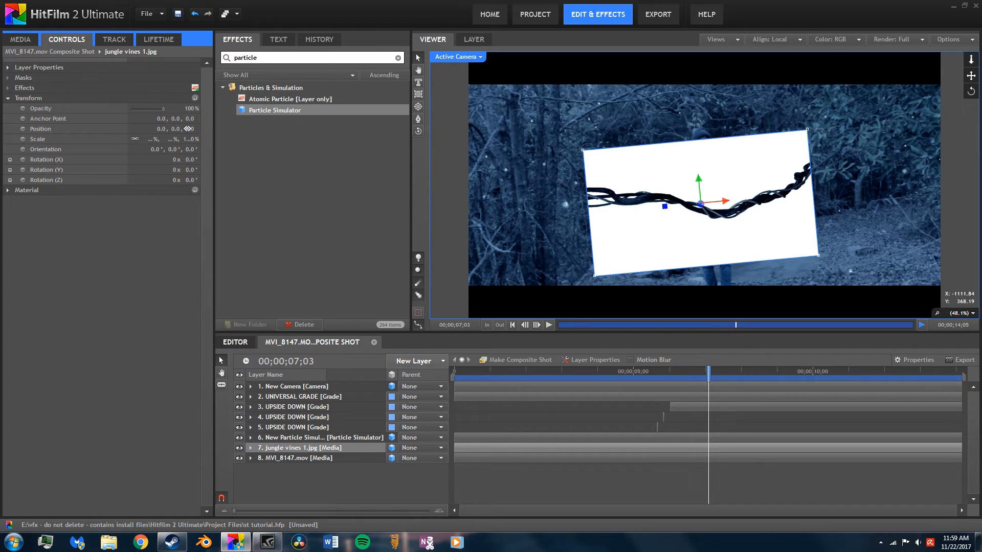
drag(190, 129, 551, 155)
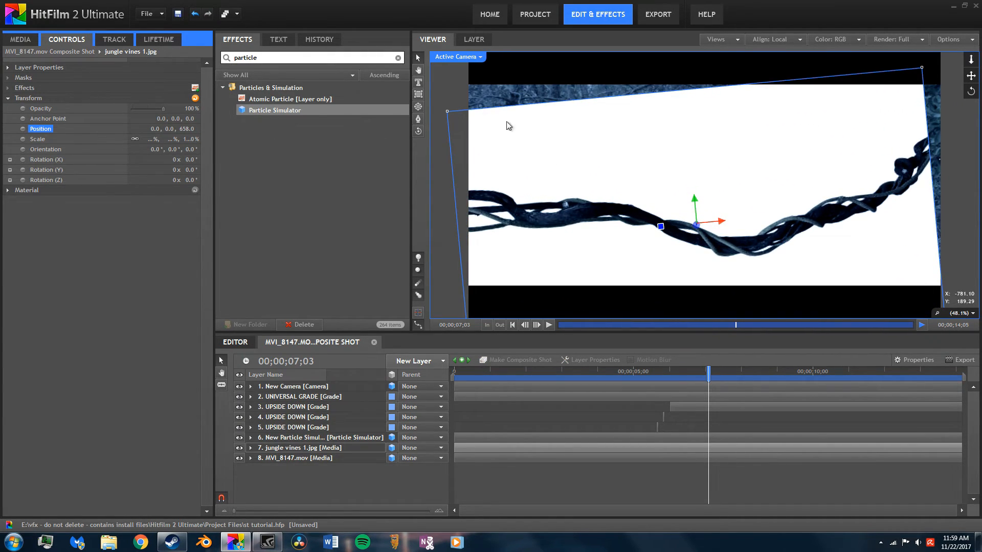
Apply the Luminance Key effect to the jungle vines 1.jpg layer and expand its settings
click(274, 57)
text(lumin)
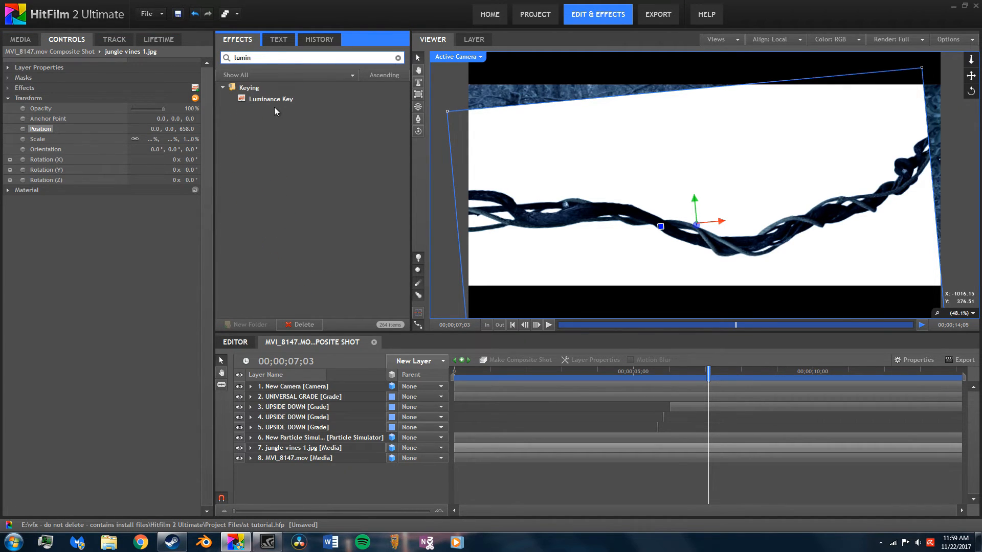
drag(273, 100, 204, 99)
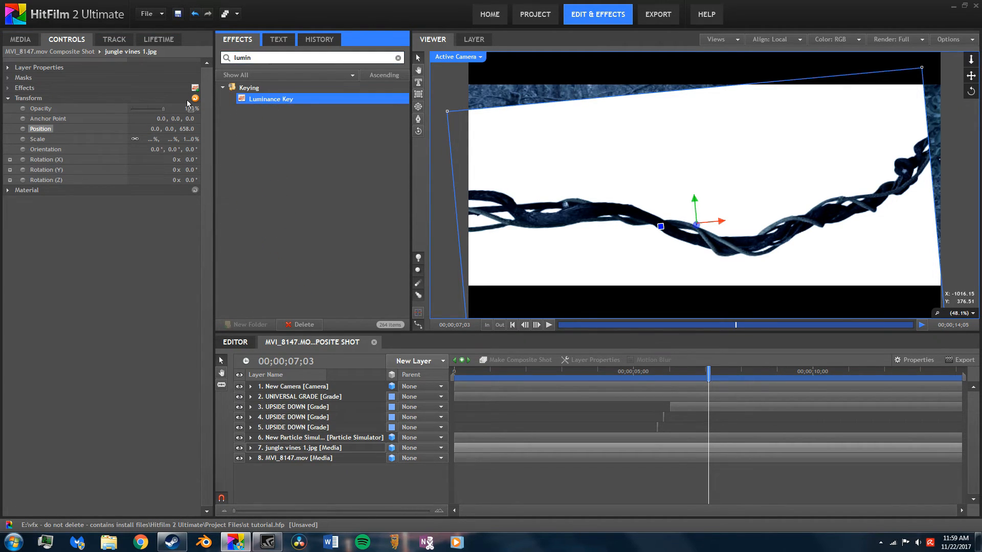
drag(82, 96, 82, 97)
click(19, 99)
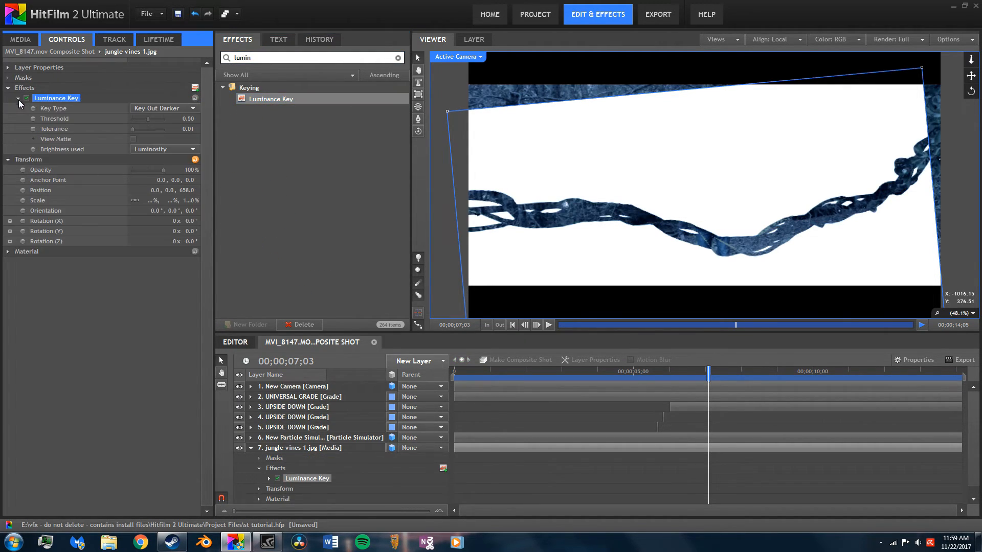
Set the Luminance Key on the vine layer to key out brighter areas with a threshold of 0.62
click(162, 109)
click(163, 128)
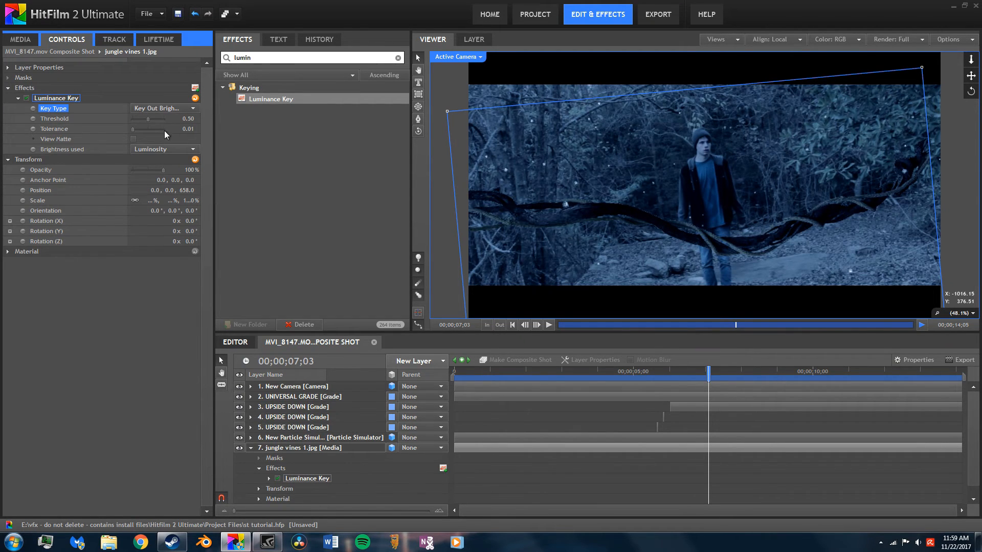
click(145, 119)
drag(148, 119, 149, 118)
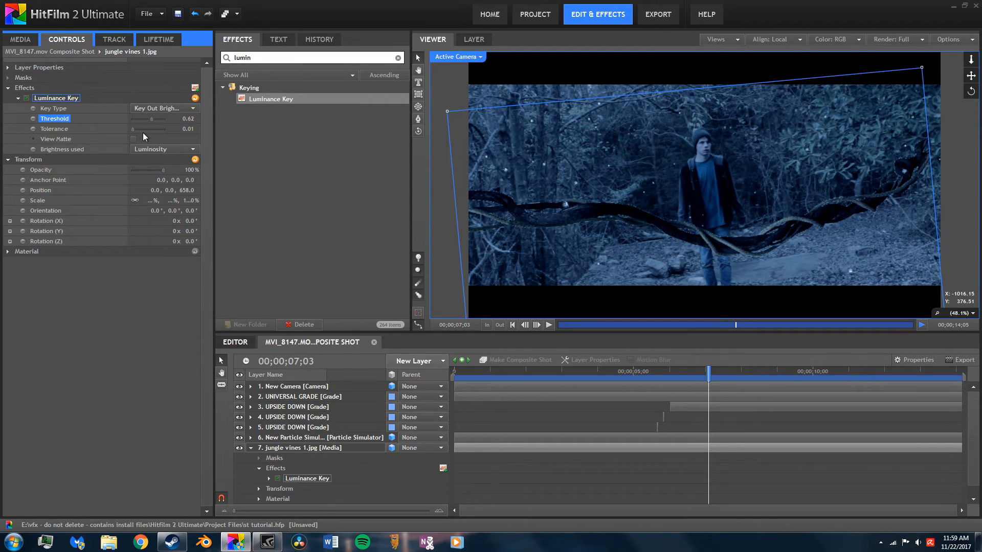
Apply the Blur effect to the jungle vines 1.jpg layer with a 2 px radius and 1 iteration
double_click(296, 58)
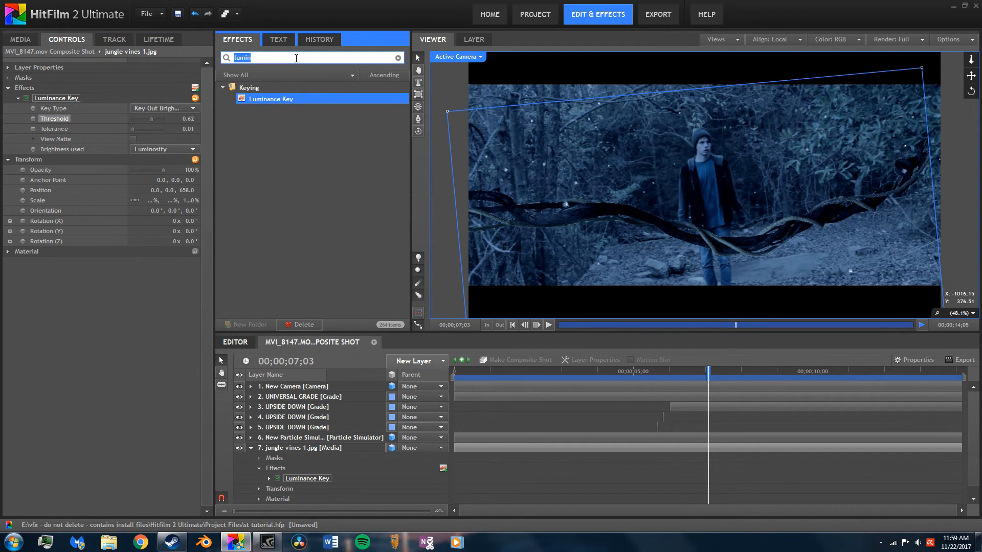
text(blur)
drag(262, 122, 117, 159)
click(18, 160)
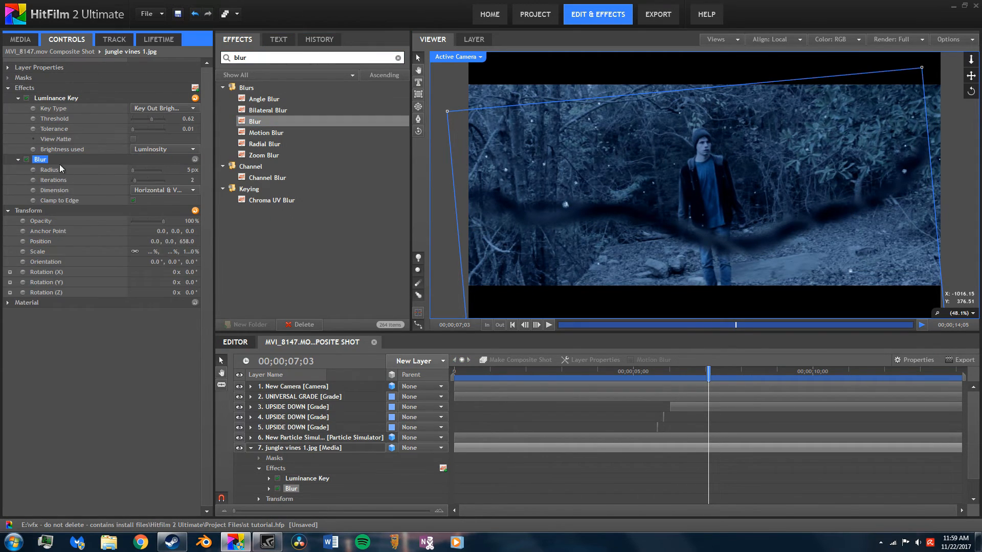
key(Return)
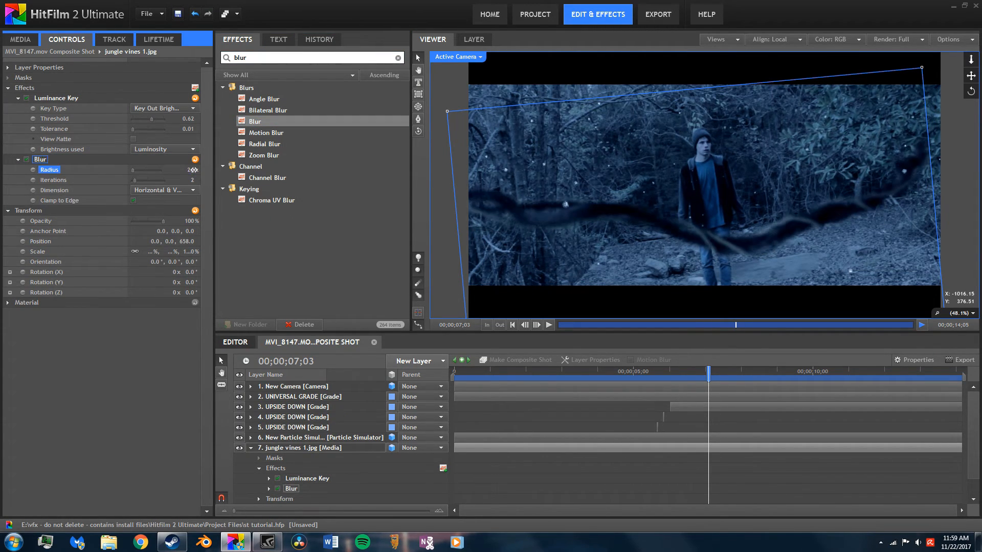
drag(135, 180, 132, 181)
Rotate the vine to about 325.4° on Z, shrink it, and move it to about -261.5, 142.2, 755 in the frame's upper left
drag(661, 225, 675, 246)
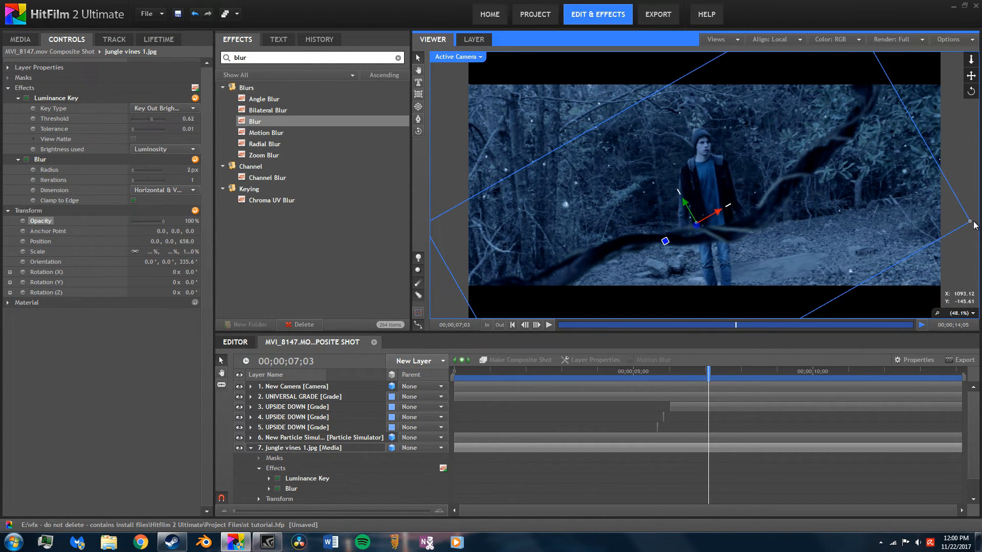
drag(971, 222, 922, 226)
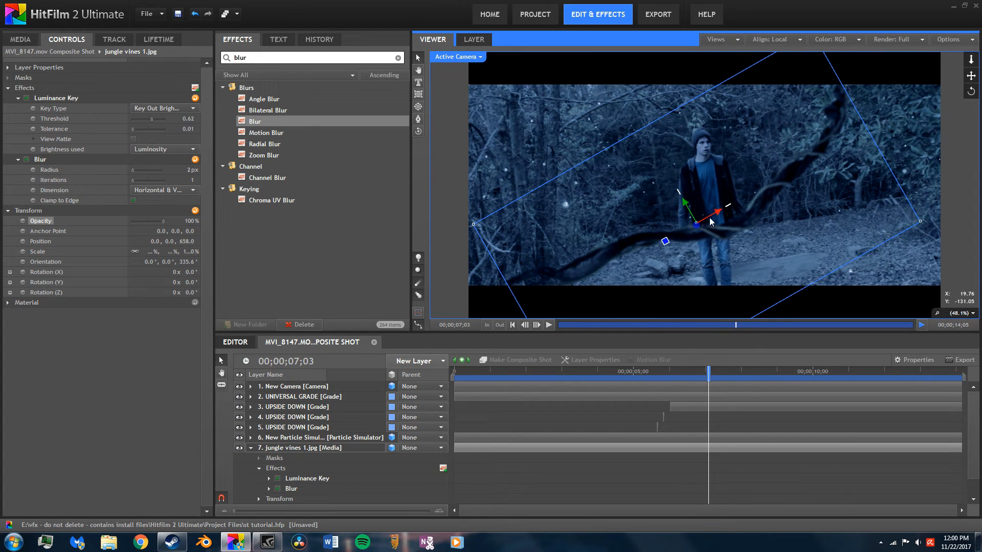
drag(693, 213, 580, 136)
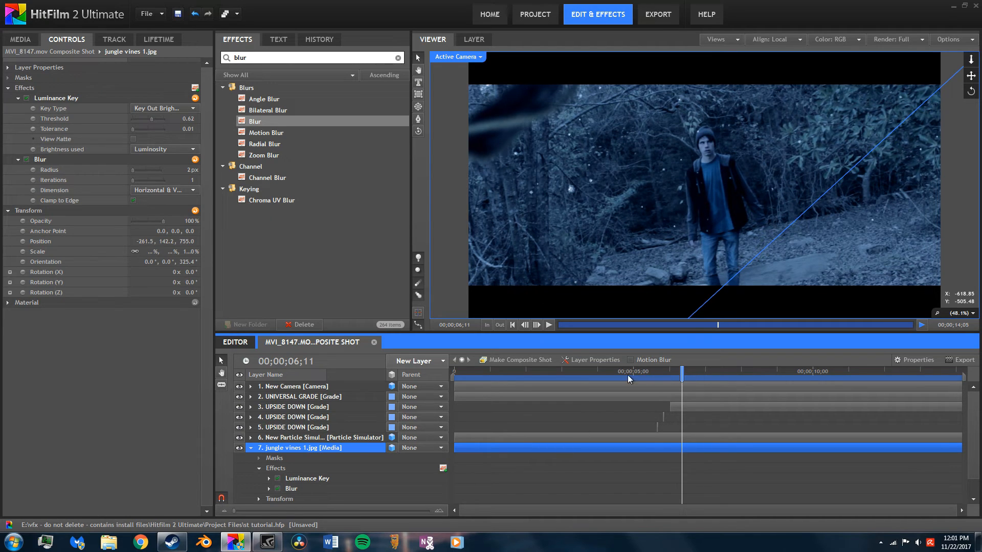
Refine the vine's placement to about -272.7, 197.3, 755 with a Z orientation of about 318.1°, and play the shot
key(space)
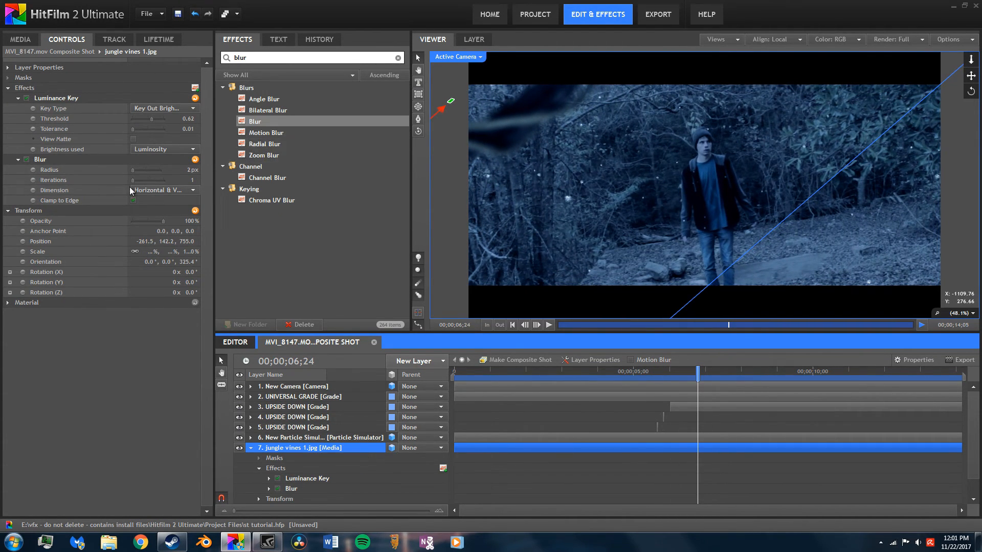
scroll(536, 194, down, 2)
drag(464, 135, 401, 103)
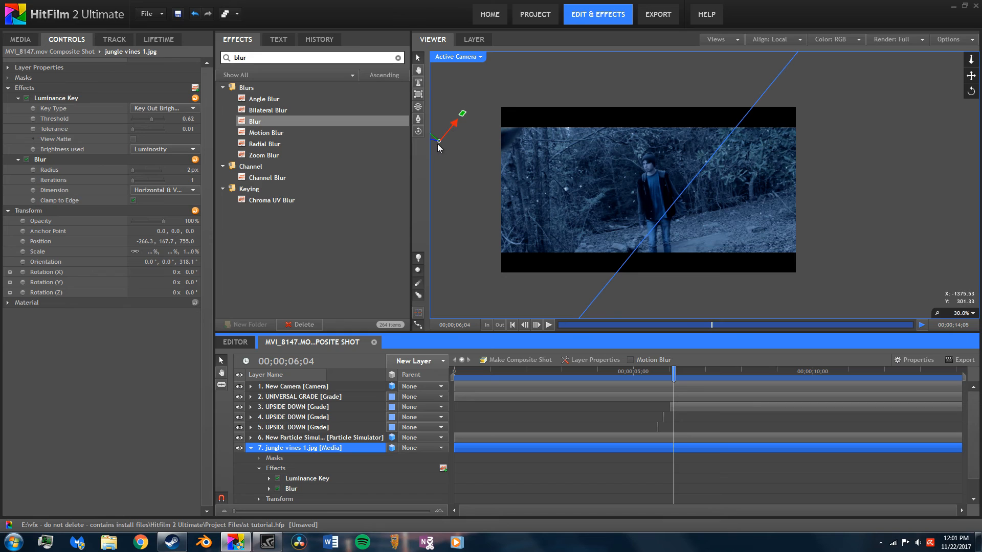
drag(438, 146, 430, 124)
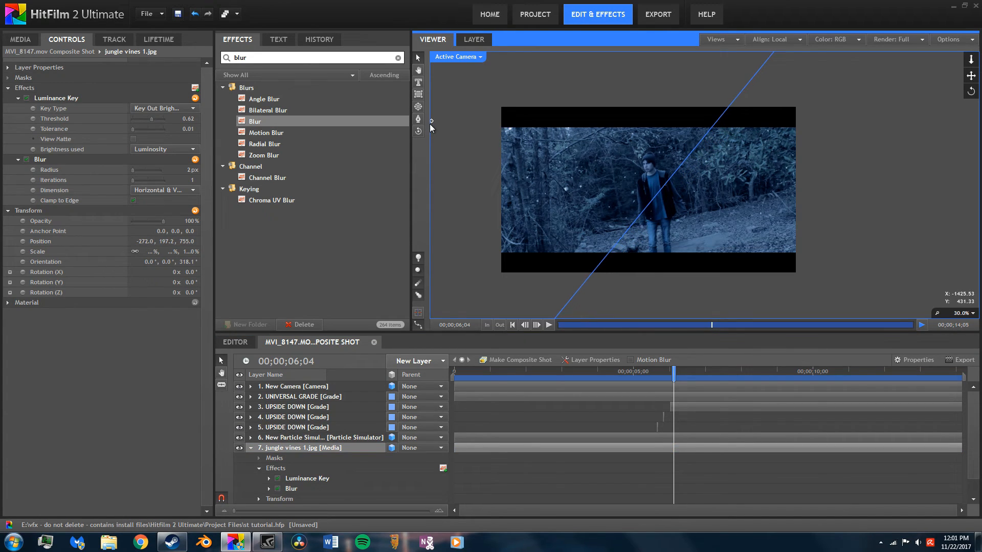
click(749, 419)
click(550, 326)
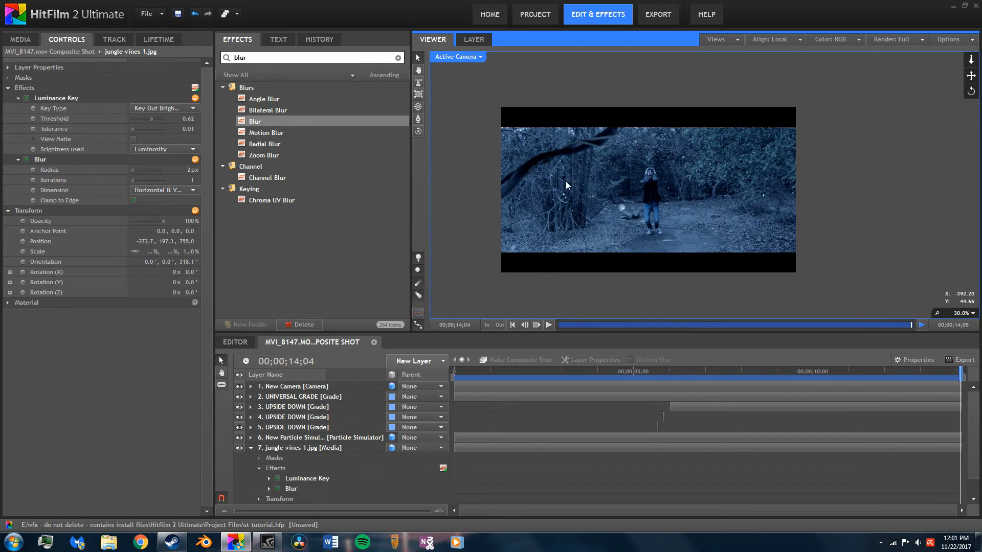
Apply Brightness & Contrast to jungle vines 1.jpg with contrast at -25, and scrub back through the shot to check it
scroll(529, 176, up, 2)
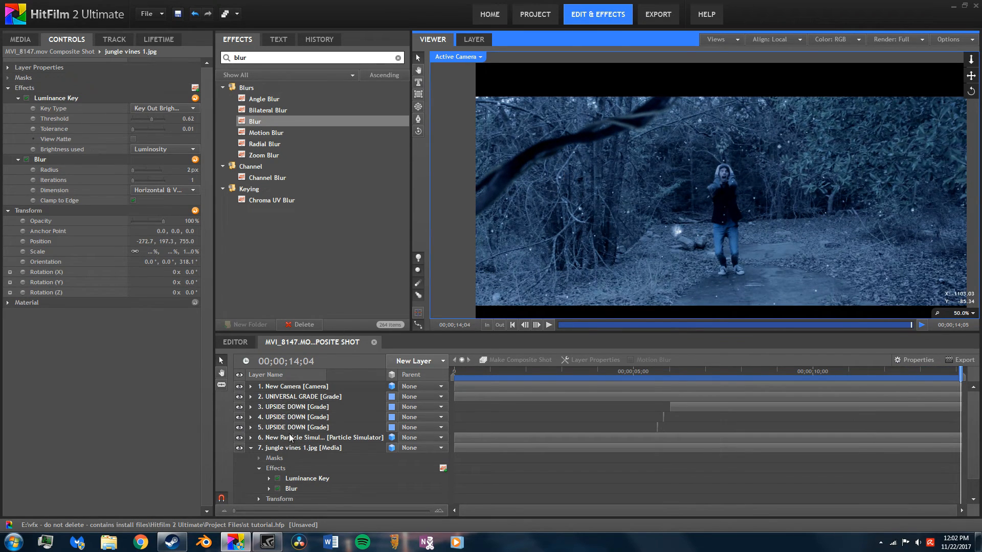
click(314, 450)
click(256, 58)
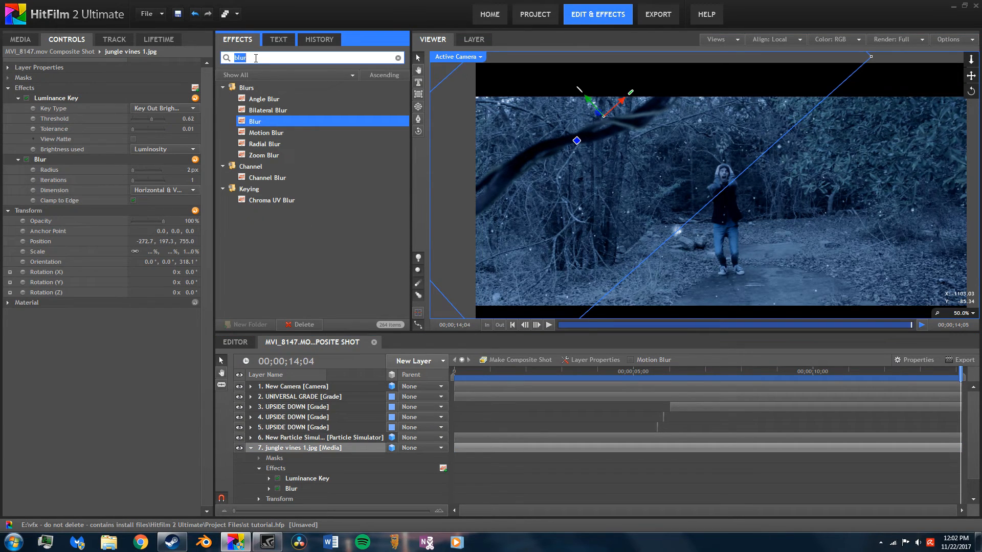
text(cont)
drag(293, 114, 124, 185)
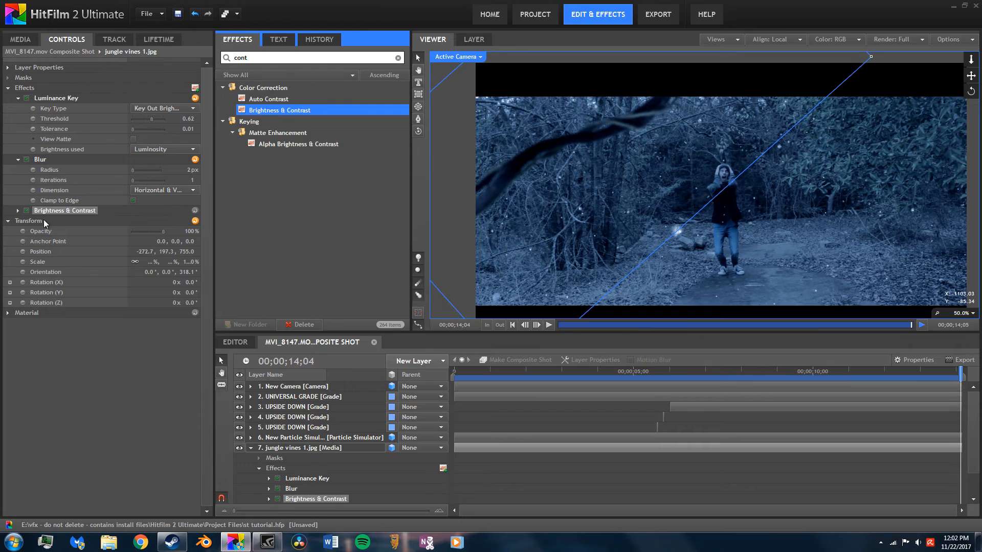
click(18, 211)
drag(182, 232, 180, 232)
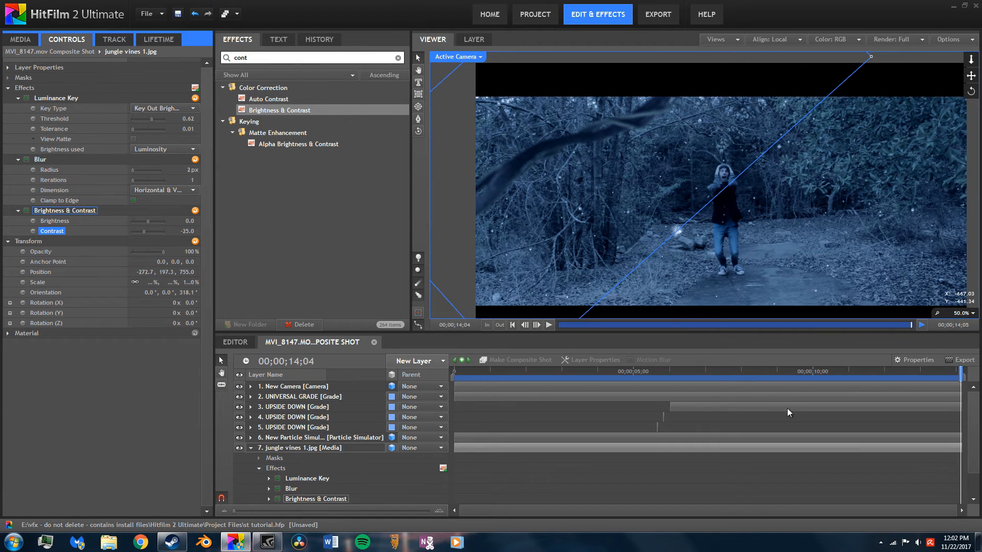
click(858, 463)
drag(839, 372, 688, 371)
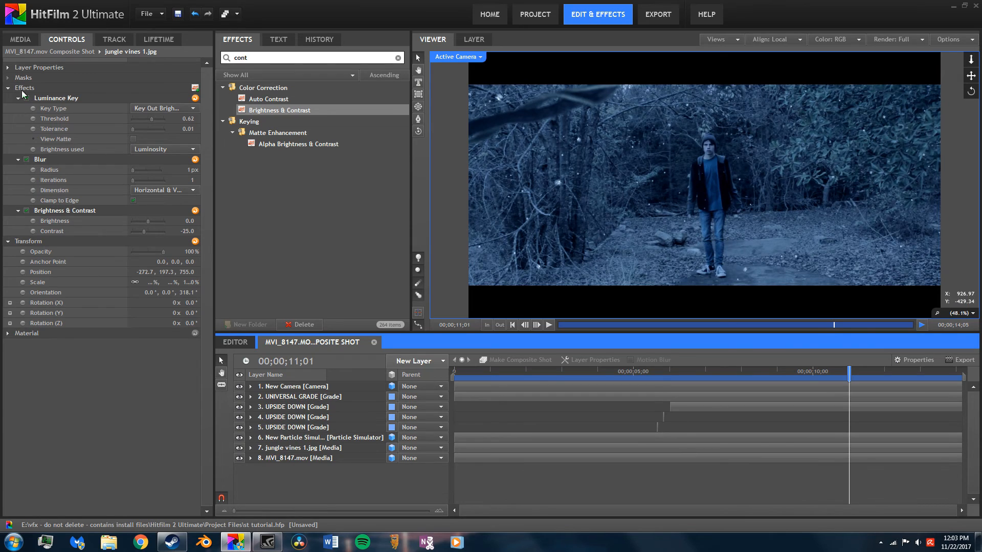
Add jungle vines 2.jpg as a layer directly beneath jungle vines 1.jpg
click(21, 39)
drag(84, 306, 335, 451)
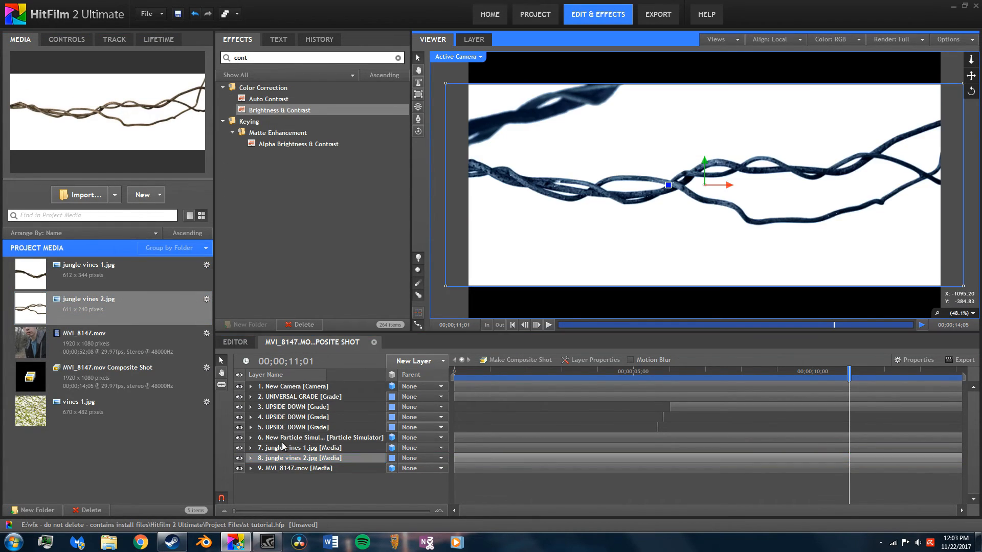
Copy the Luminance Key and Blur effects from jungle vines 1.jpg onto the jungle vines 2.jpg layer
click(283, 447)
click(66, 39)
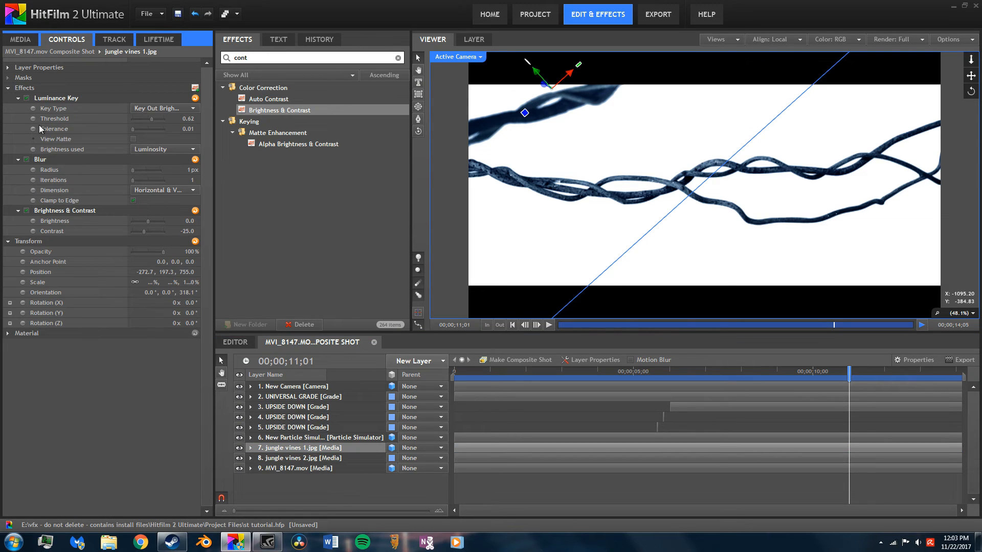
click(50, 99)
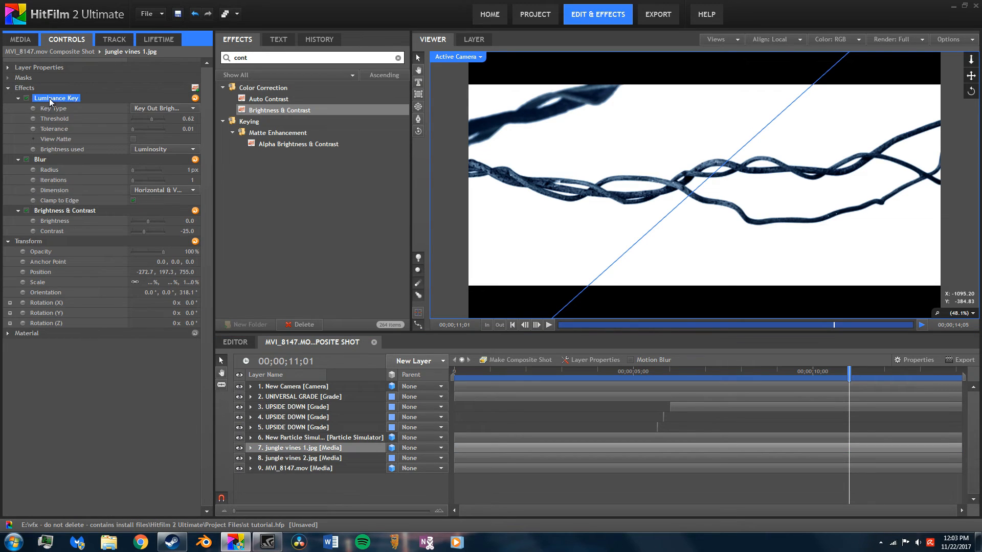
click(314, 458)
key(ctrl+v)
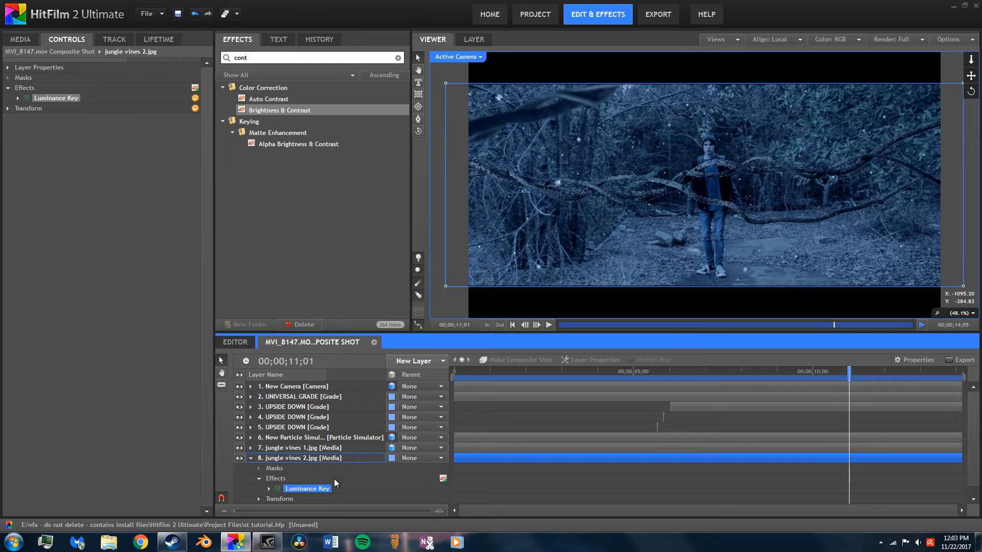
click(314, 449)
click(35, 160)
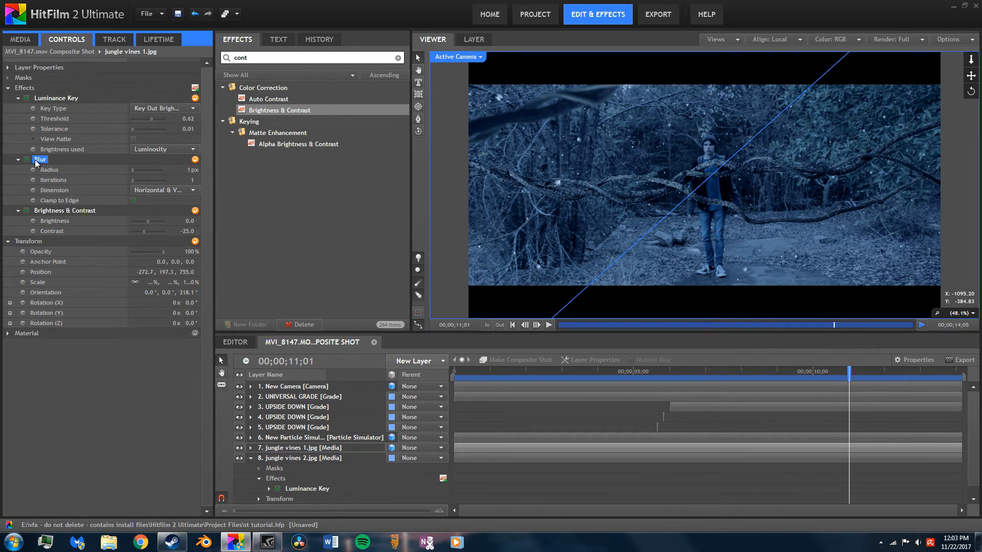
click(296, 462)
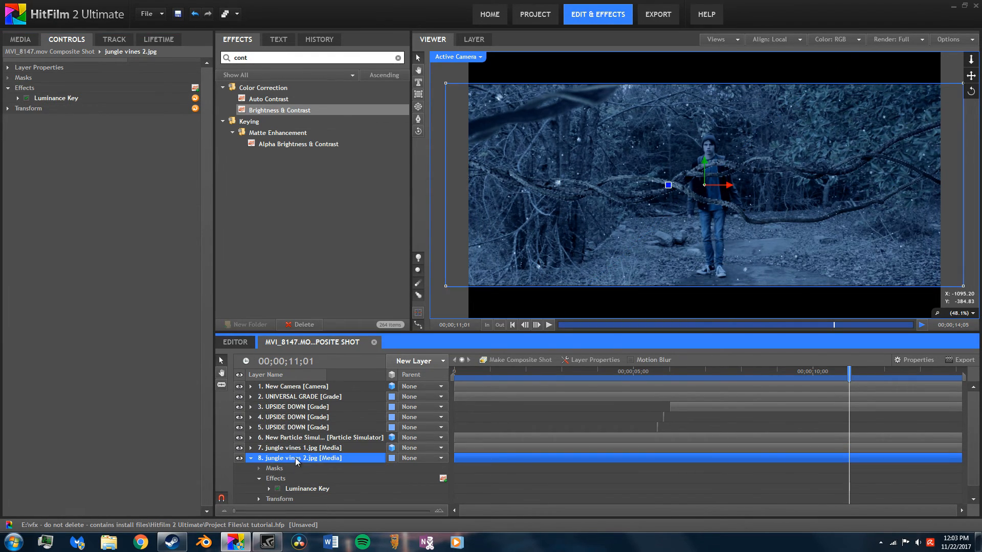
key(ctrl+v)
Copy the Brightness & Contrast effect from jungle vines 1.jpg onto jungle vines 2.jpg and scrub to 00;00;11;13
click(295, 438)
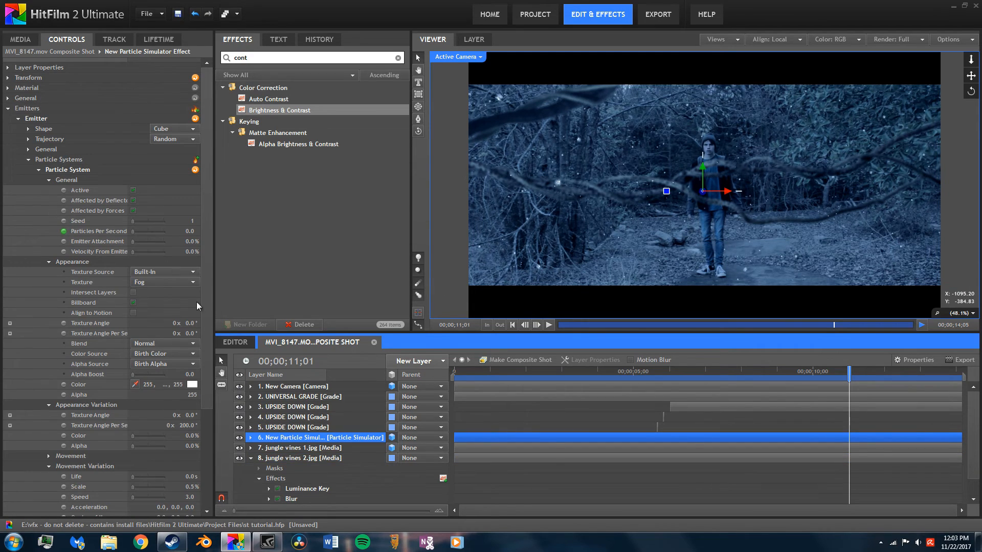
click(306, 450)
click(82, 210)
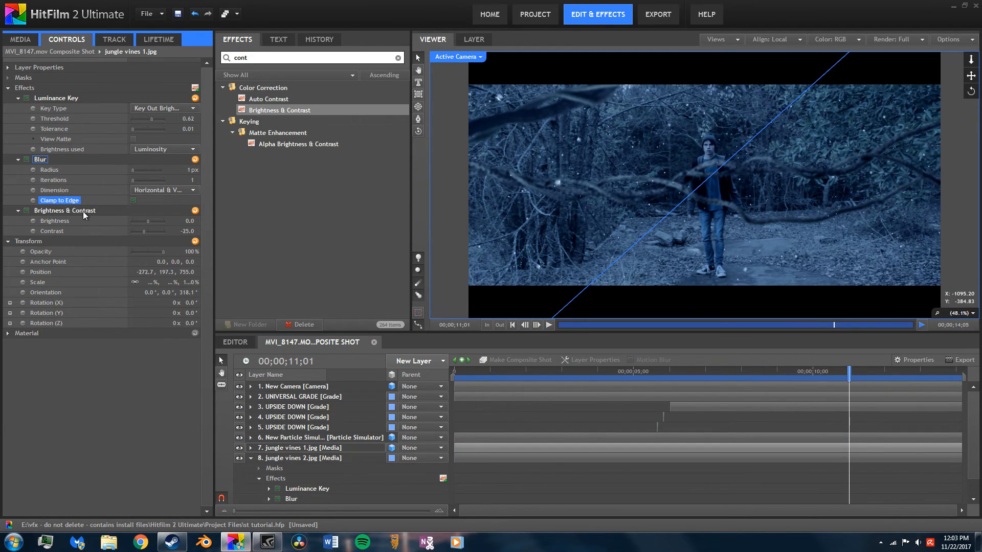
click(324, 457)
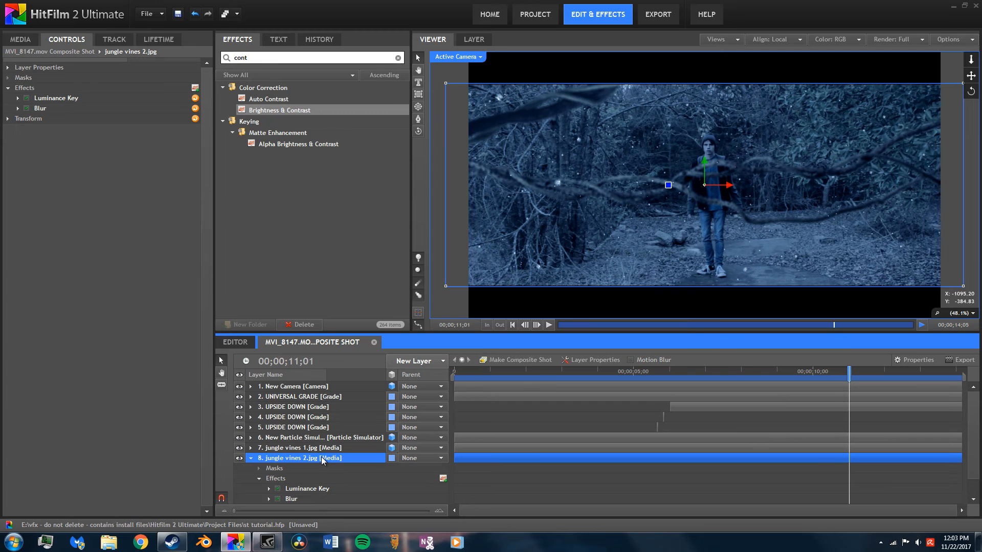
key(ctrl+v)
mouse_move(849, 371)
mouse_down()
mouse_move(798, 371)
mouse_move(863, 371)
mouse_up()
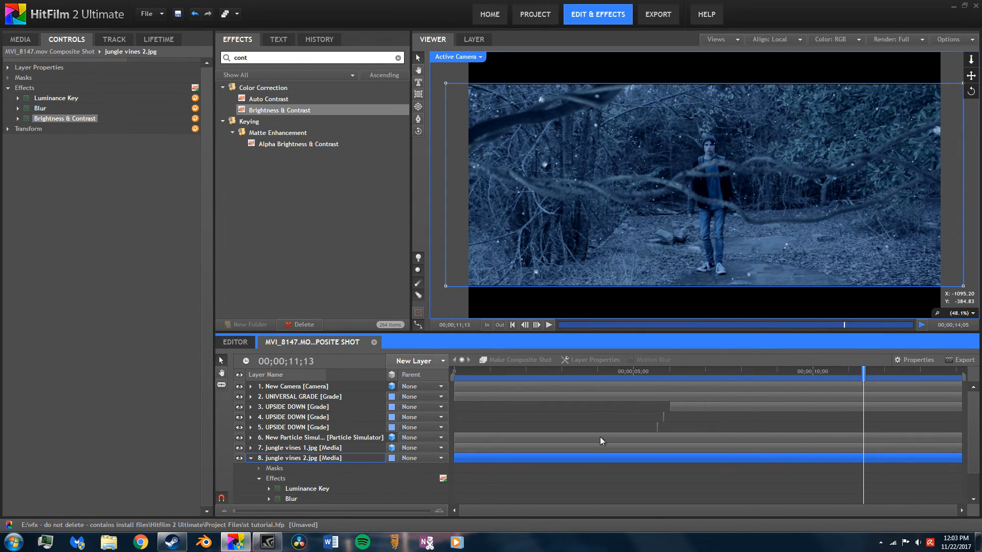
Set the contrast in the Brightness & Contrast effect on jungle vines 2.jpg to 4
click(592, 462)
scroll(655, 225, down, 3)
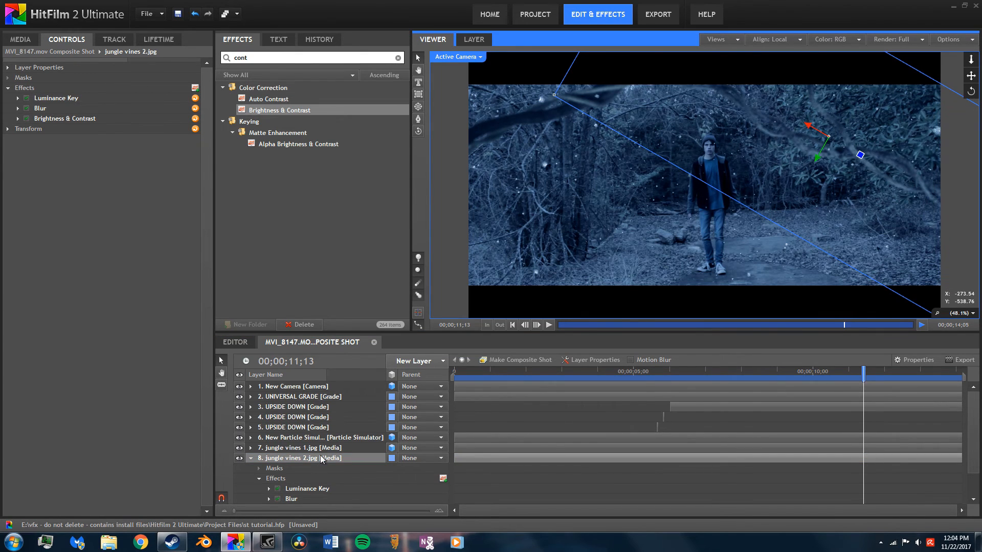
click(321, 459)
scroll(320, 459, down, 1)
click(306, 478)
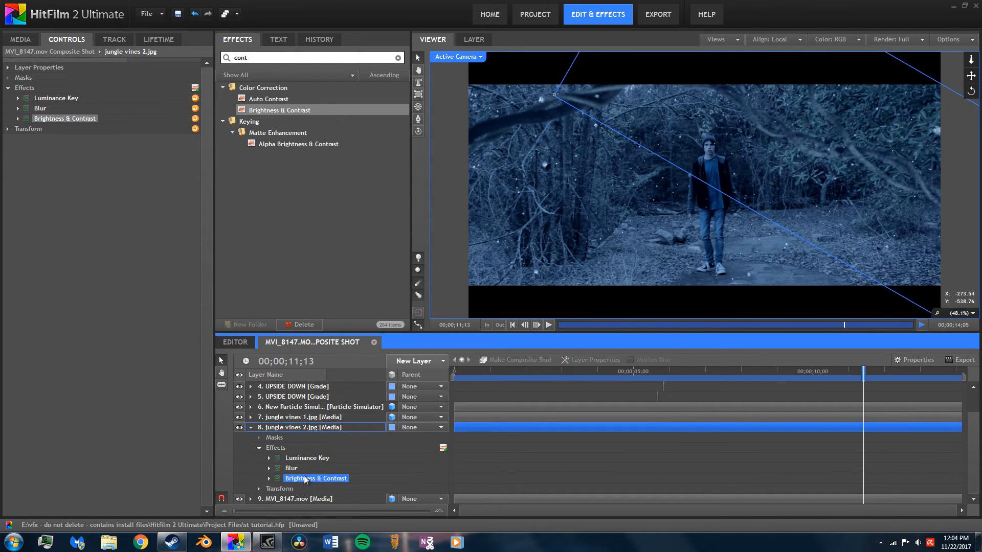
double_click(42, 116)
drag(186, 137, 194, 140)
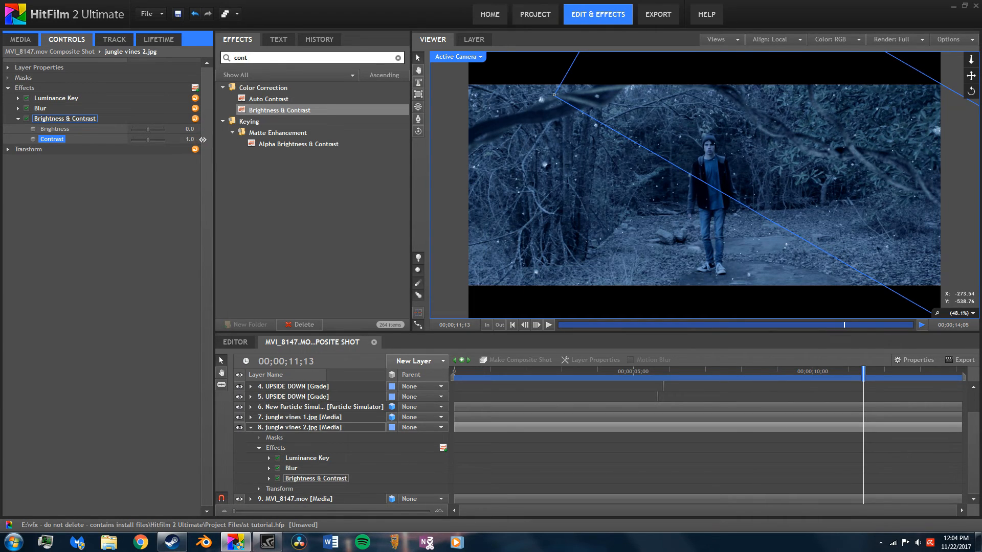
Make jungle vines 2.jpg a 3D layer and move it toward the camera to position 413.2, 82.3, 1048.3
click(358, 427)
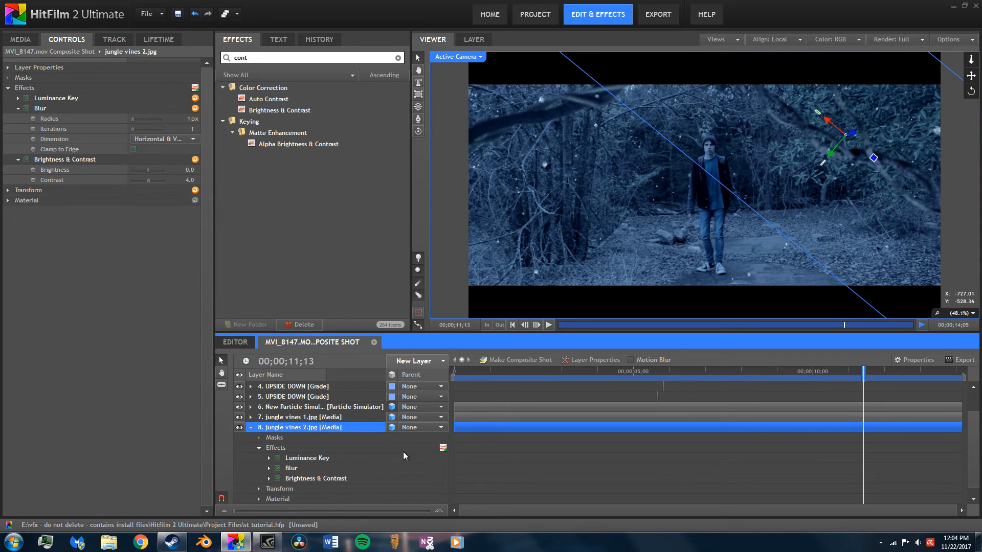
drag(852, 132, 897, 118)
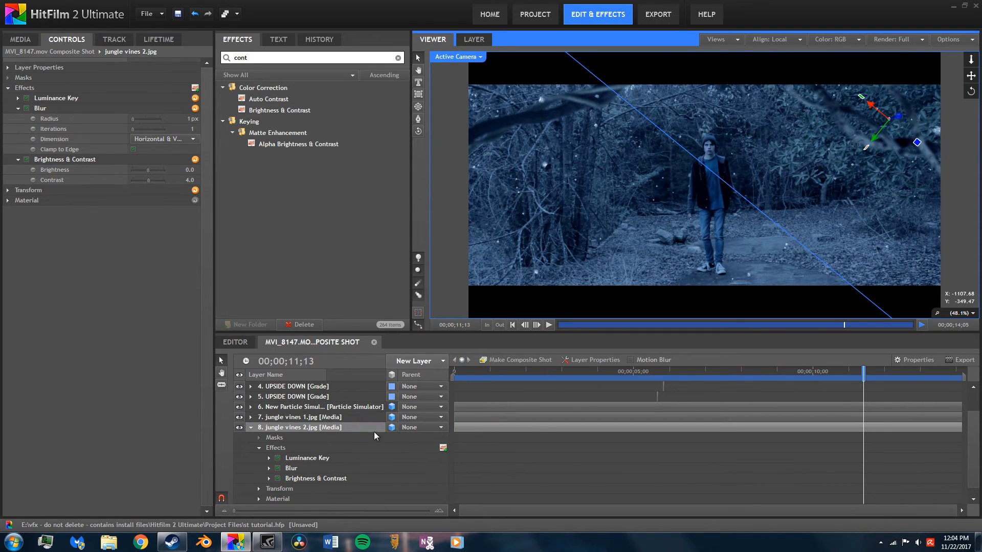
click(382, 431)
click(16, 191)
click(15, 191)
click(16, 190)
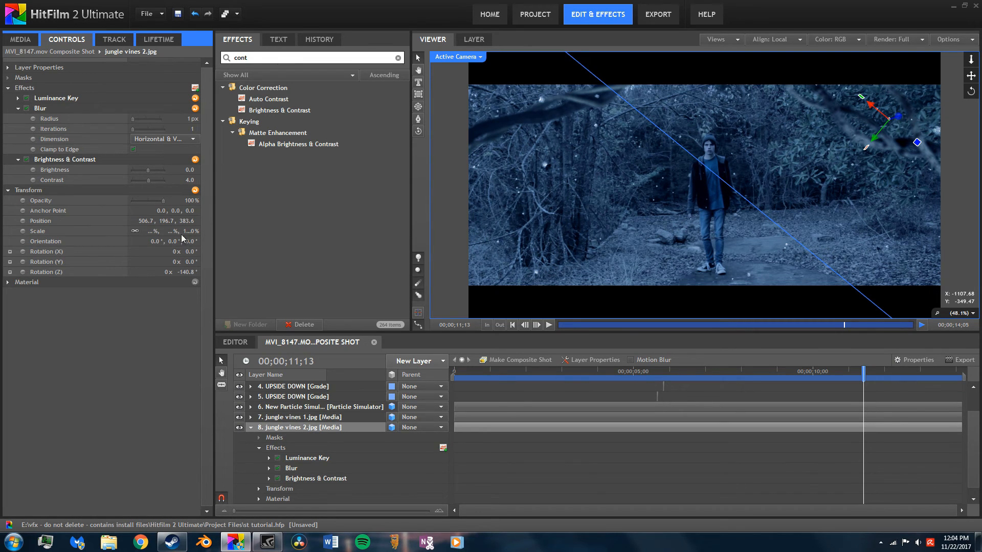
drag(189, 220, 312, 223)
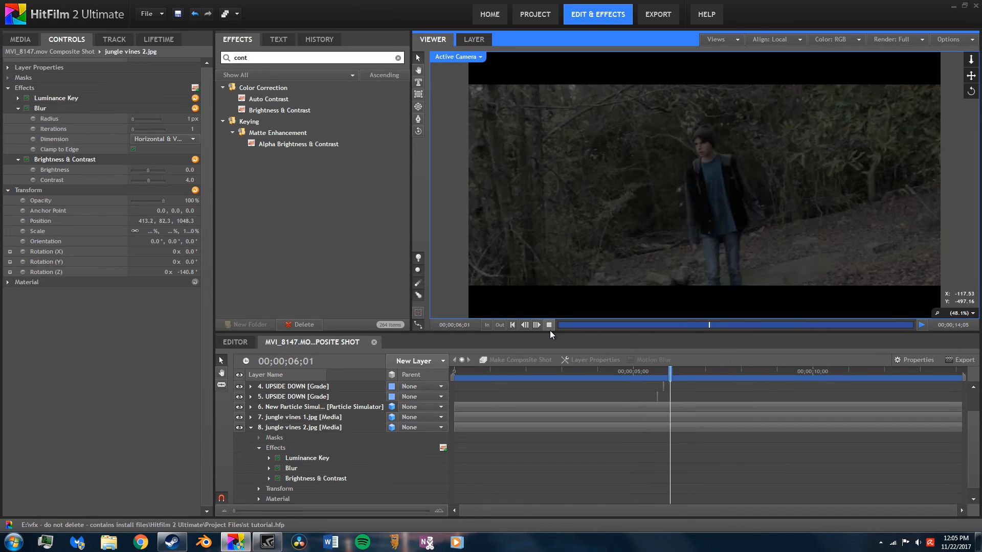
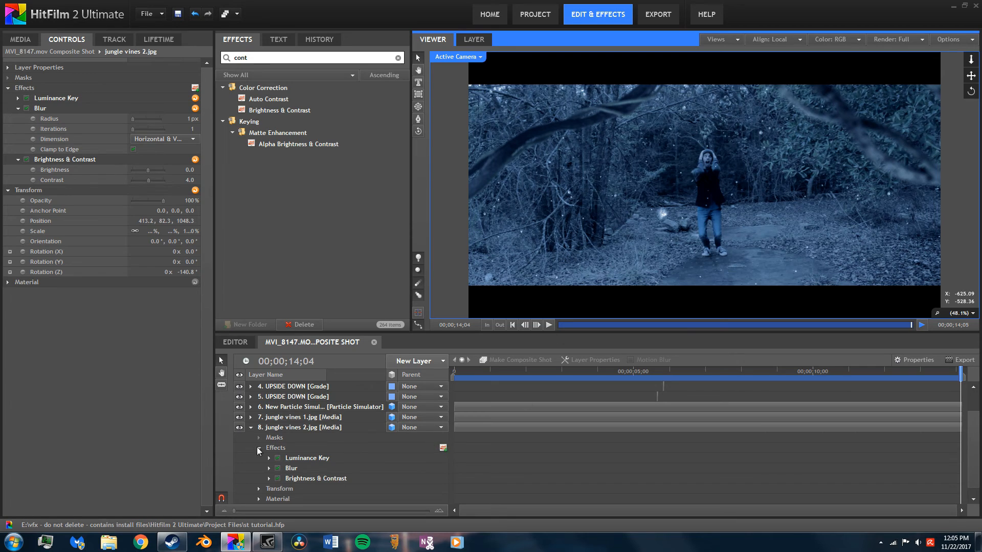
Duplicate the jungle vines 2.jpg layer, then flip the copy around and move it across the lower-left foreground of the shot
click(251, 428)
click(31, 40)
drag(31, 307, 327, 469)
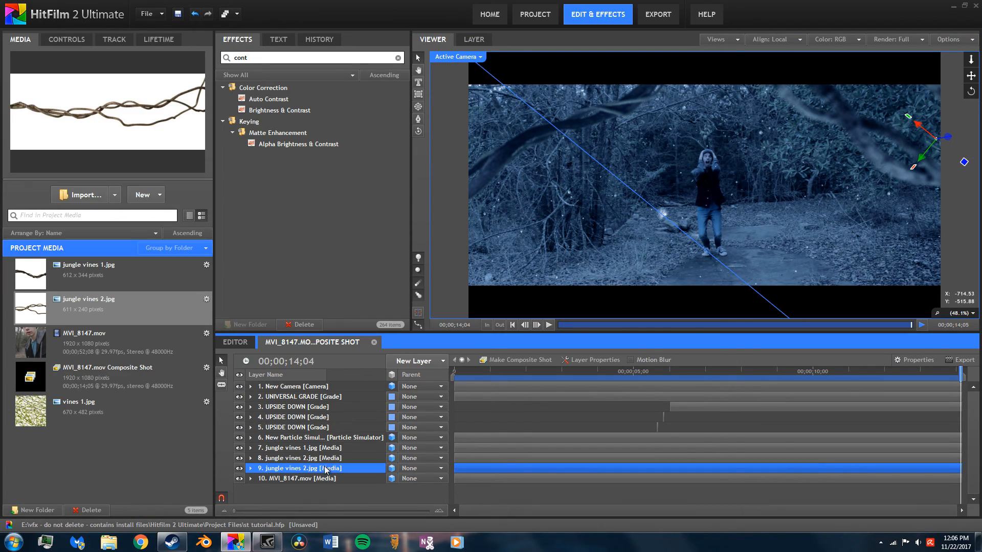
drag(894, 125, 716, 210)
scroll(804, 225, down, 3)
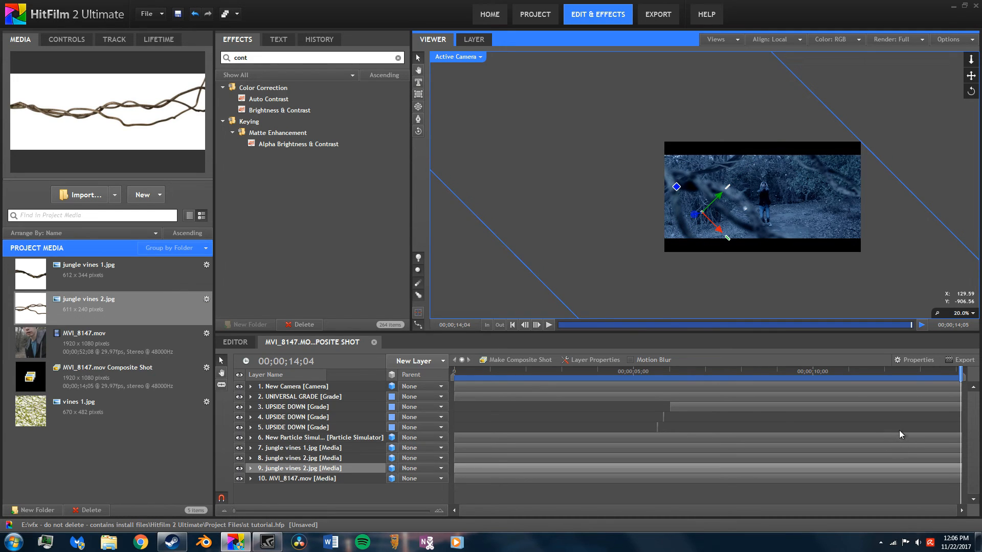
Scale the view to fit, play back the shot and scrub to 00;00;12;01 to check the vines
drag(893, 383, 750, 392)
click(966, 313)
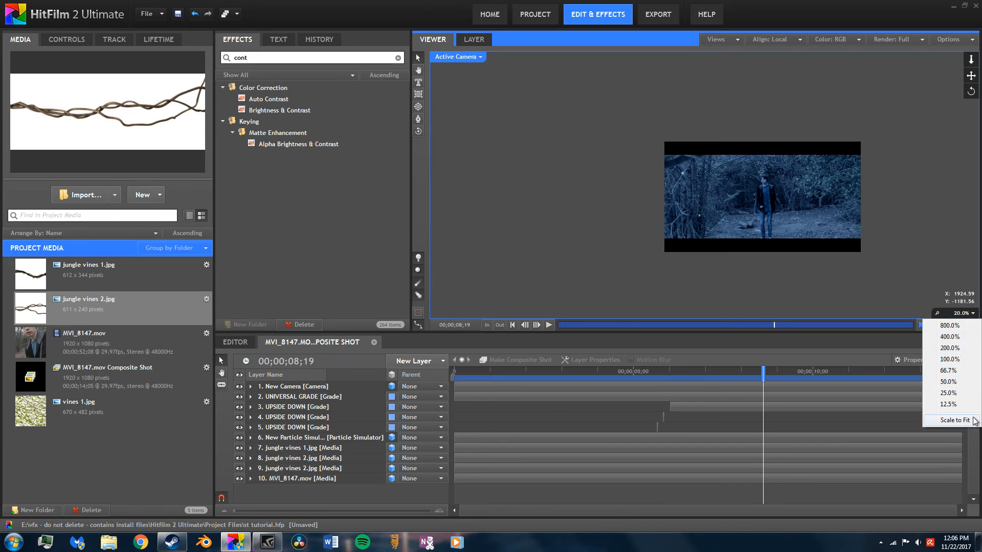
click(951, 421)
click(548, 325)
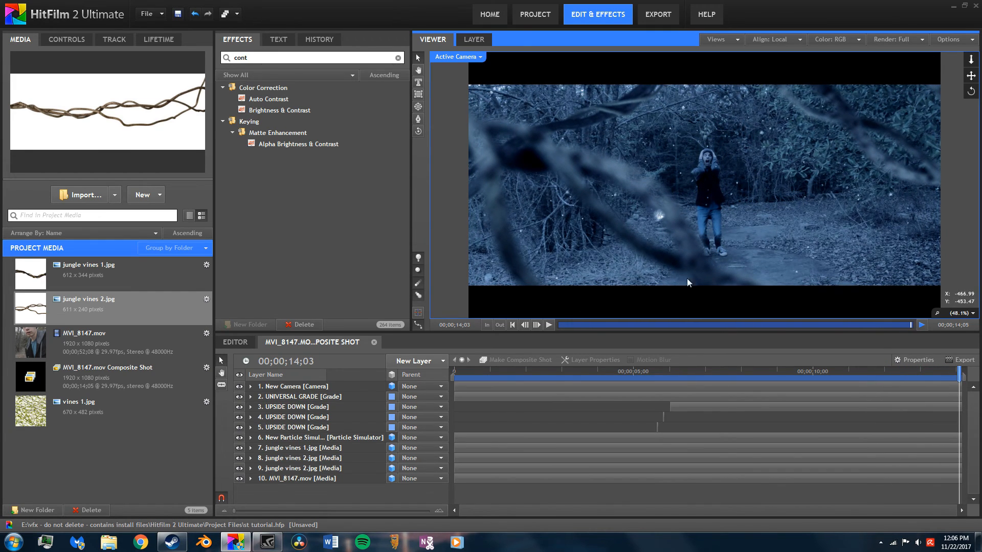
click(874, 377)
drag(872, 377, 885, 377)
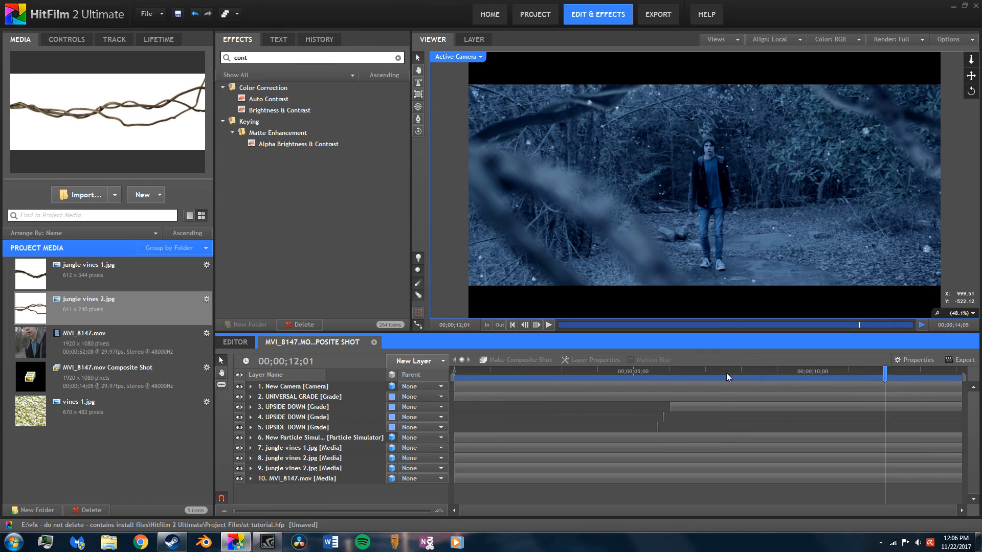
Set the Blur on the lower jungle vines 2.jpg layer to a 1 px radius with 2 iterations and preview the shot
click(314, 473)
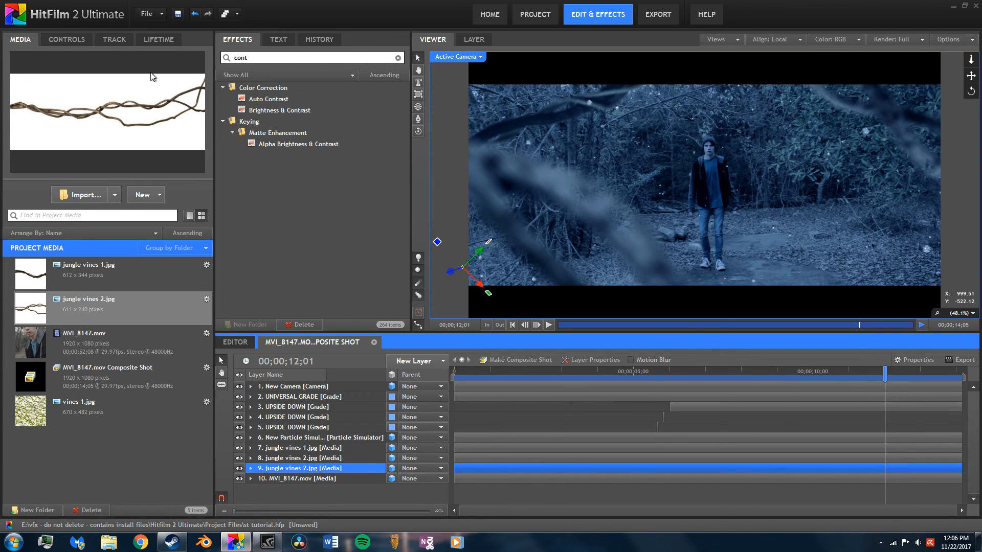
click(67, 39)
click(8, 88)
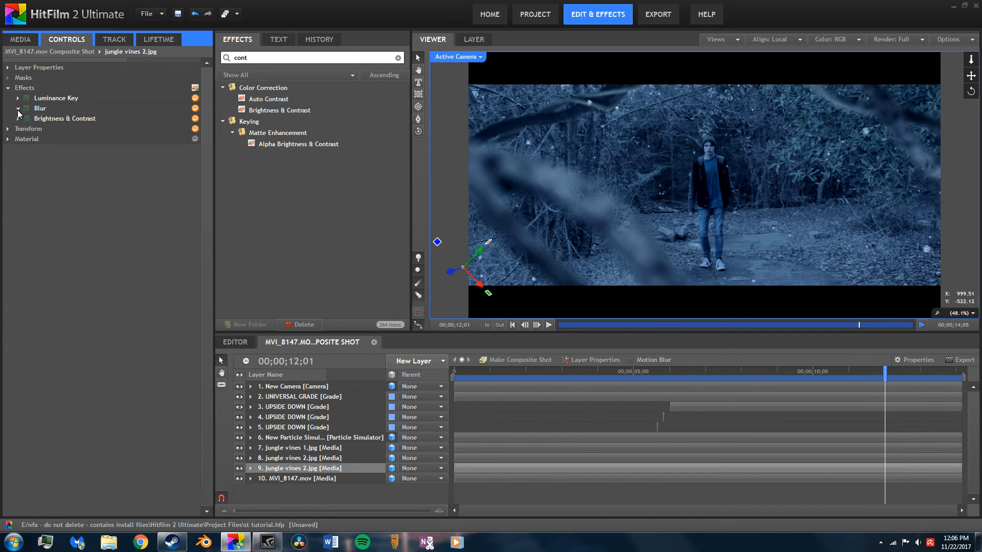
click(18, 108)
click(195, 120)
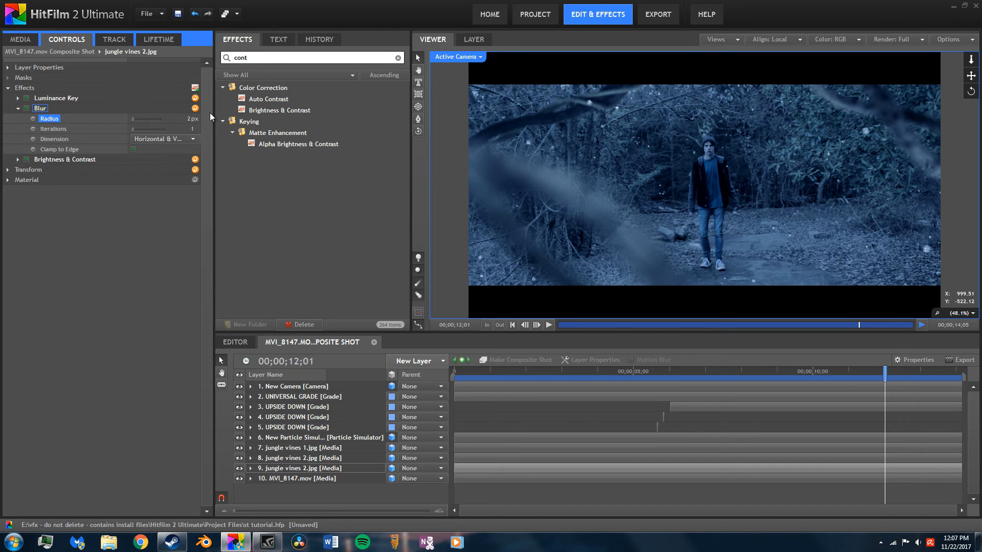
click(762, 421)
key(space)
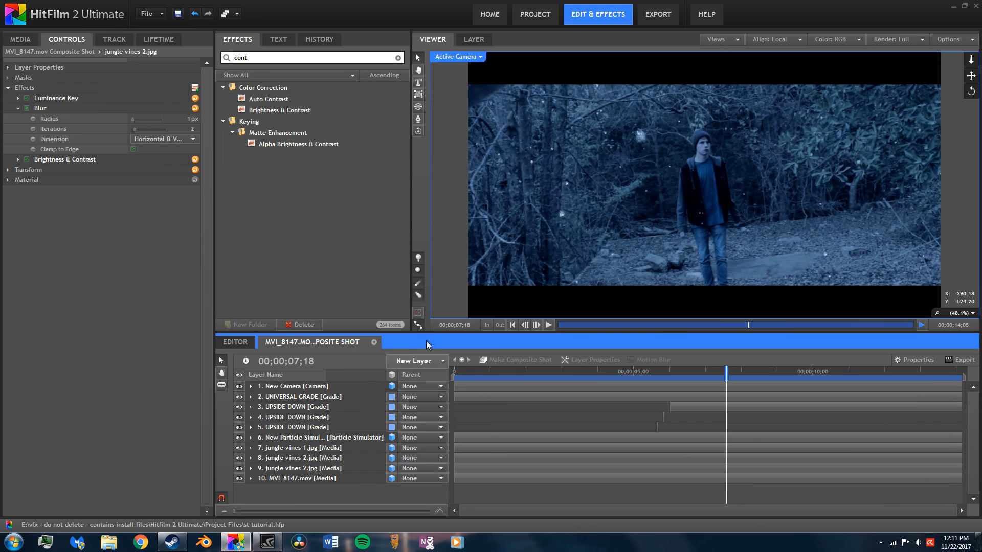
Add a grade layer named flicker and trim it to a short segment starting at 00;00;07;18
click(429, 362)
click(430, 433)
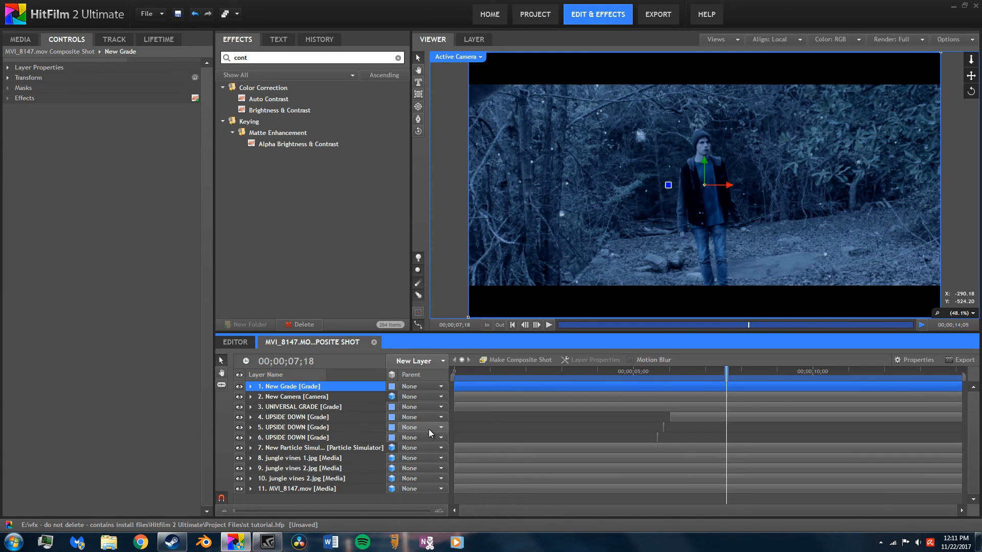
text(flicker)
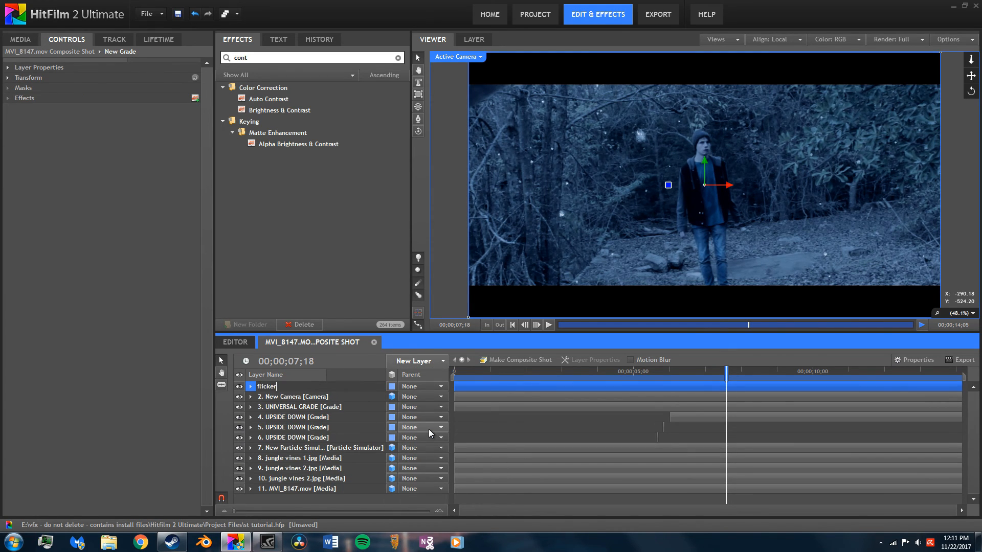
key(Return)
drag(456, 388, 726, 397)
drag(960, 391, 742, 391)
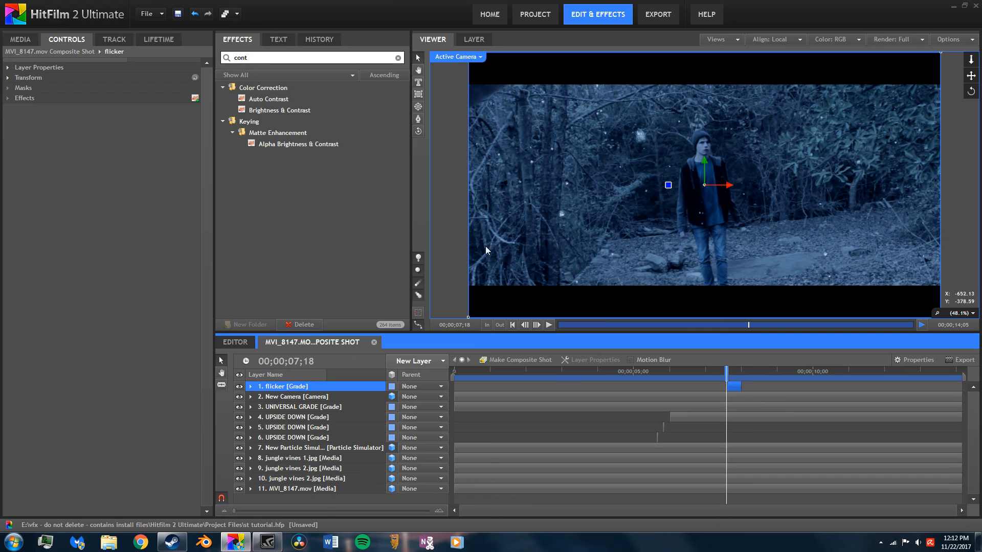
Apply the Flicker effect to the flicker layer and place the layer between the UPSIDE DOWN grades and the particle simulator
double_click(250, 58)
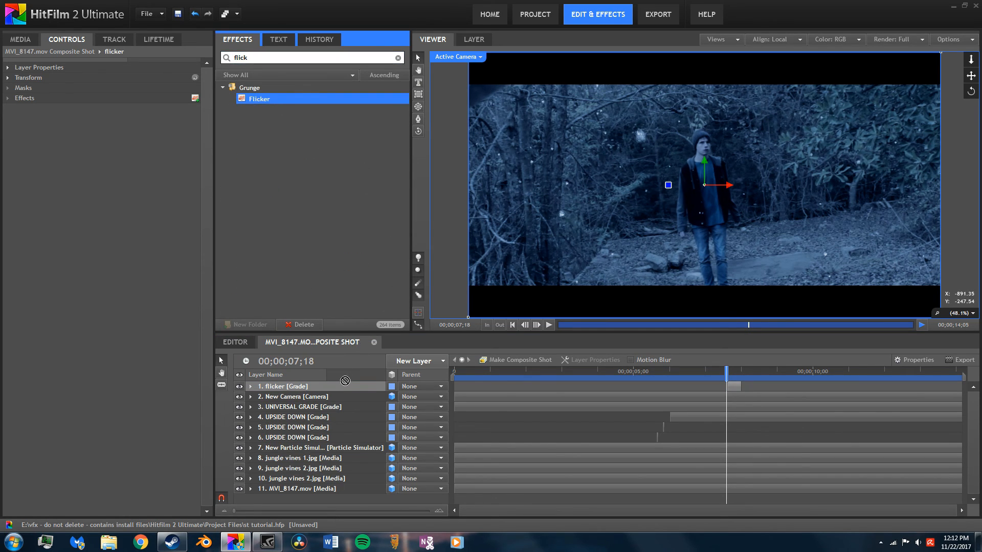
drag(345, 381, 345, 389)
click(251, 387)
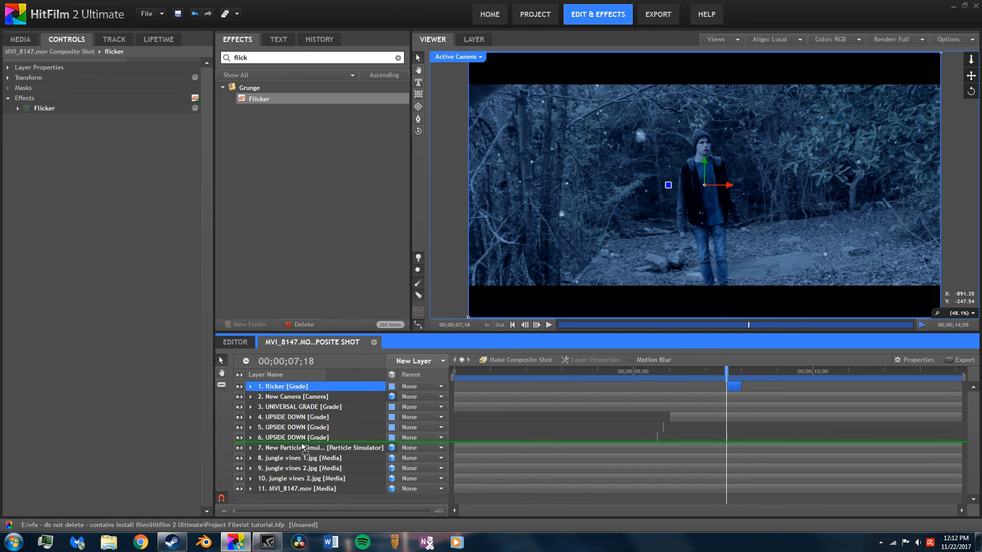
drag(304, 446, 304, 439)
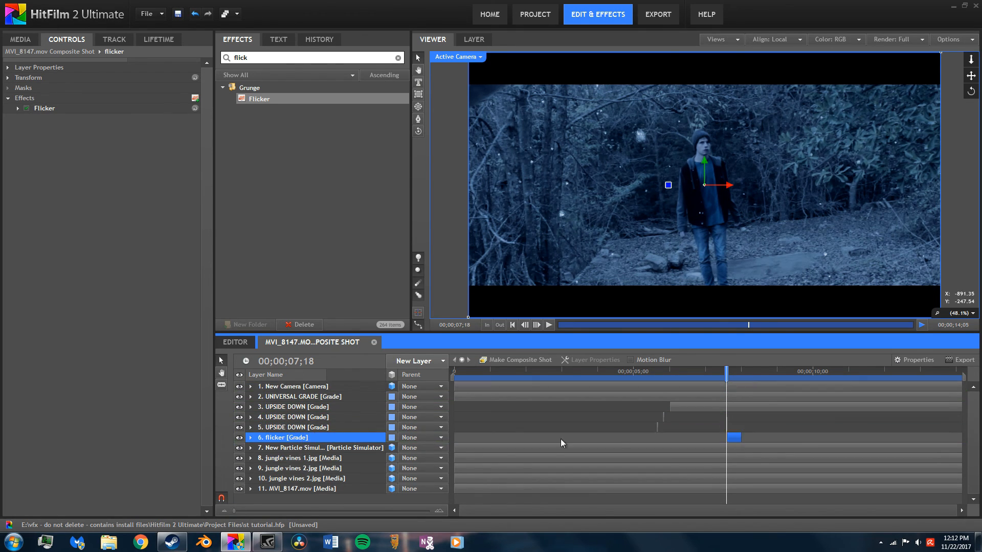
Set the Flicker amplitude to 0.30 and shorten the flicker layer, scrubbing across it to check the brightness changes
drag(727, 373, 736, 372)
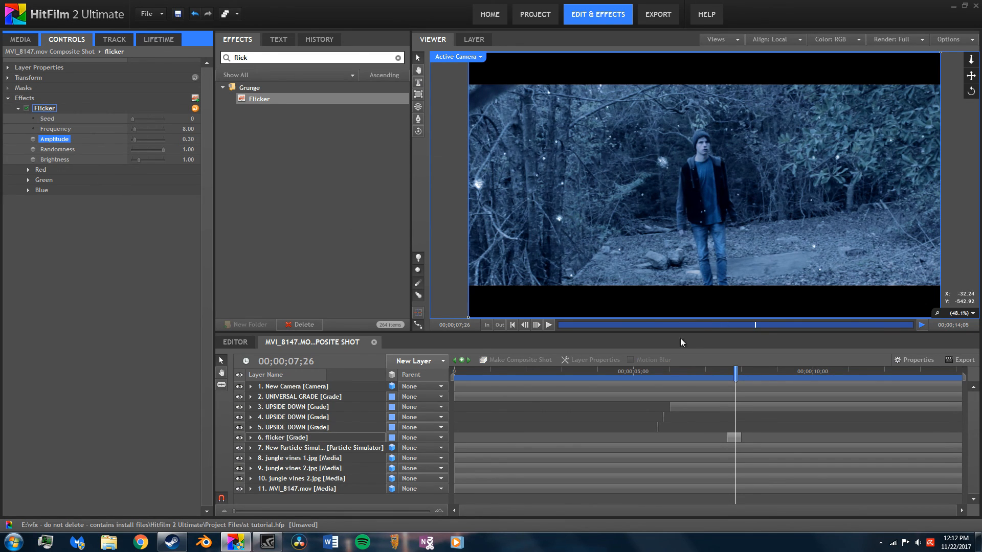
drag(735, 372, 739, 370)
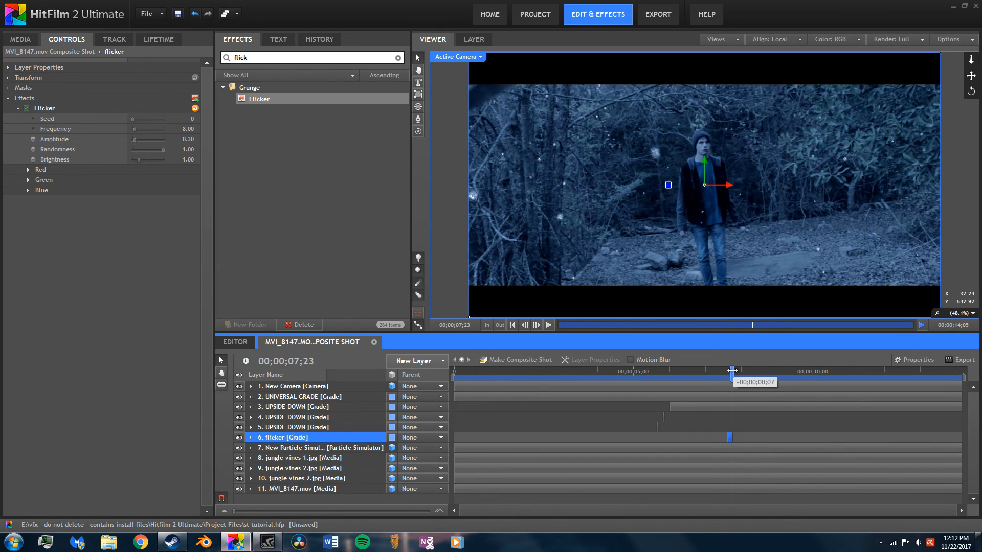
Play back the shot, return to 00;00;05;05 and play again from there to review the flicker segments
click(547, 325)
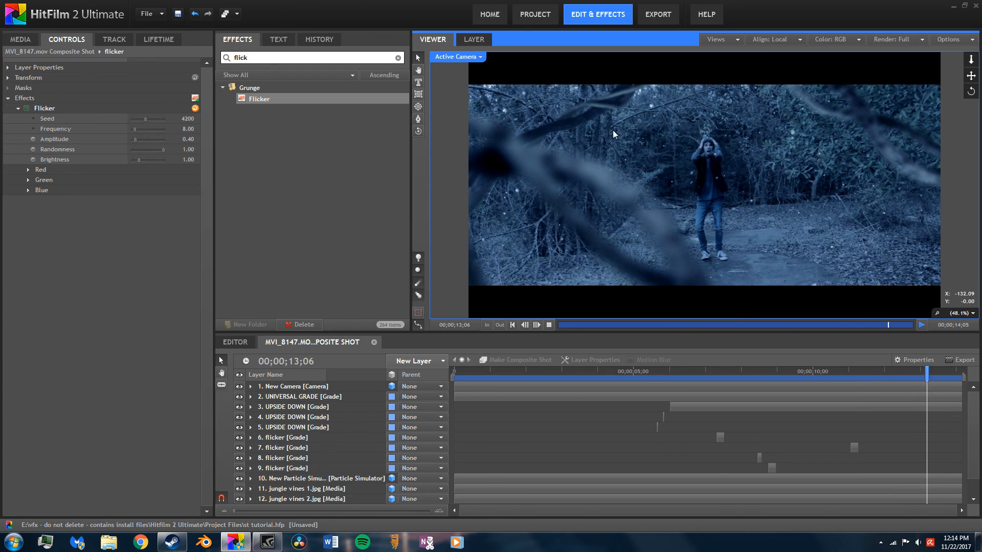
drag(896, 377, 639, 388)
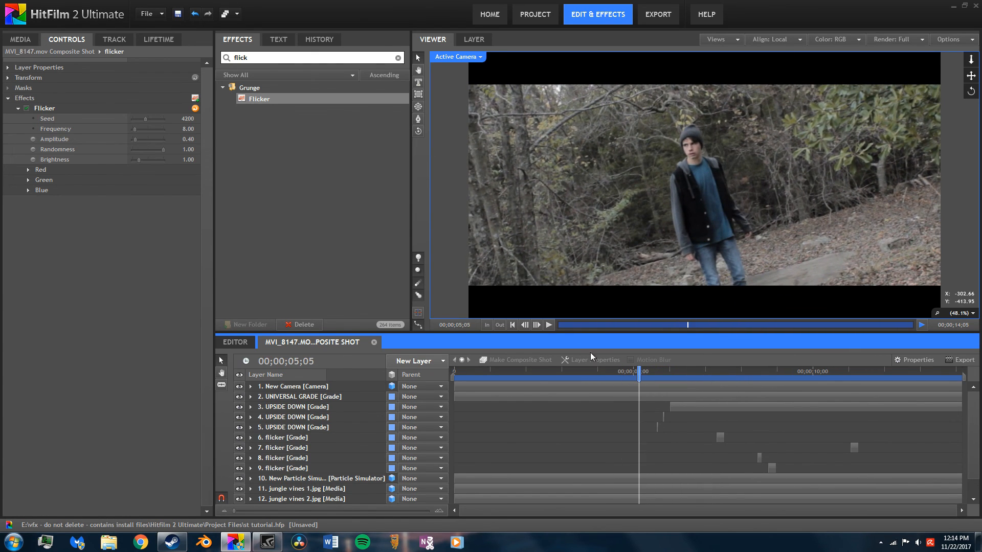
click(549, 325)
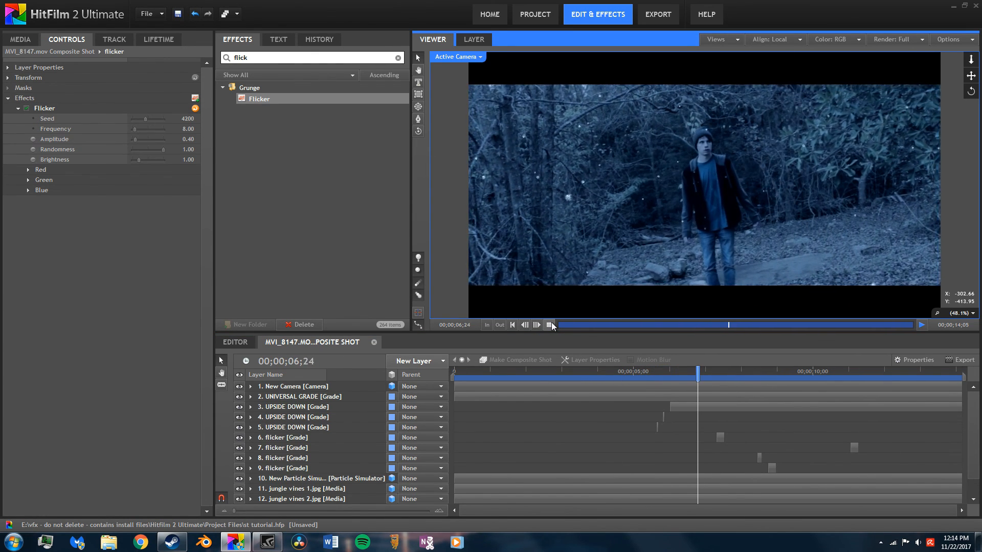